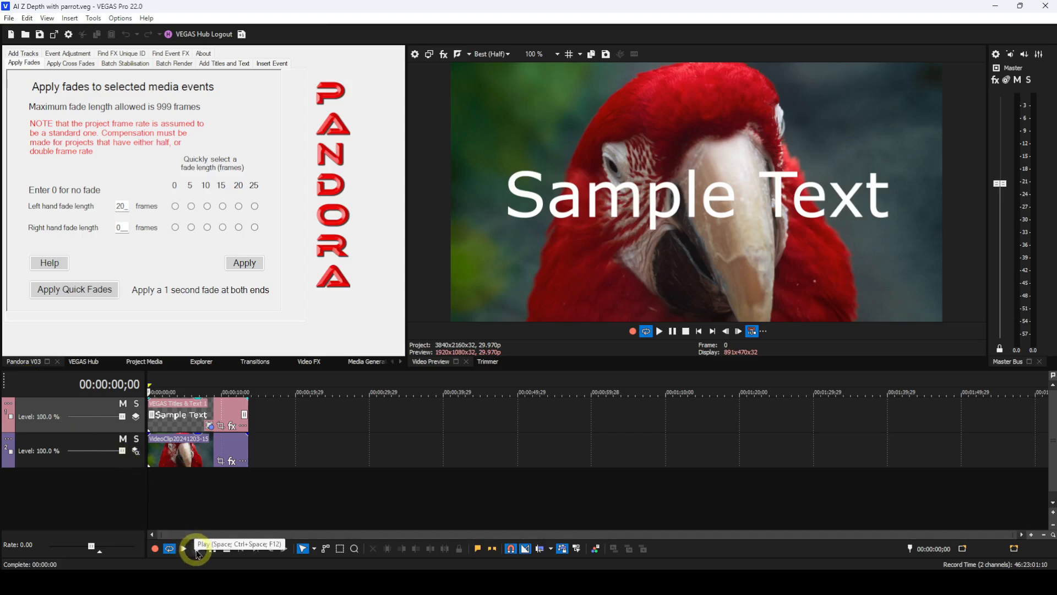
# Play back the Sample Text title over the parrot clip, then stop the playback
pyautogui.click(198, 550)
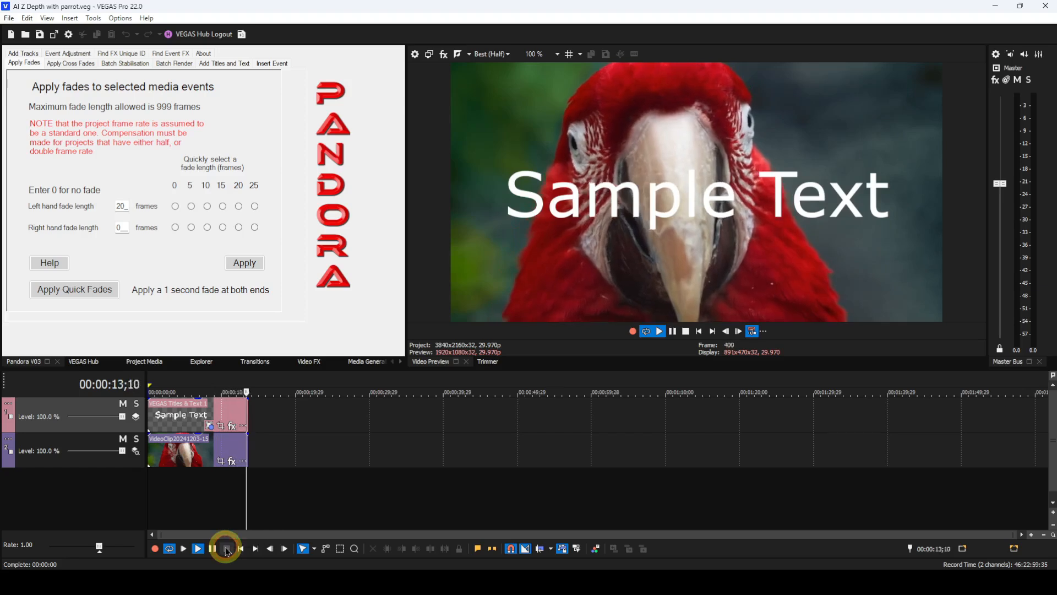
pyautogui.click(227, 548)
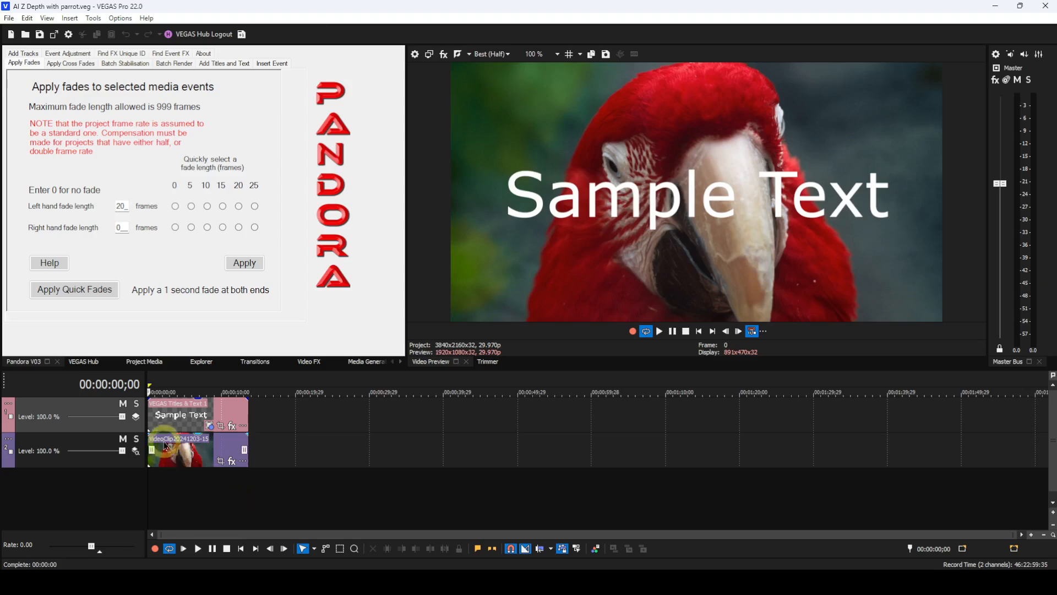
# Set the title track's composite mode to Custom with the AI Z-Depth plug-in
pyautogui.click(136, 416)
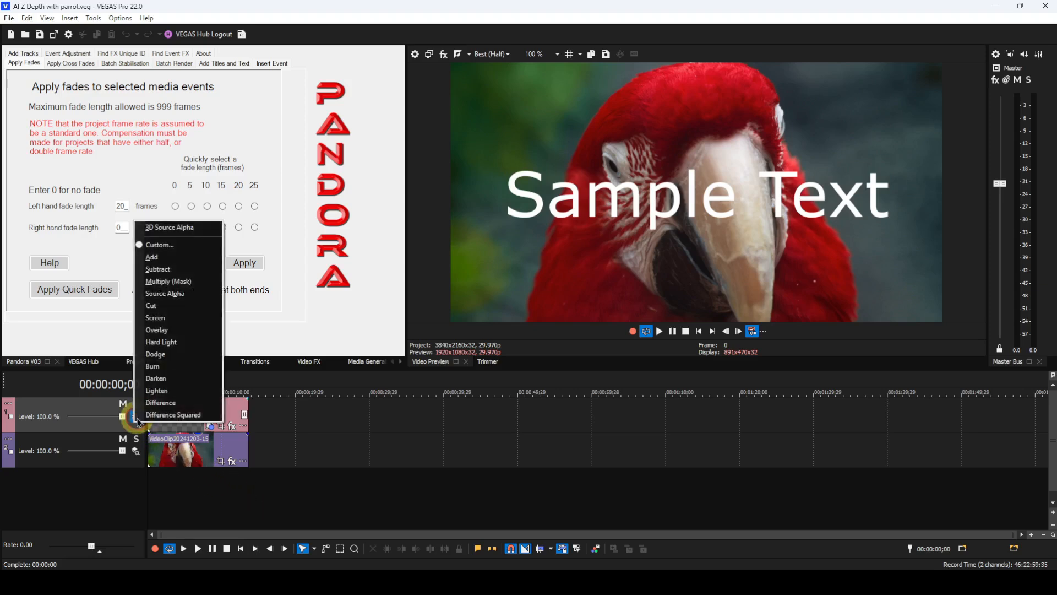
pyautogui.click(154, 244)
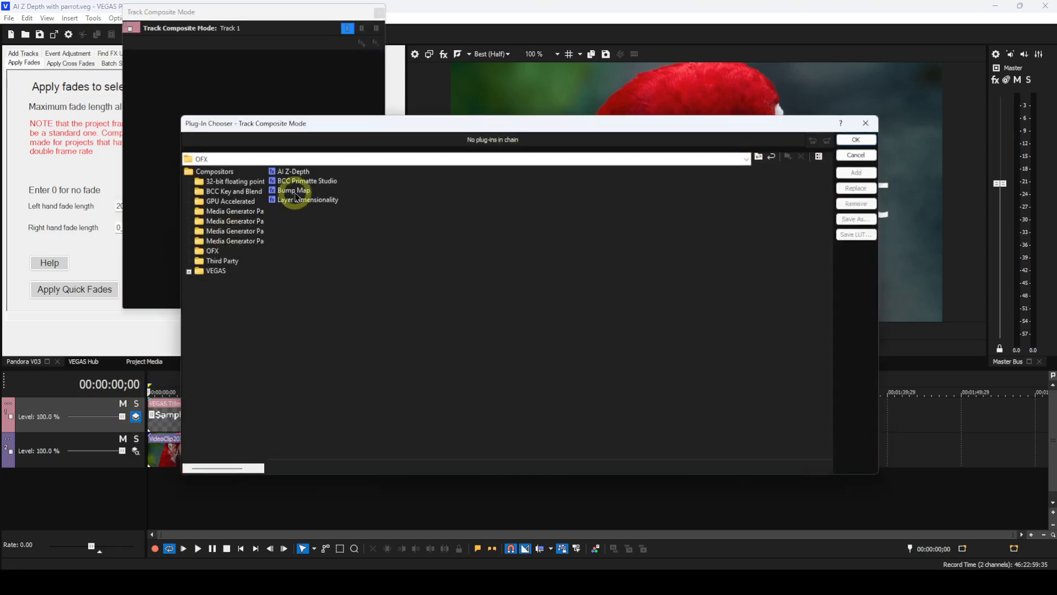
pyautogui.click(300, 172)
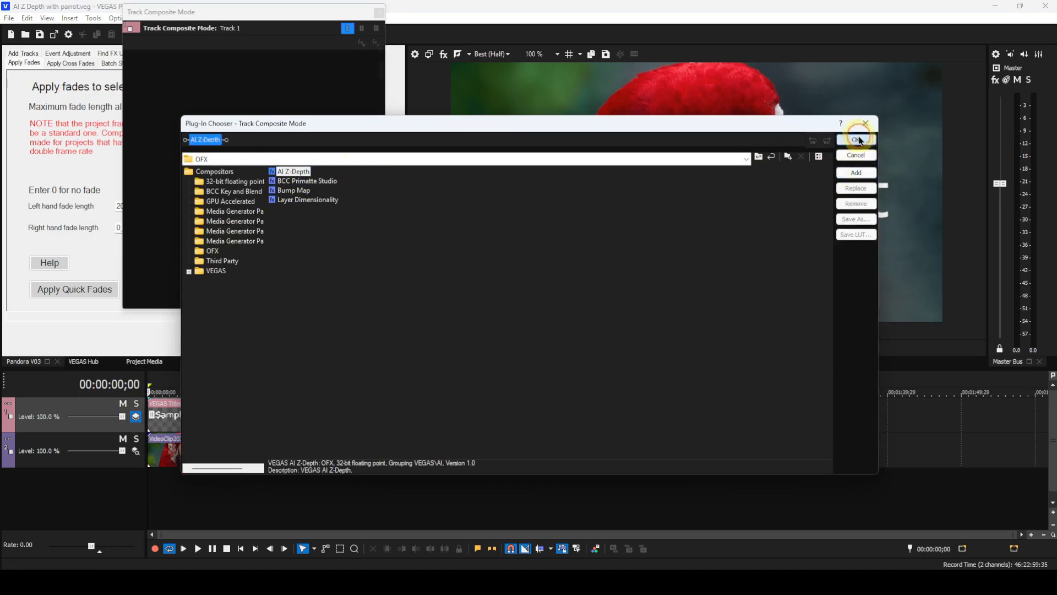
pyautogui.click(857, 140)
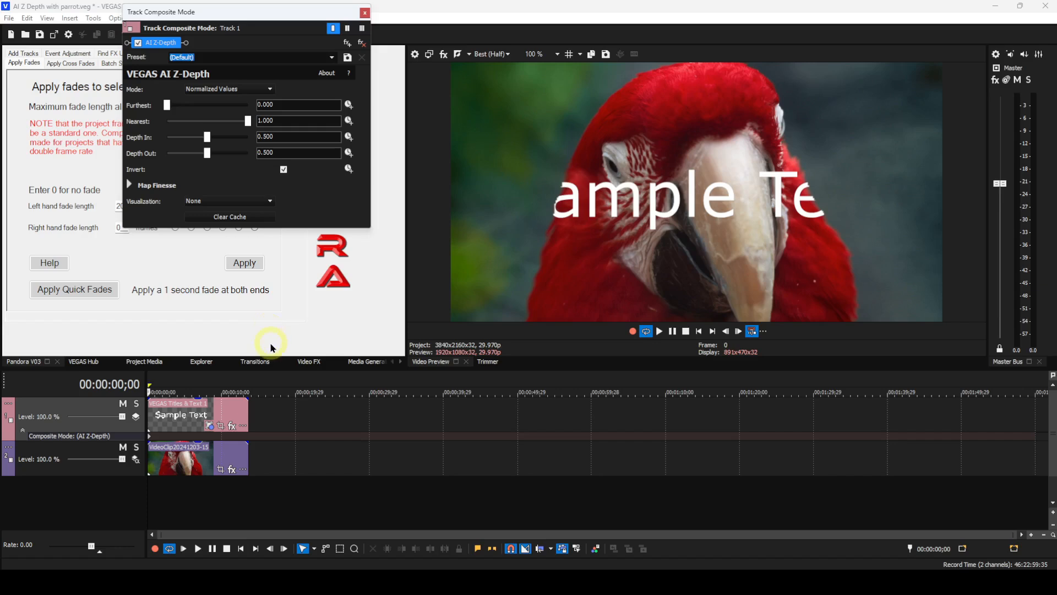
# Turn off Invert in AI Z-Depth so the title sits behind the parrot, and play back the result
pyautogui.click(284, 170)
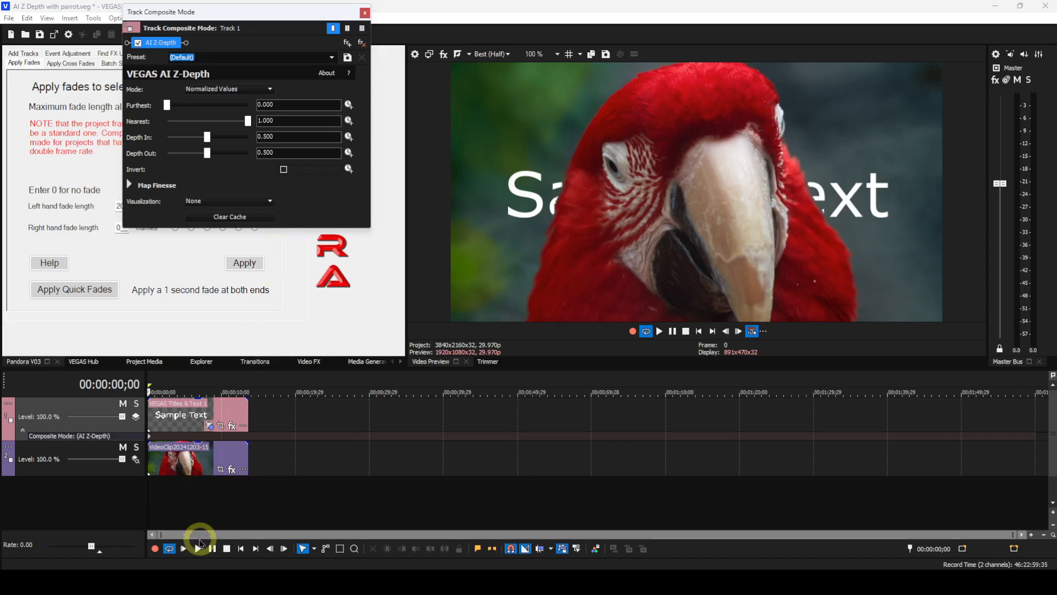
pyautogui.click(197, 551)
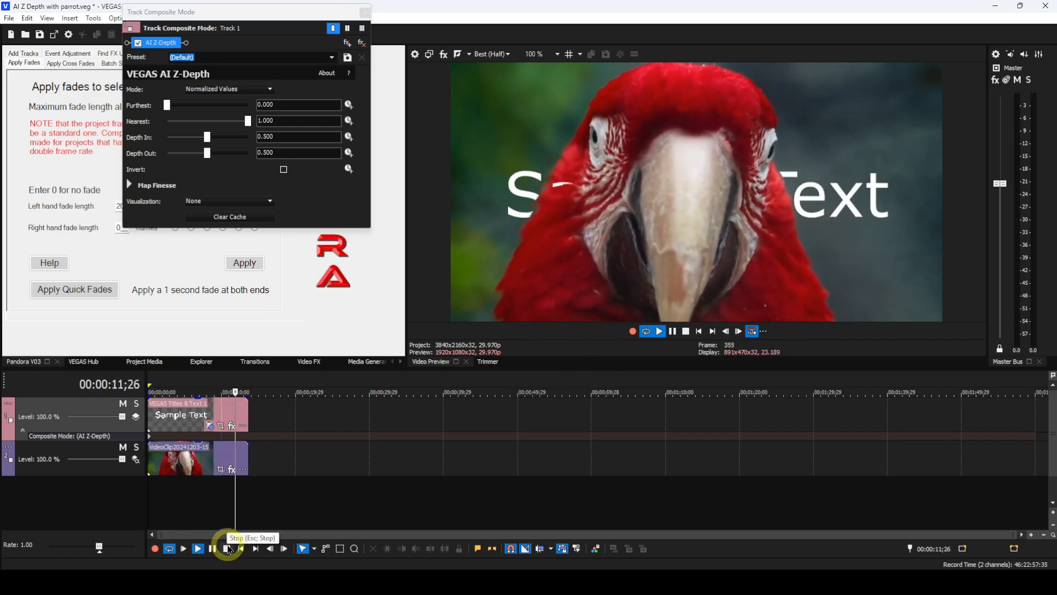
pyautogui.click(228, 549)
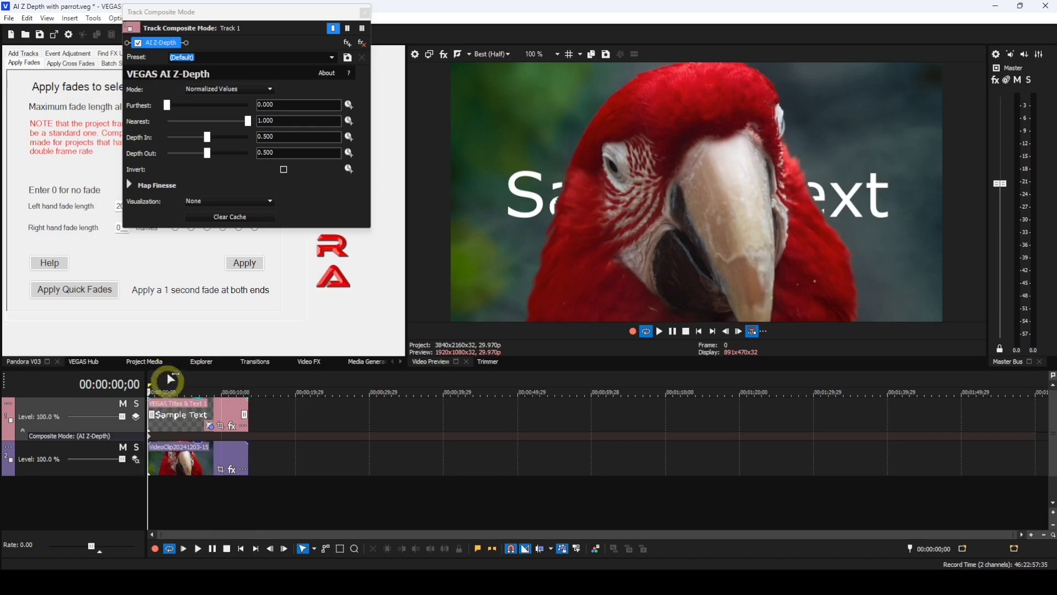
# Show the Thresholded depth visualization of AI Z-Depth at about 00:00:03;26 on the timeline
pyautogui.click(160, 416)
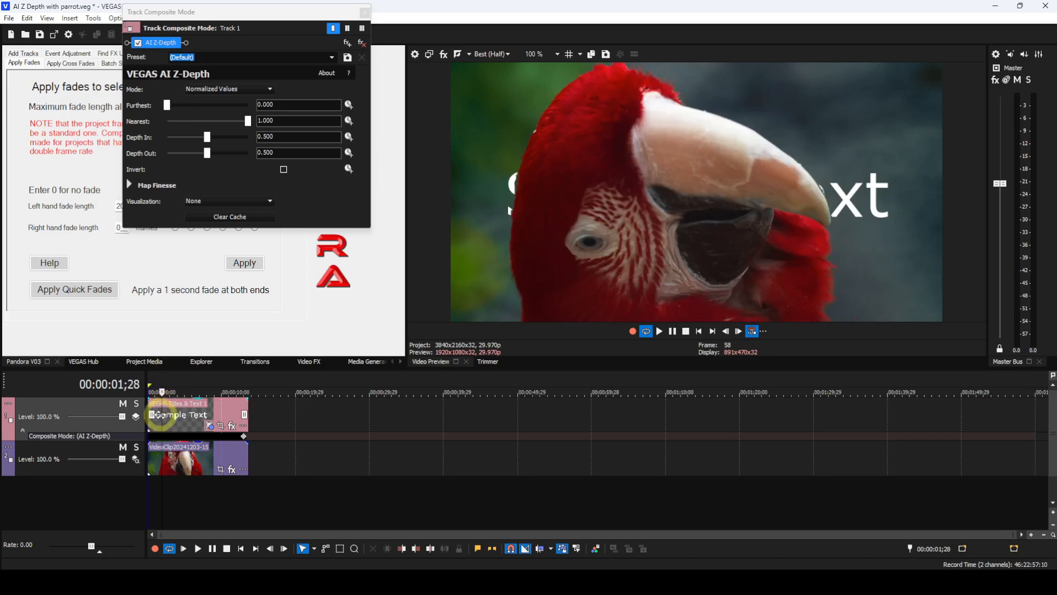
pyautogui.moveTo(161, 415); pyautogui.dragTo(177, 421)
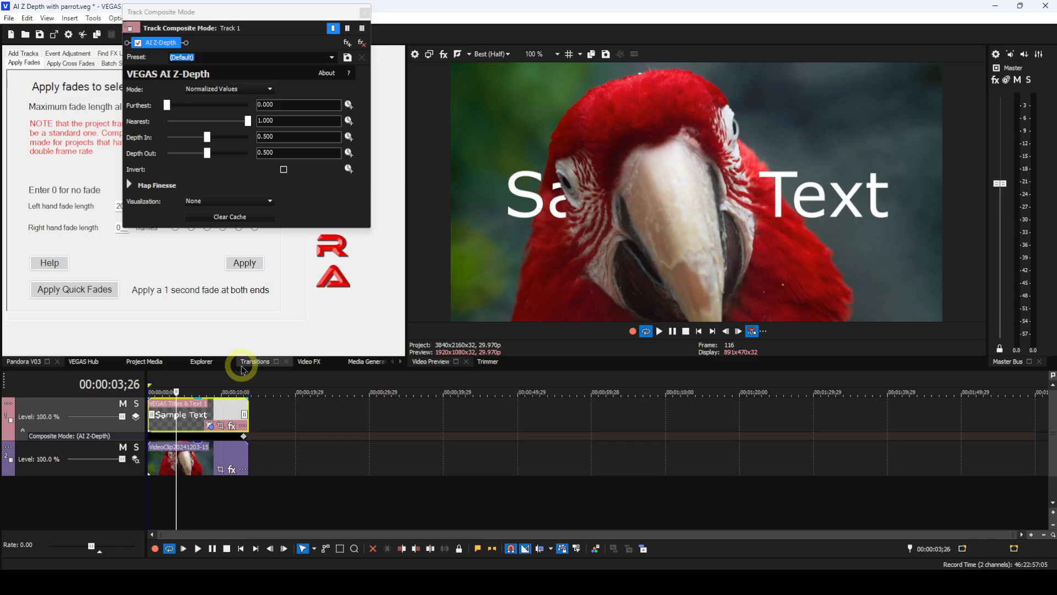
pyautogui.click(269, 202)
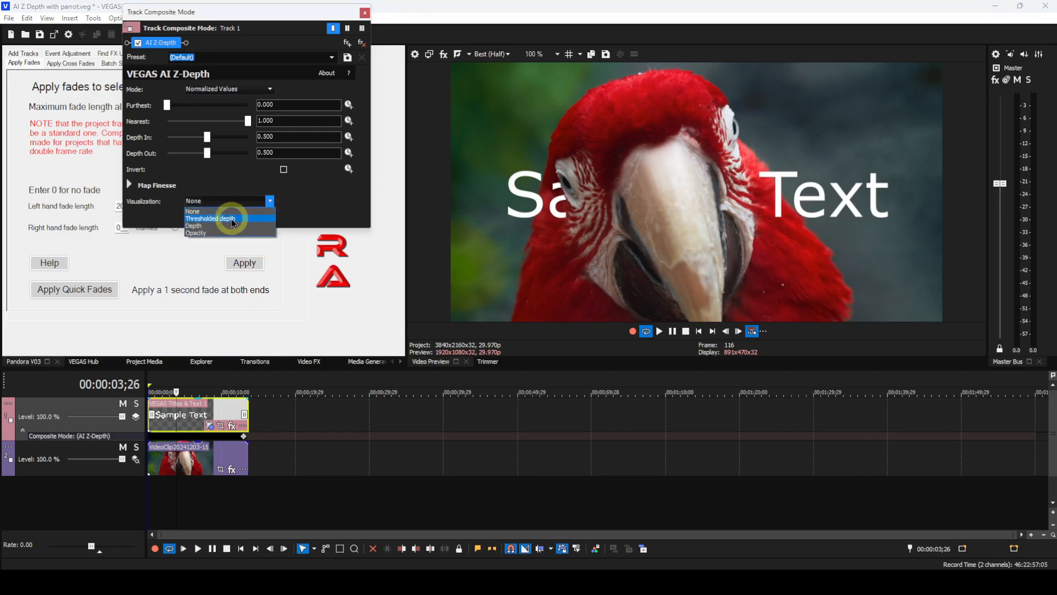
pyautogui.click(234, 218)
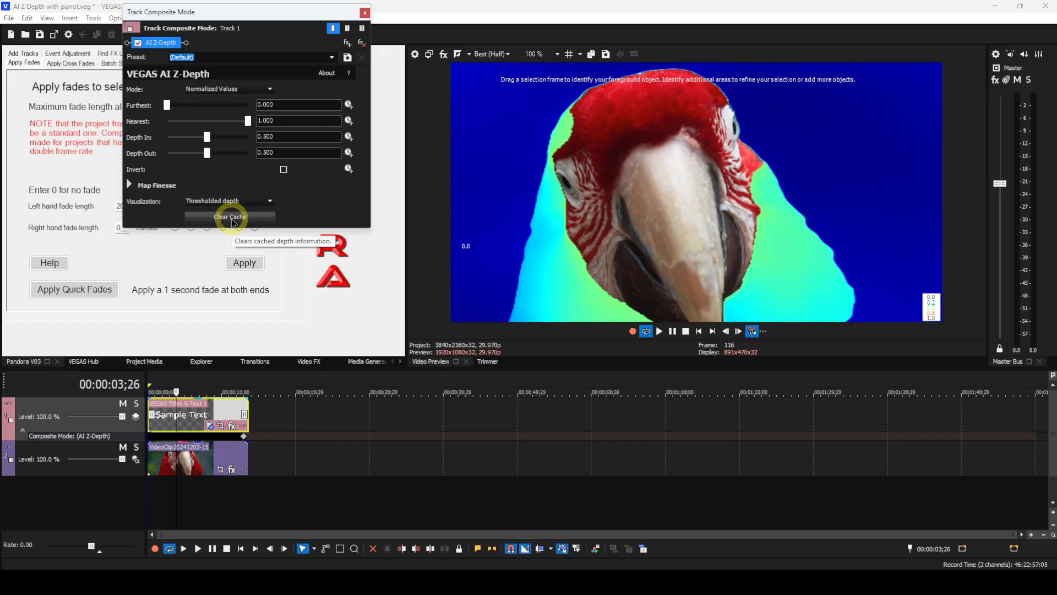
# Refine the parrot's depth mask by setting Depth In to 0.000 and Depth Out to 0.286
pyautogui.moveTo(167, 105)
pyautogui.mouseDown()
pyautogui.moveTo(210, 114)
pyautogui.moveTo(166, 104)
pyautogui.mouseUp()
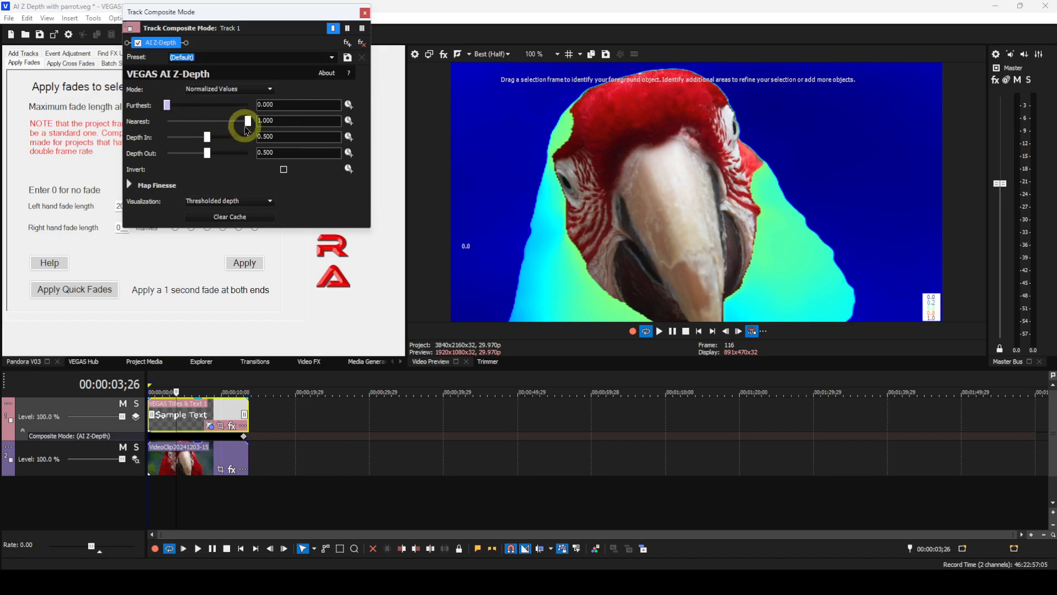
pyautogui.moveTo(247, 130); pyautogui.dragTo(269, 165)
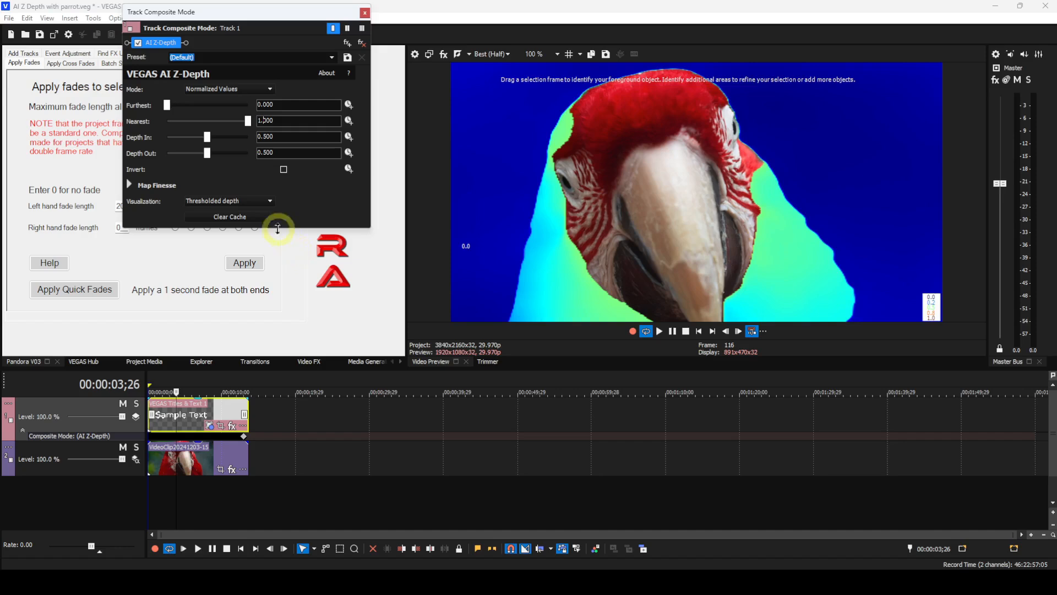
pyautogui.moveTo(210, 142); pyautogui.dragTo(160, 131)
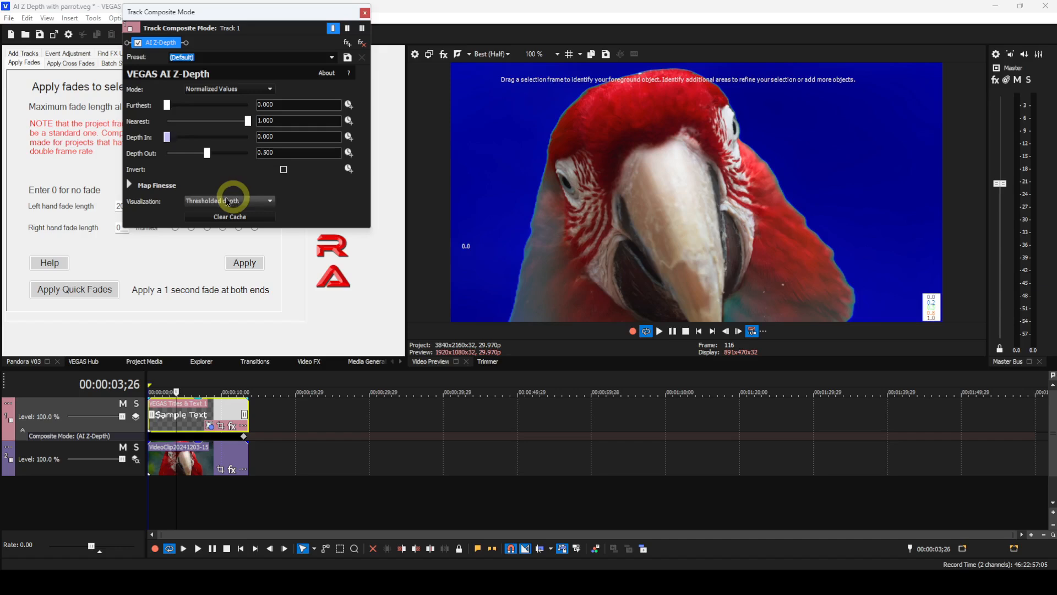
pyautogui.moveTo(204, 167)
pyautogui.mouseDown()
pyautogui.moveTo(208, 149)
pyautogui.moveTo(213, 156)
pyautogui.moveTo(190, 157)
pyautogui.mouseUp()
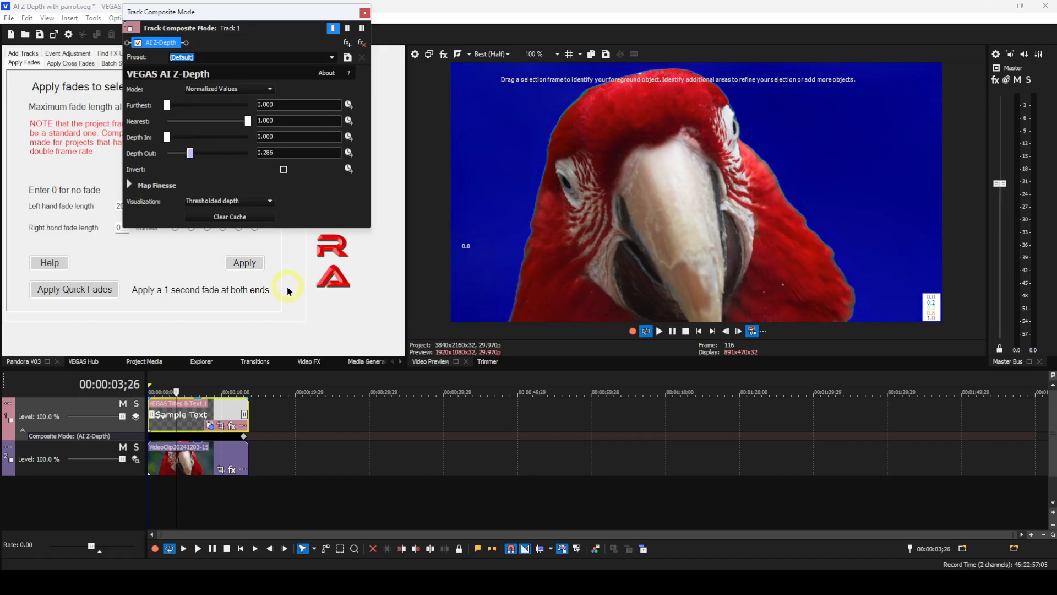
# Set the AI Z-Depth visualization to None and play back the composite from the start
pyautogui.click(269, 202)
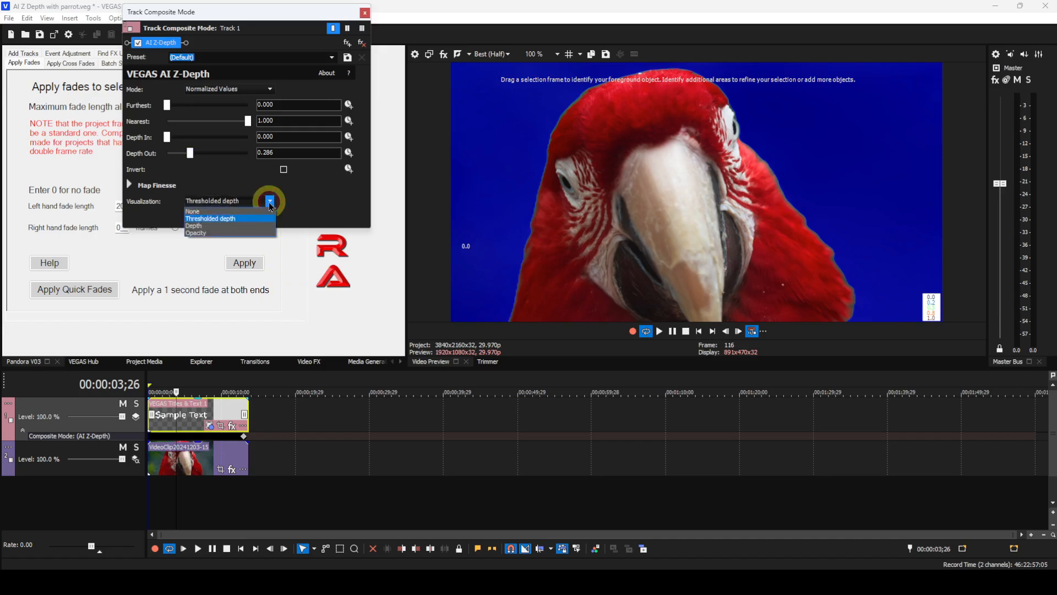
pyautogui.click(202, 214)
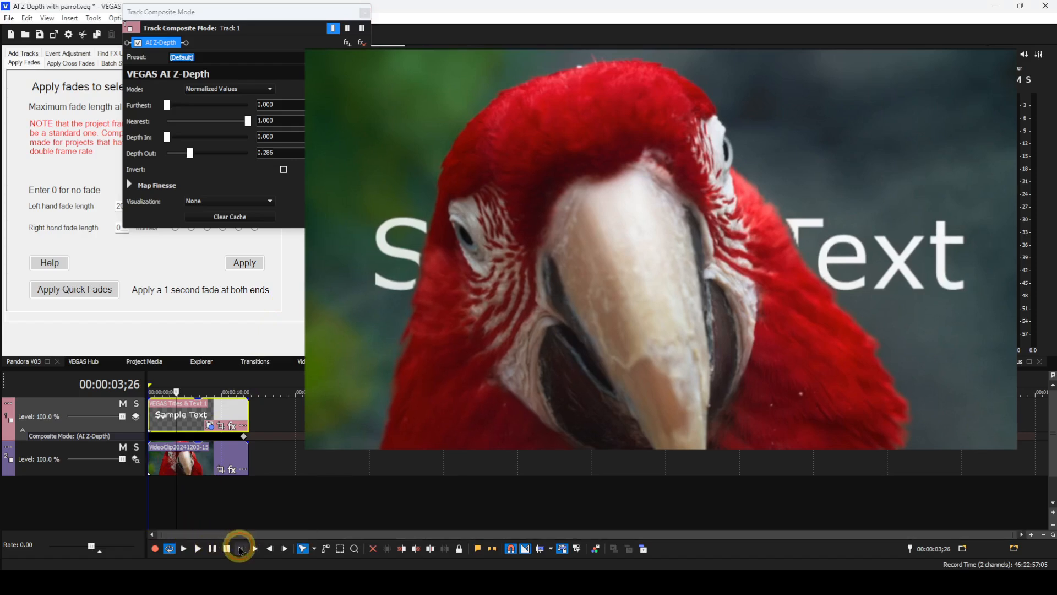
pyautogui.click(241, 548)
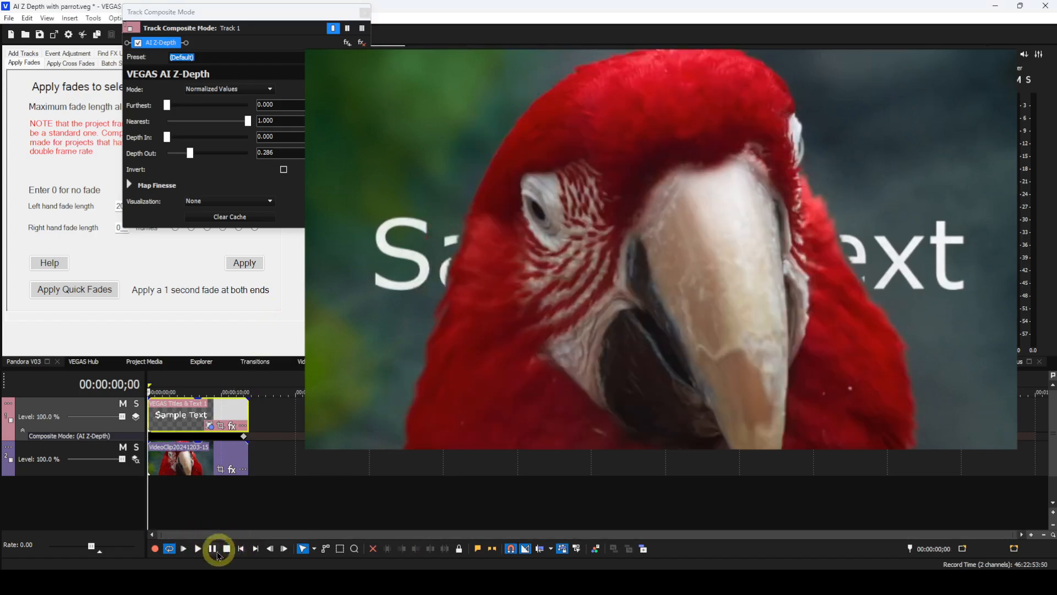
pyautogui.click(198, 549)
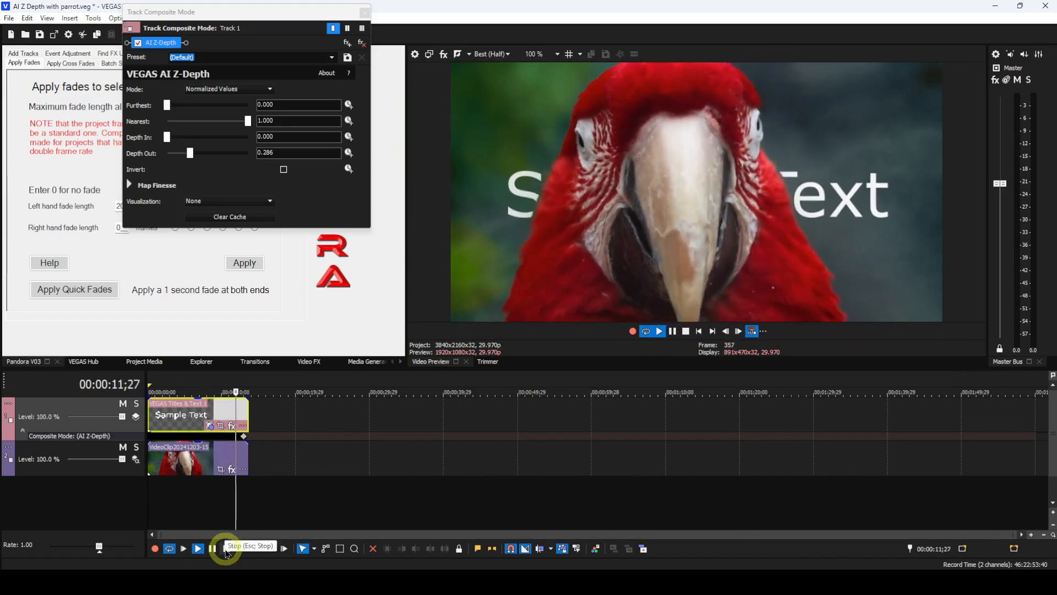
pyautogui.click(226, 550)
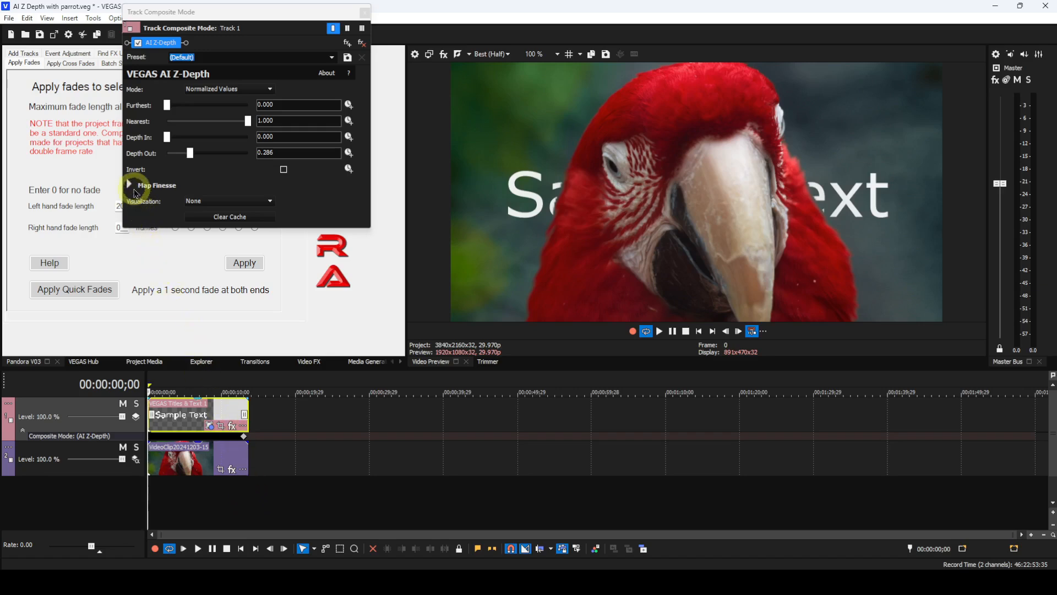
# Enable Auto Feather in the Map Finesse settings and play back the parrot composite
pyautogui.click(131, 186)
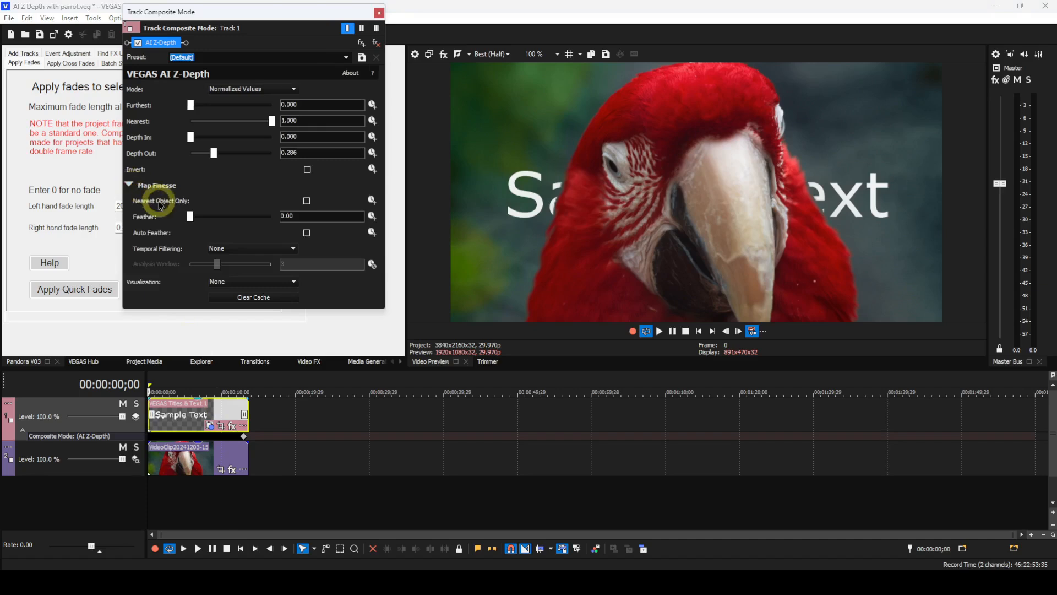
pyautogui.click(307, 233)
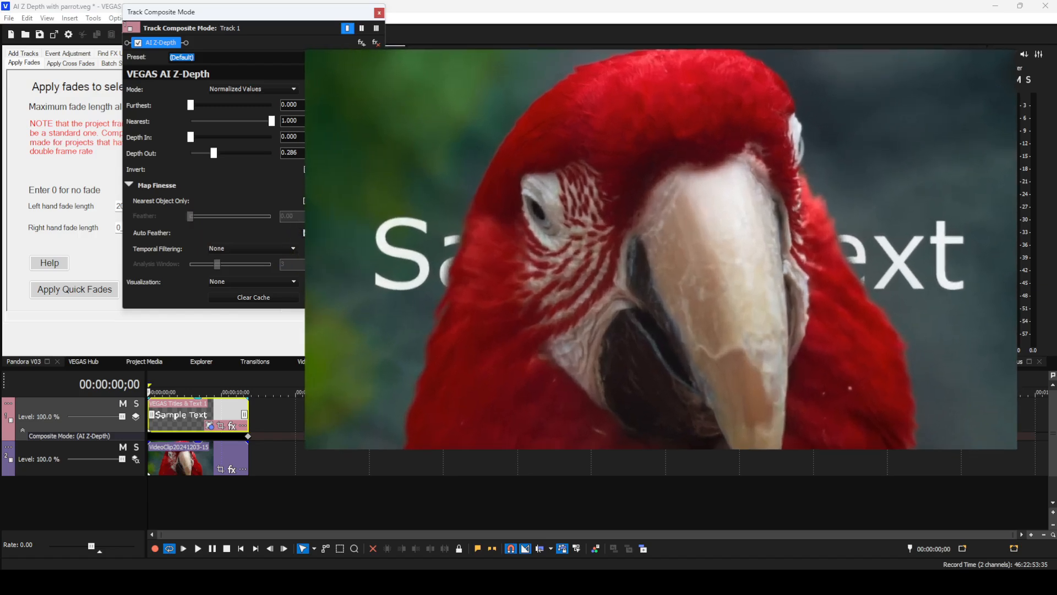
pyautogui.click(199, 550)
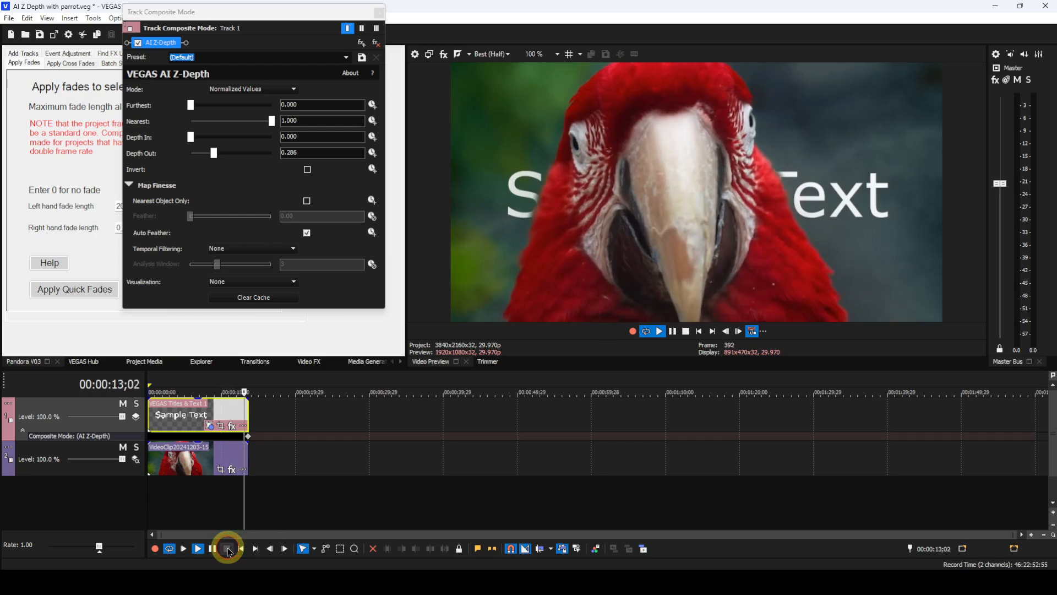
pyautogui.click(227, 549)
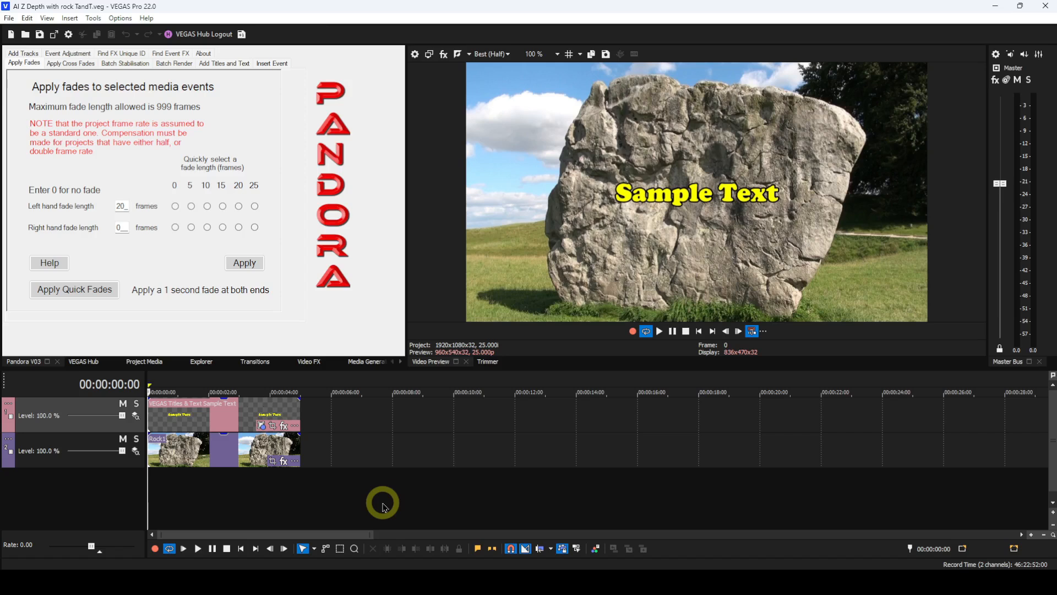
# Apply AI Z-Depth as the custom composite mode of the rock project's title track, with Invert turned off
pyautogui.doubleClick(136, 418)
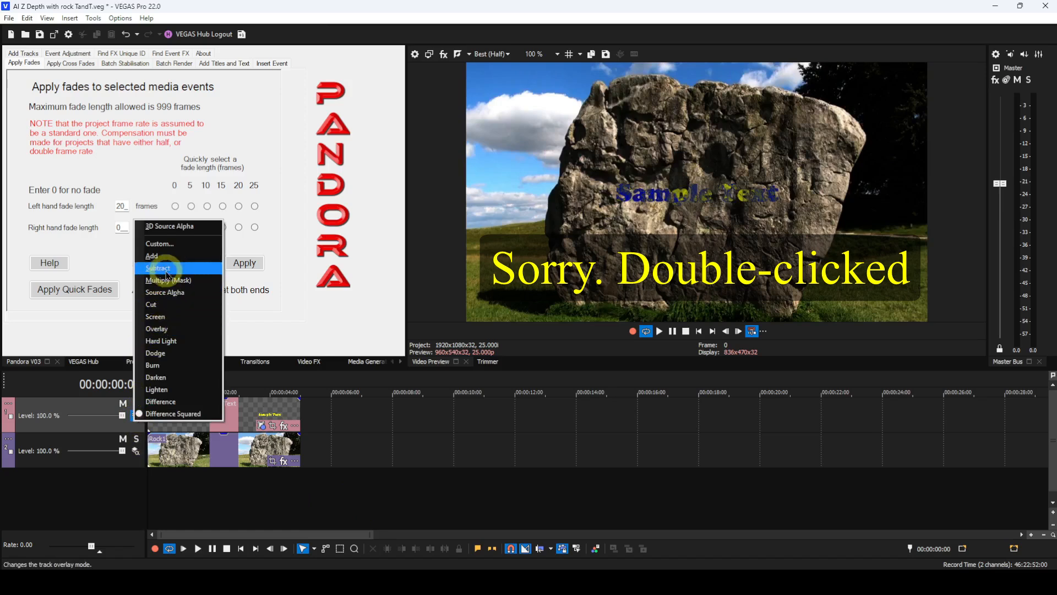
pyautogui.click(160, 243)
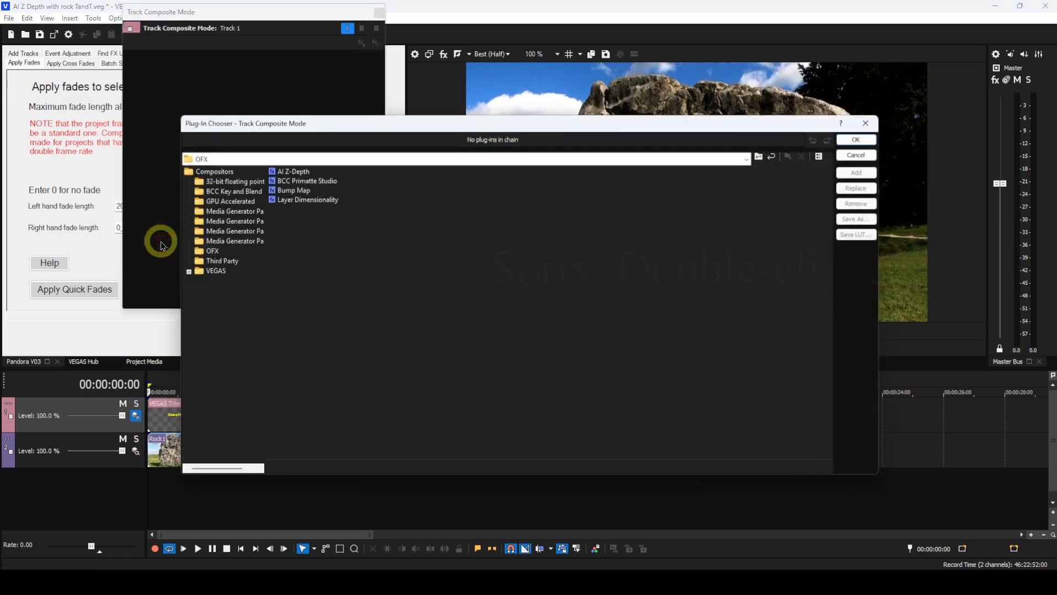
pyautogui.click(293, 171)
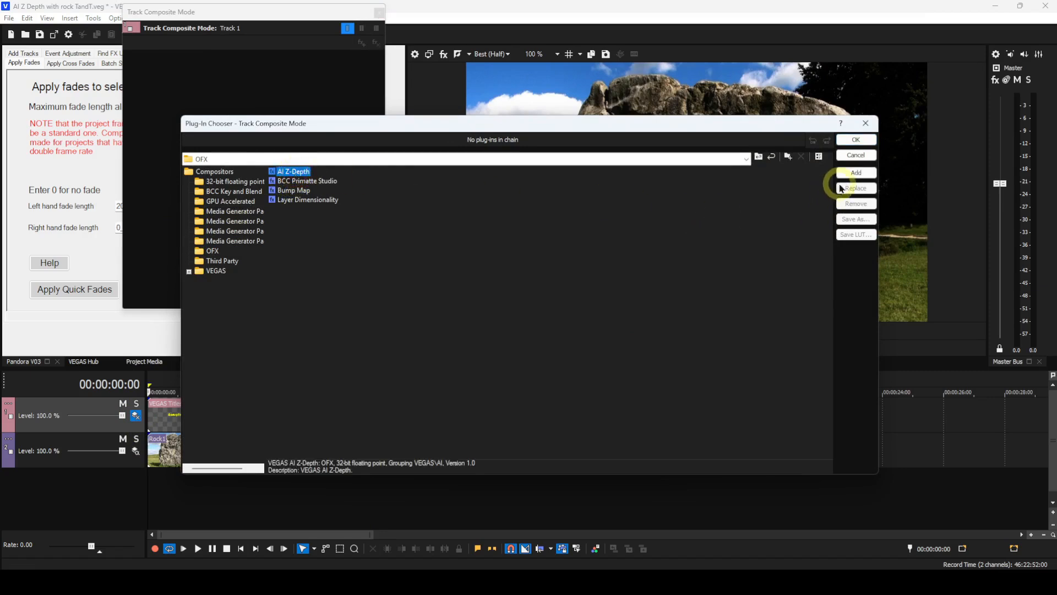
pyautogui.click(856, 172)
pyautogui.click(856, 141)
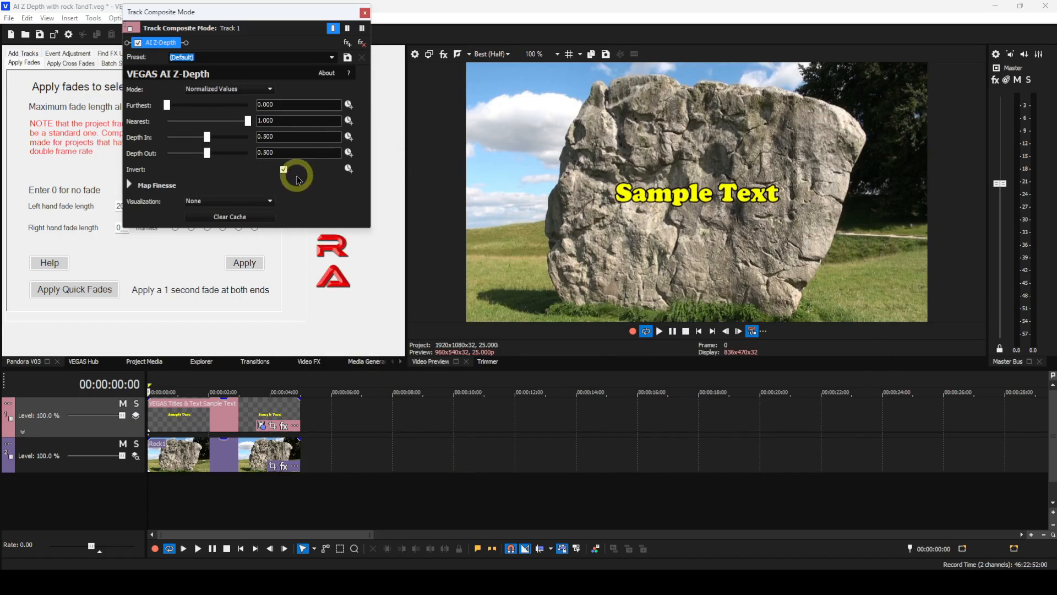
pyautogui.click(284, 170)
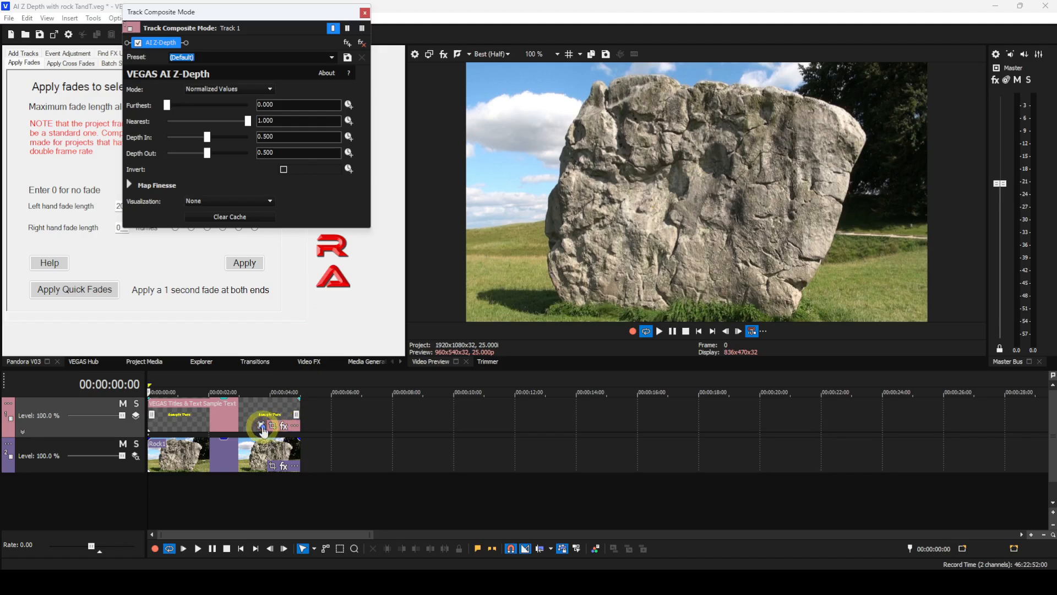
# Open the Sample Text title's generator settings and temporarily bypass AI Z-Depth so the text can be edited
pyautogui.click(262, 427)
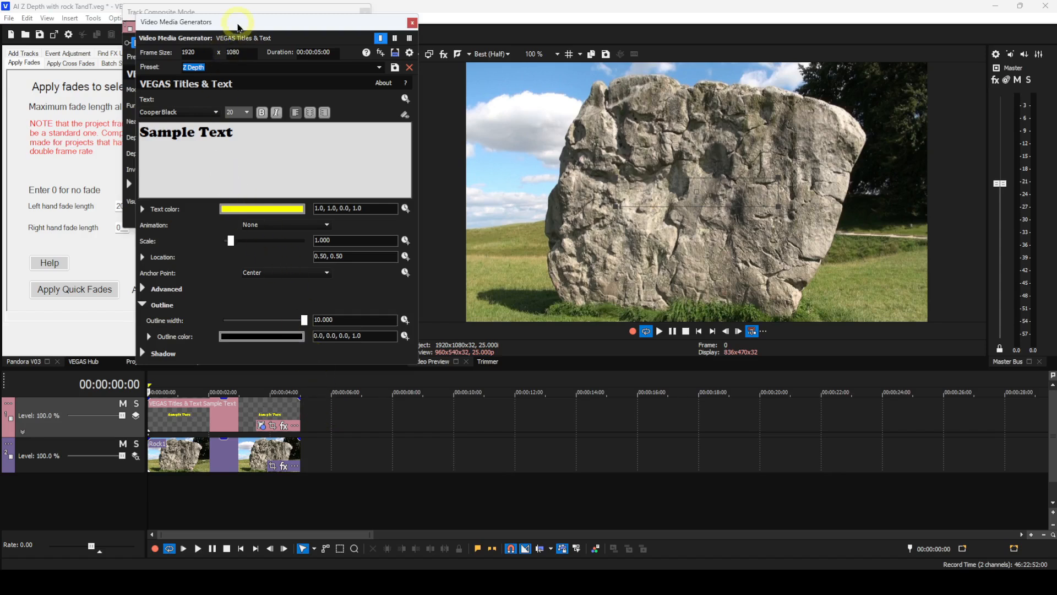
pyautogui.moveTo(237, 28); pyautogui.dragTo(241, 65)
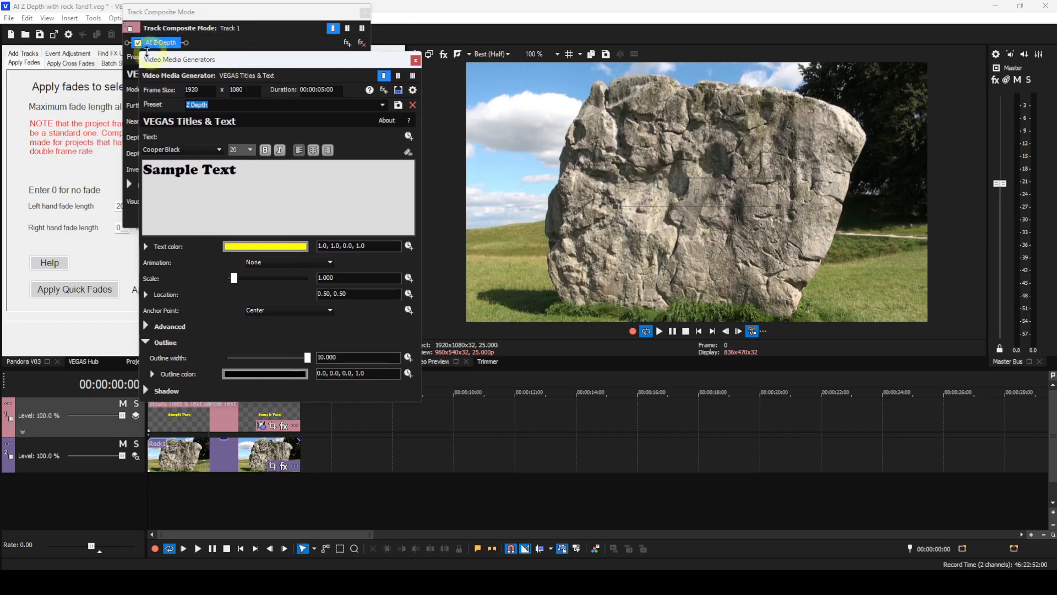
pyautogui.click(138, 44)
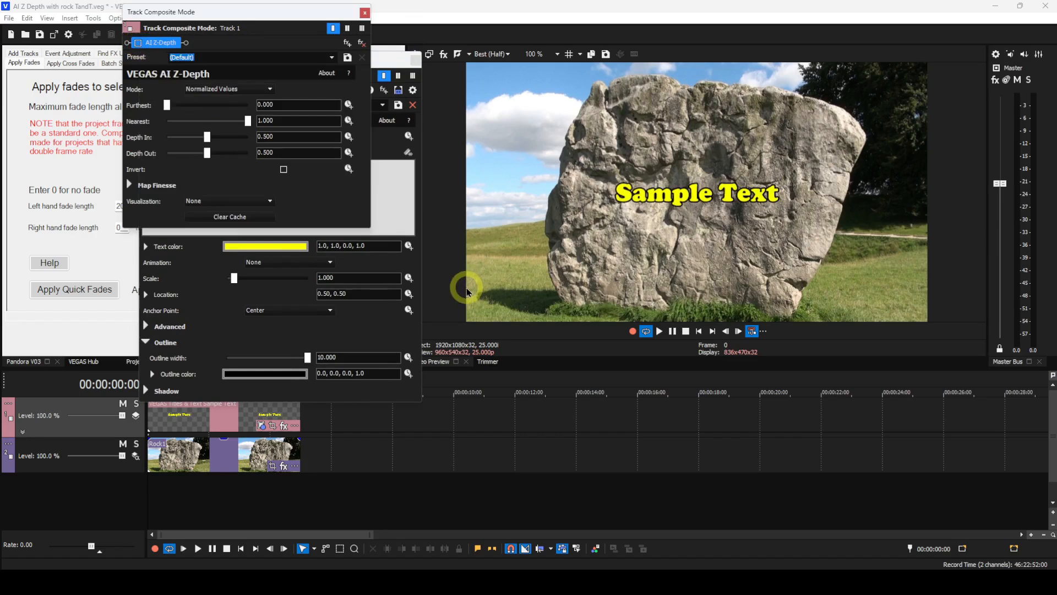
pyautogui.click(379, 62)
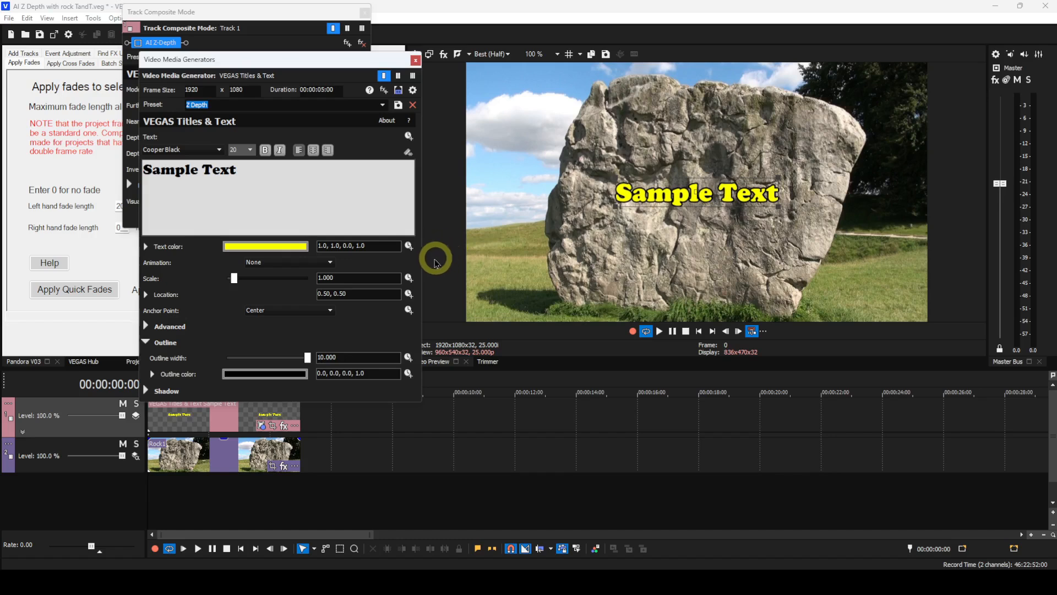
# Turn on animation for the title's Scale and Location, and place the text at the rock's left edge, location about 0.16, 0.45, at the start
pyautogui.click(408, 278)
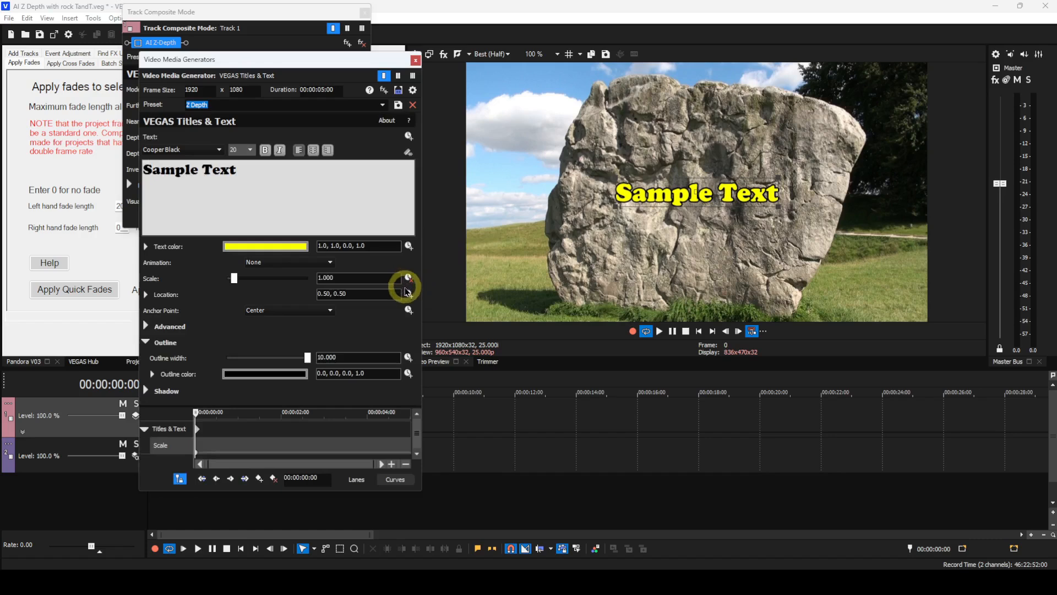
pyautogui.click(409, 296)
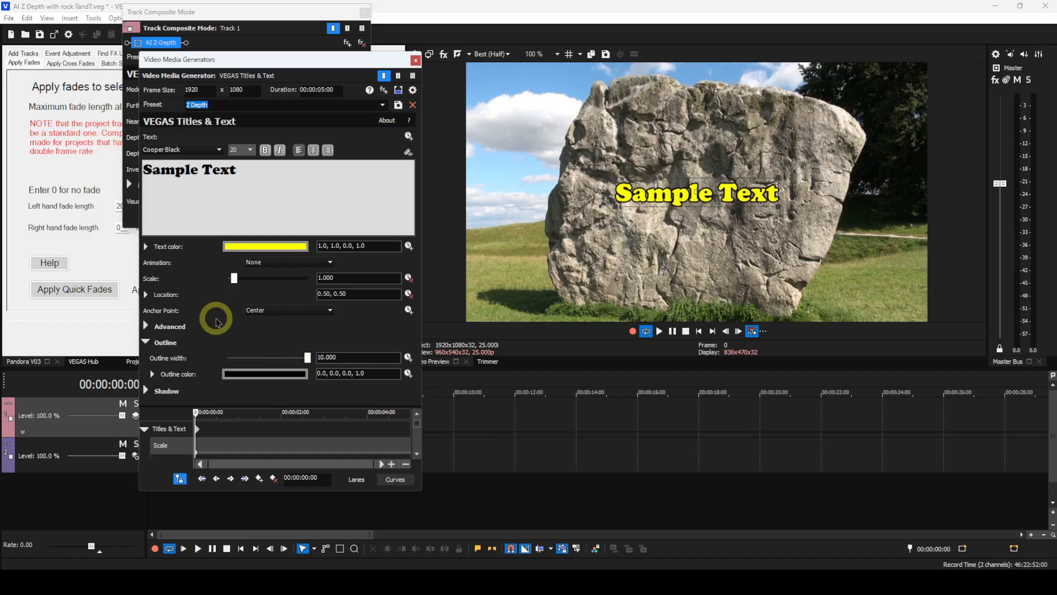
pyautogui.click(146, 295)
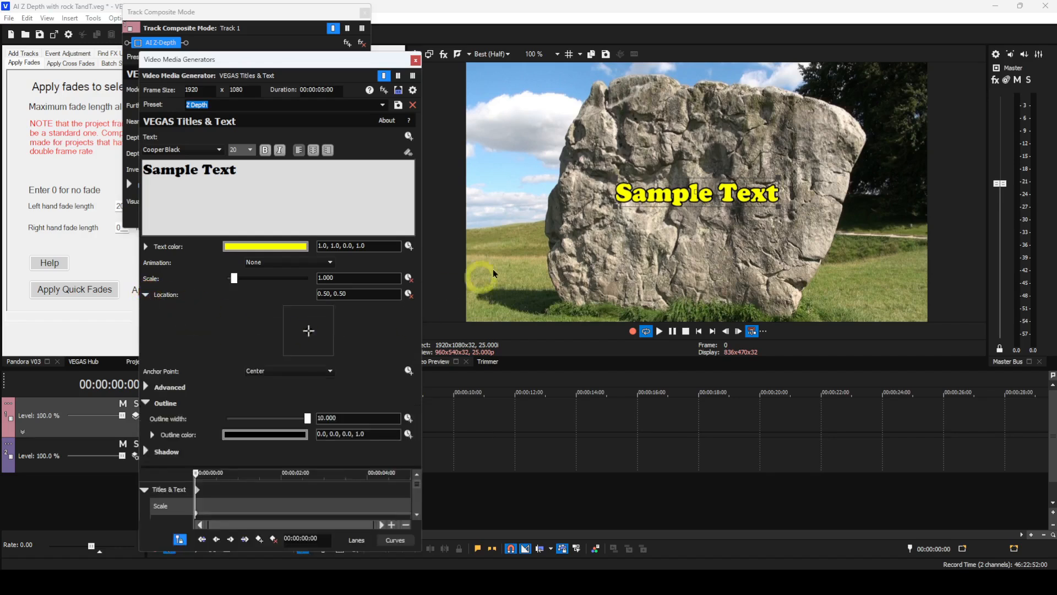
pyautogui.moveTo(696, 190); pyautogui.dragTo(533, 200)
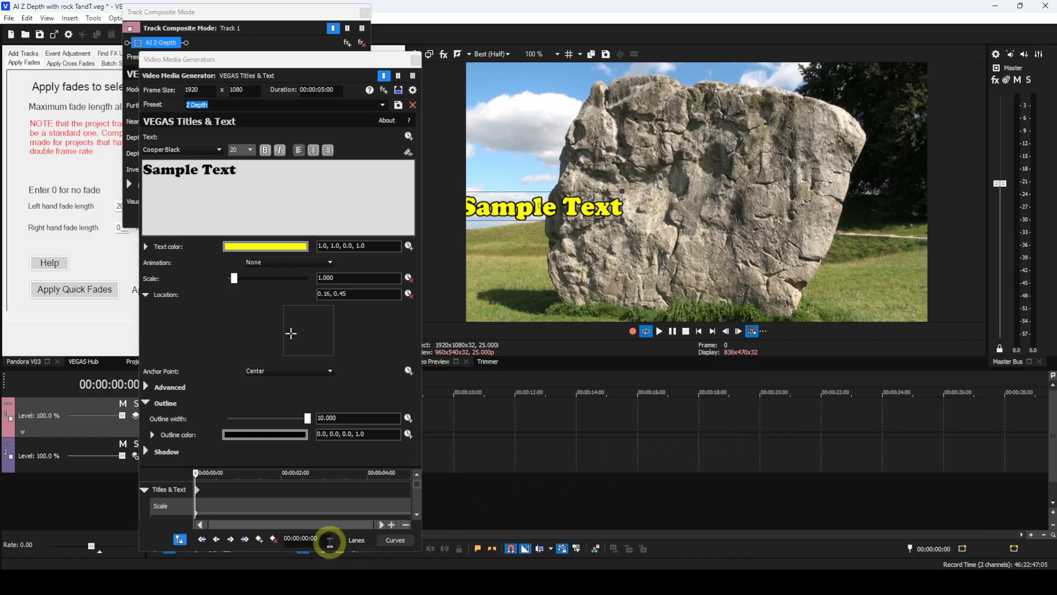
# At 00:00:04:00, move the title text over the rock's lower right part, location about 0.70, 0.33
pyautogui.click(308, 538)
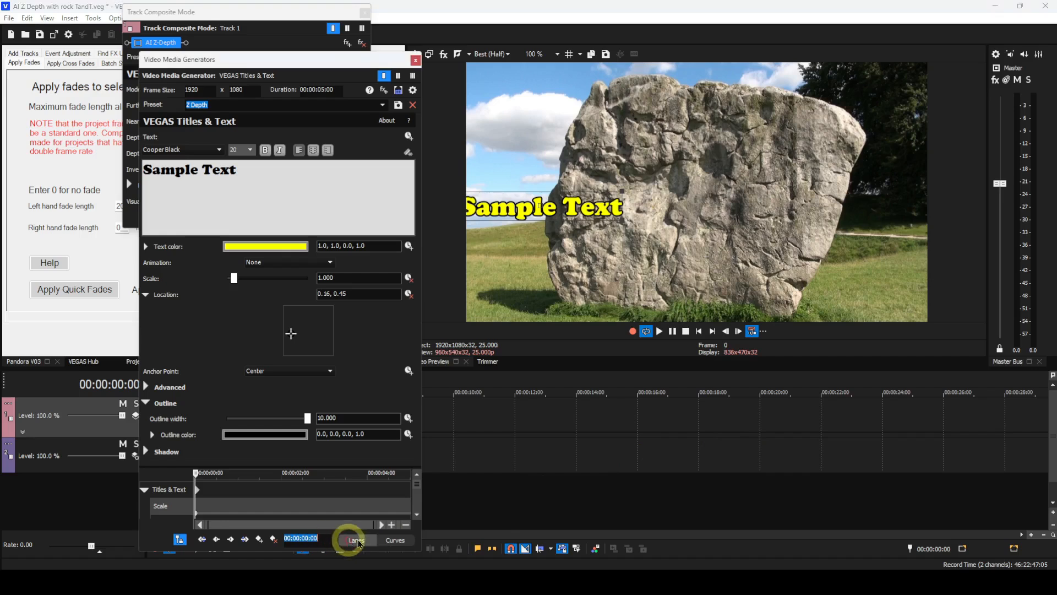
pyautogui.write('0400')
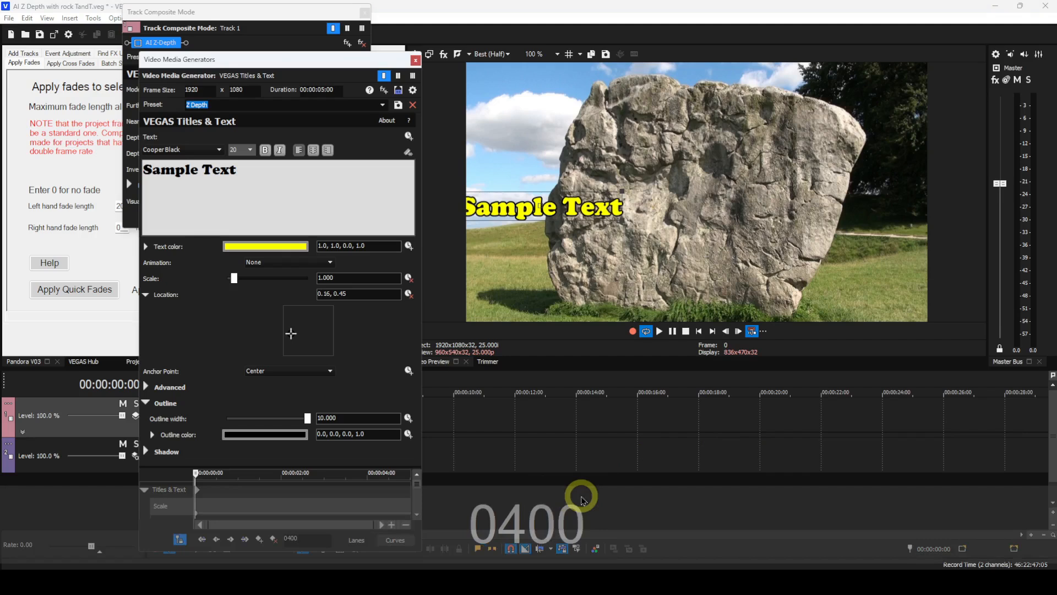
pyautogui.press('Return')
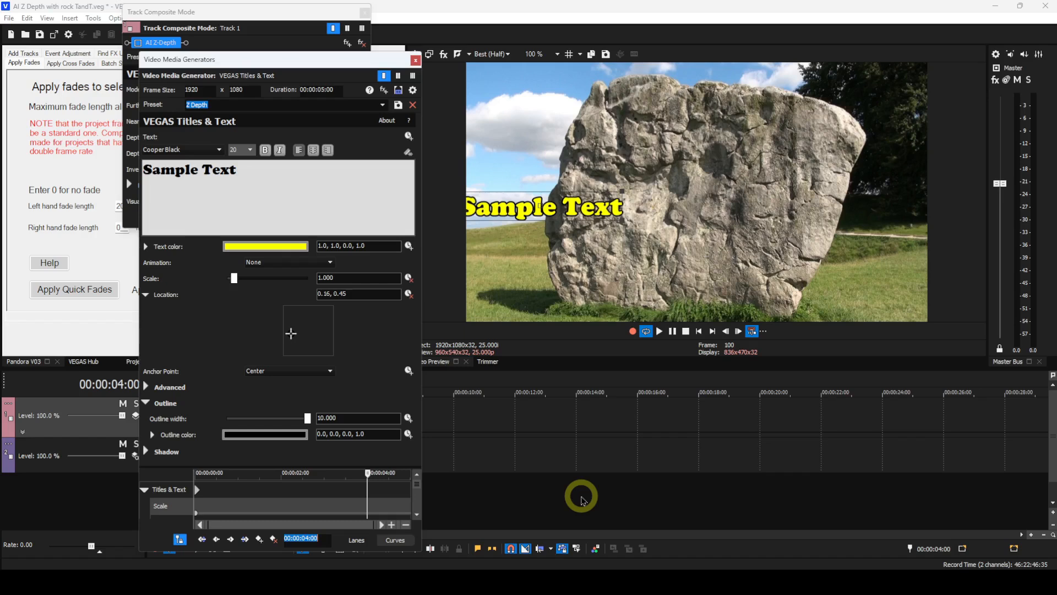
pyautogui.moveTo(538, 202); pyautogui.dragTo(786, 233)
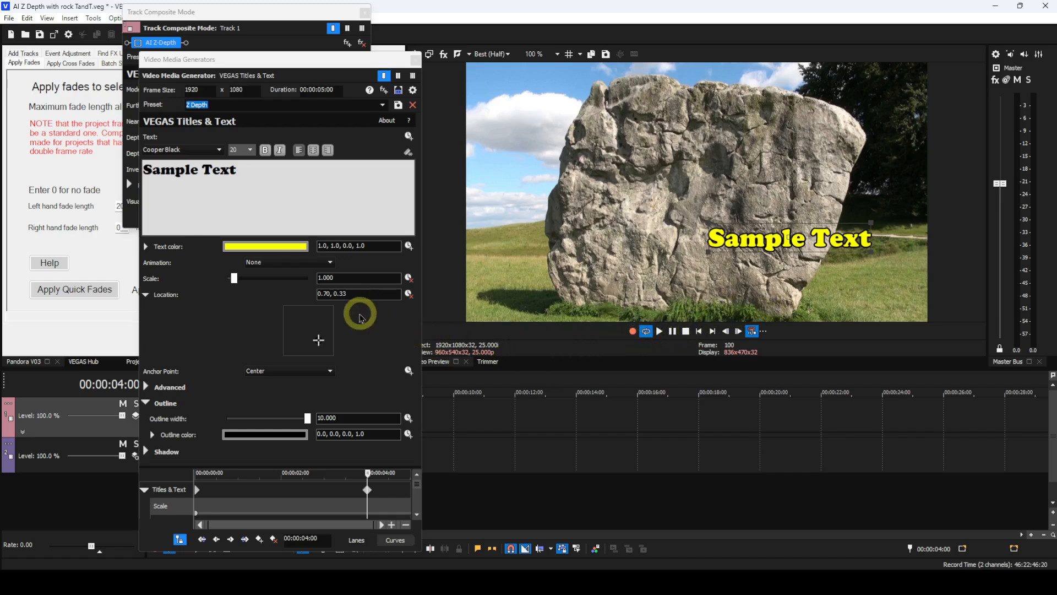
# Set the title text's Scale to 1.5 at the four-second keyframe
pyautogui.click(334, 278)
pyautogui.moveTo(334, 278); pyautogui.dragTo(283, 277)
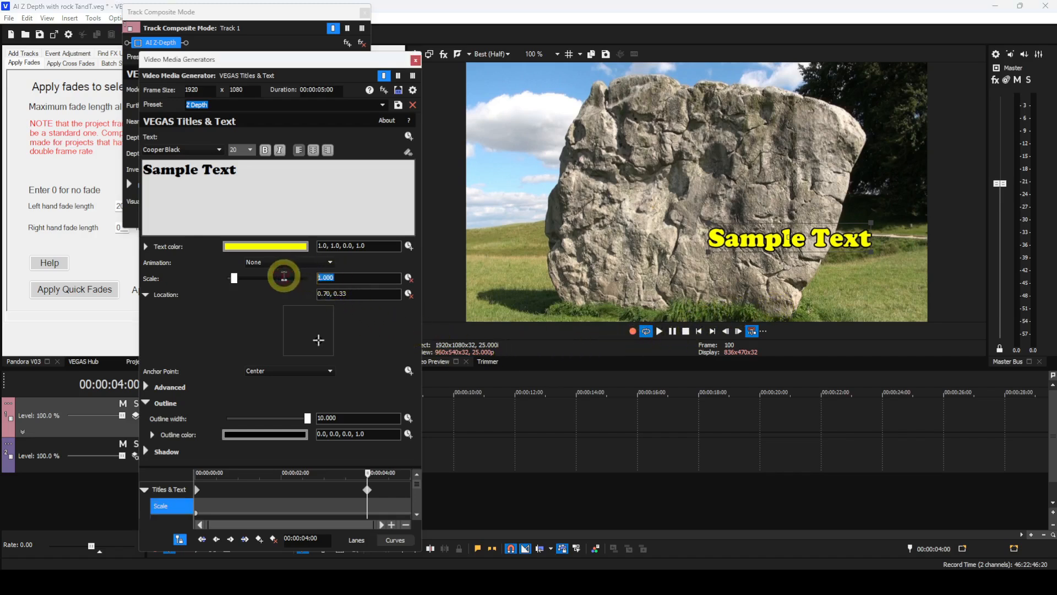
pyautogui.write('1.')
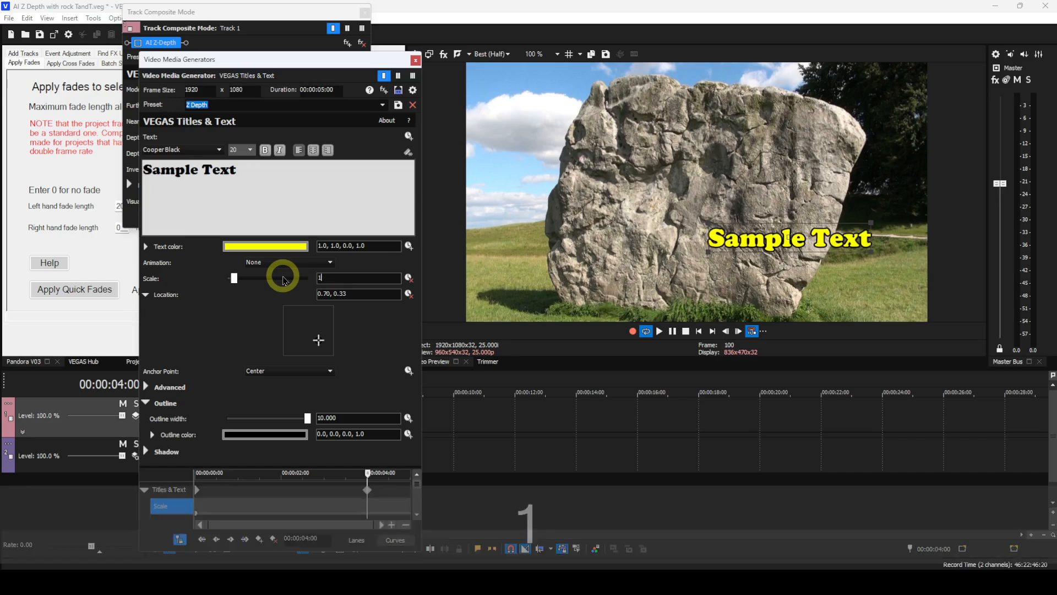
pyautogui.write('5')
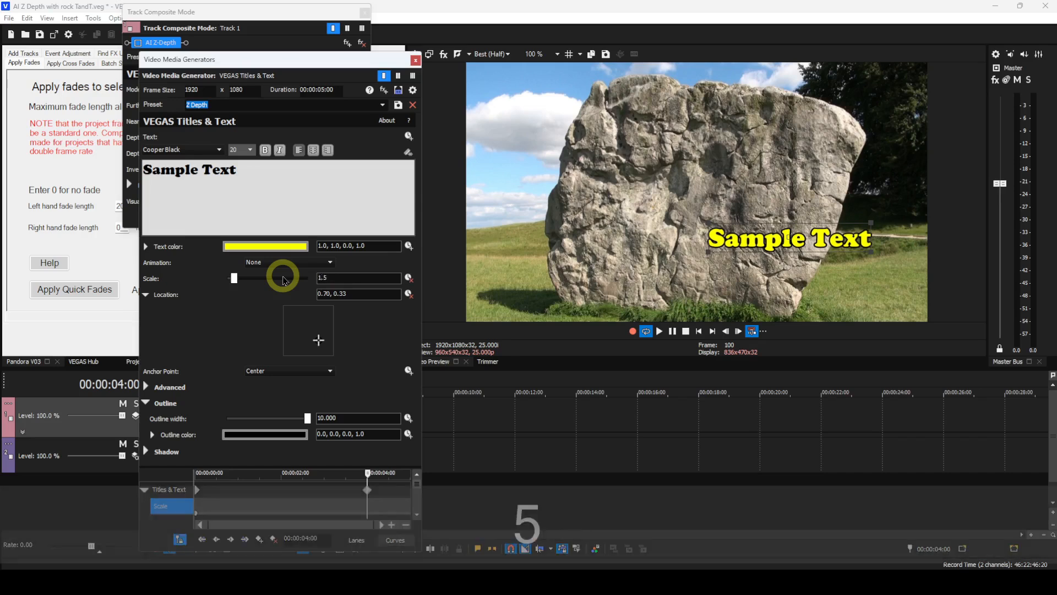
pyautogui.press('Return')
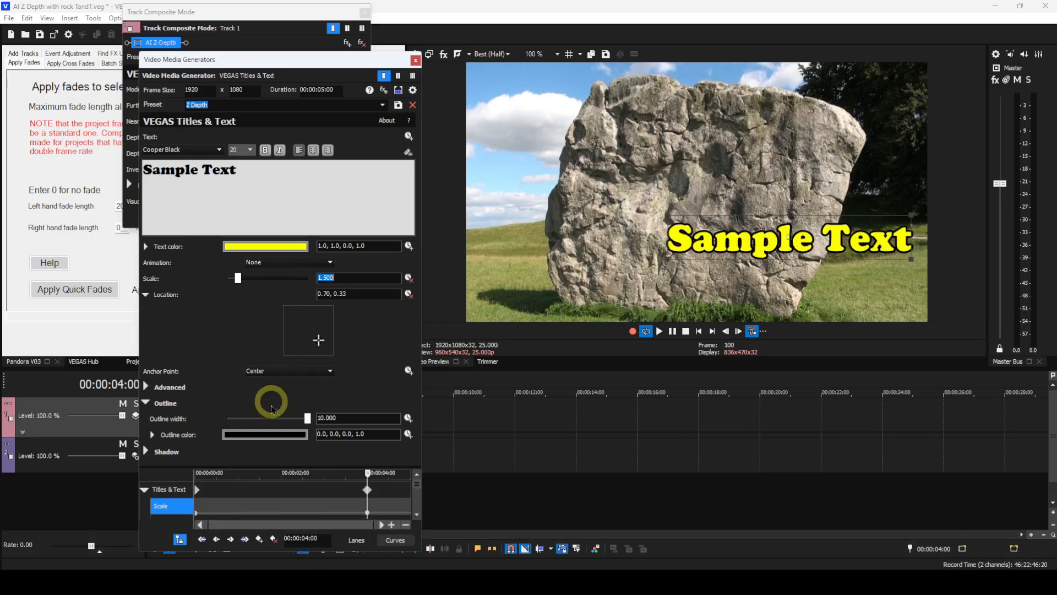
# Play back the title's movement and scaling from the start of the project
pyautogui.moveTo(234, 60); pyautogui.dragTo(227, 23)
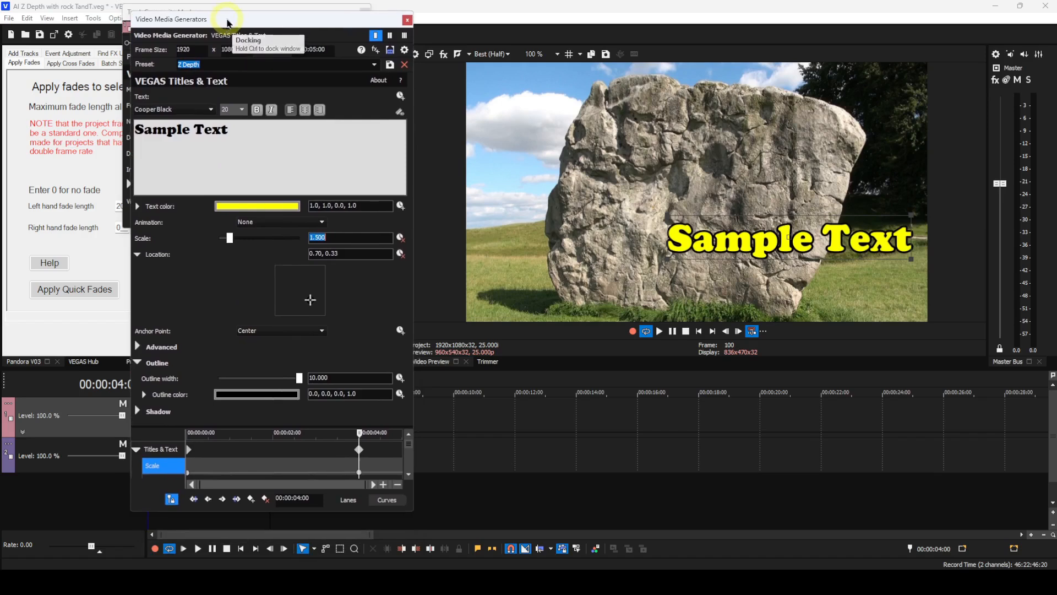
pyautogui.click(240, 549)
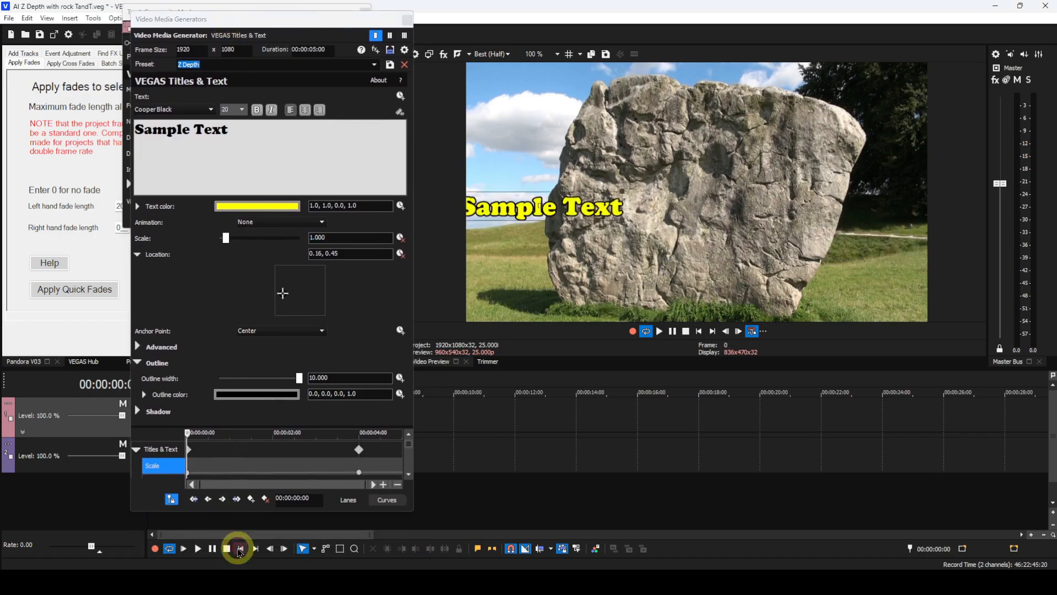
pyautogui.click(198, 549)
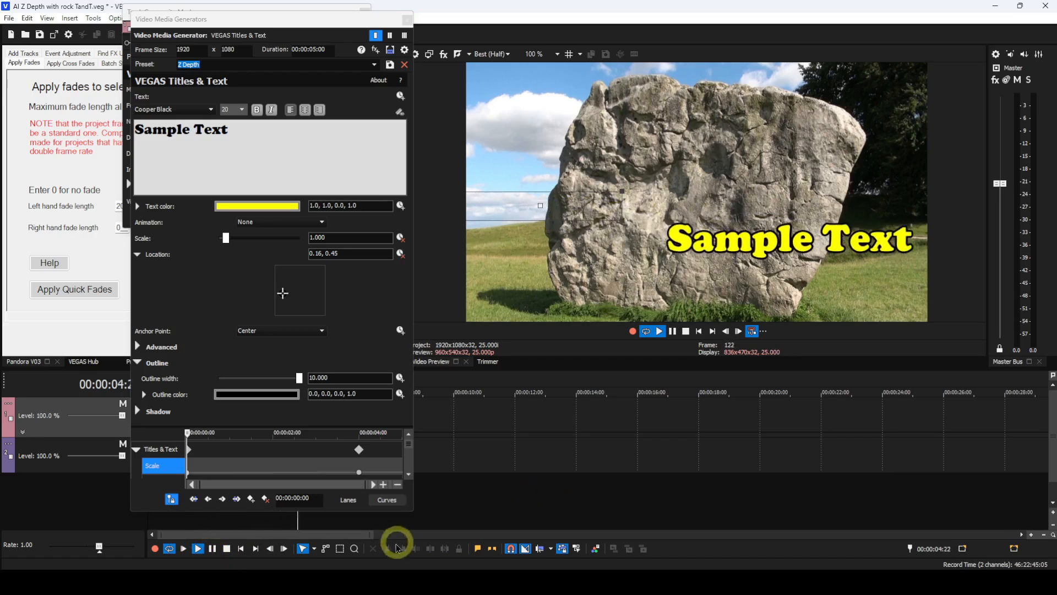
pyautogui.click(226, 549)
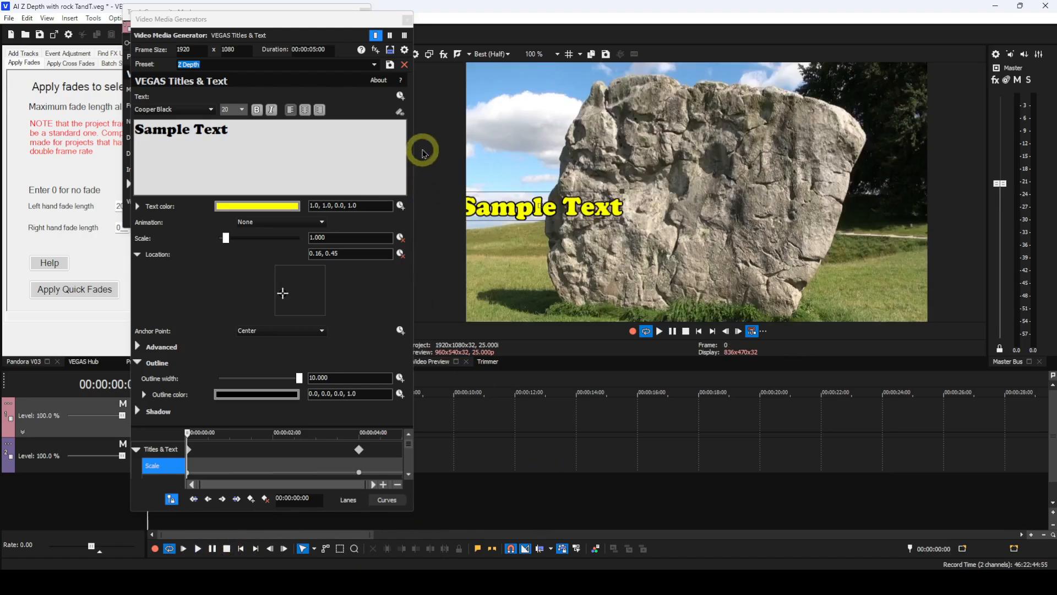
# Close the title's generator settings, re-enable AI Z-Depth on the title track and turn on animation for its Nearest value
pyautogui.click(407, 21)
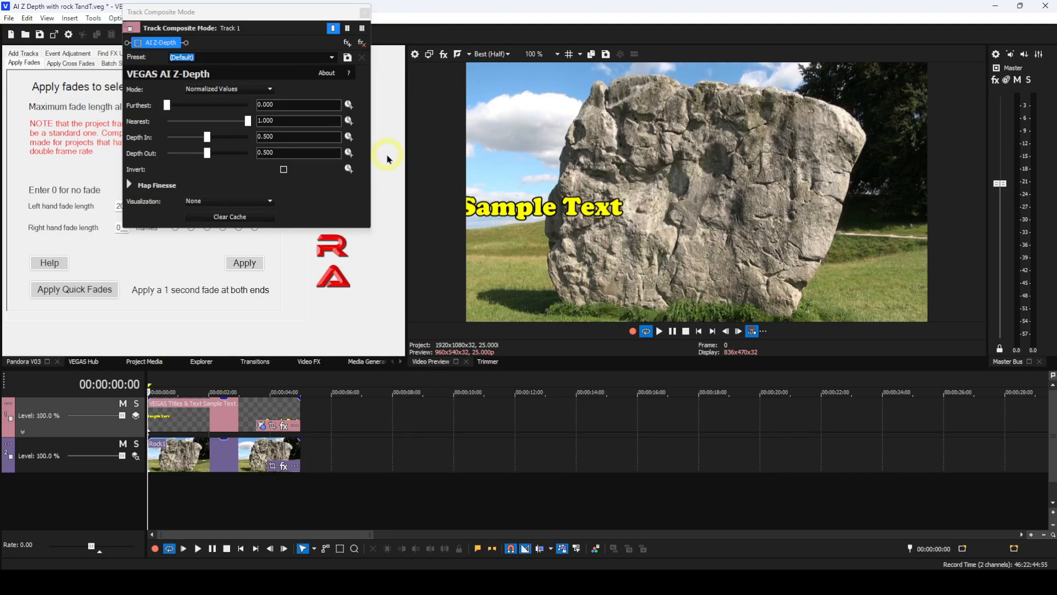
pyautogui.click(139, 44)
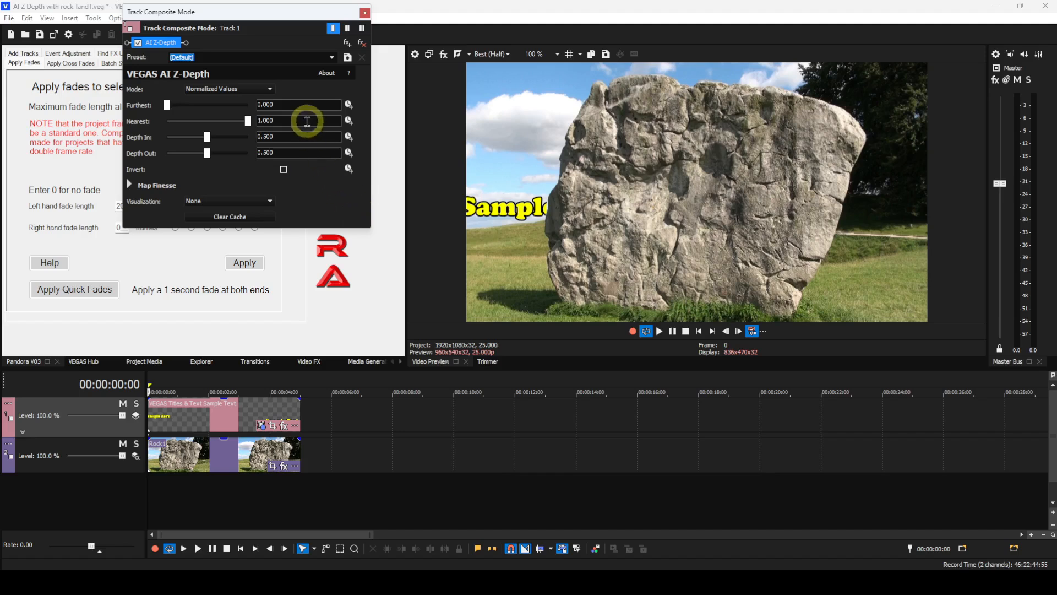
pyautogui.click(348, 120)
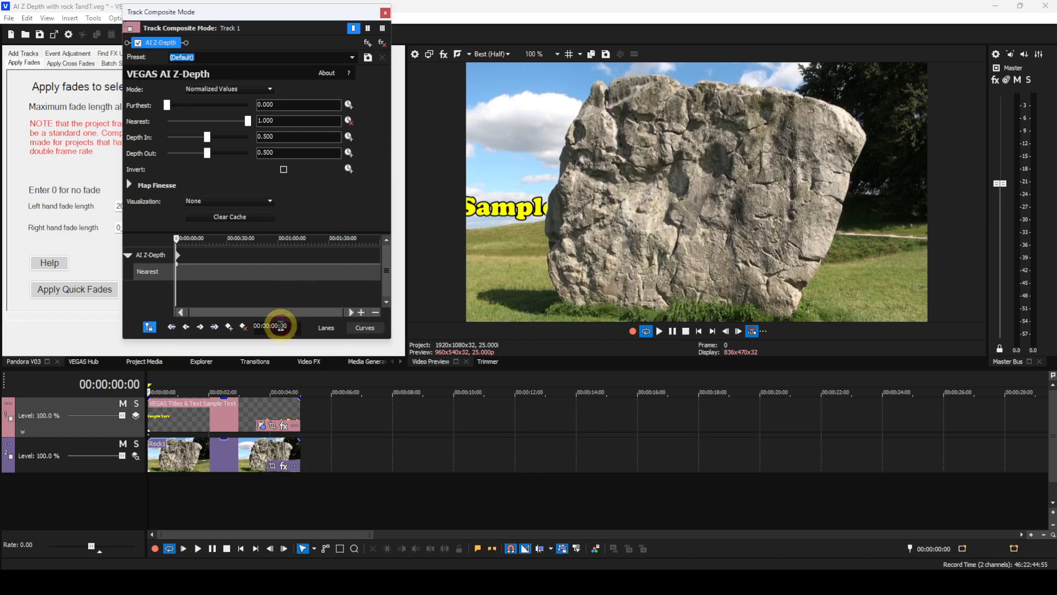
# Add an AI Z-Depth keyframe at 00:00:02:00 that holds the Nearest value at 1.000
pyautogui.moveTo(286, 326); pyautogui.dragTo(245, 322)
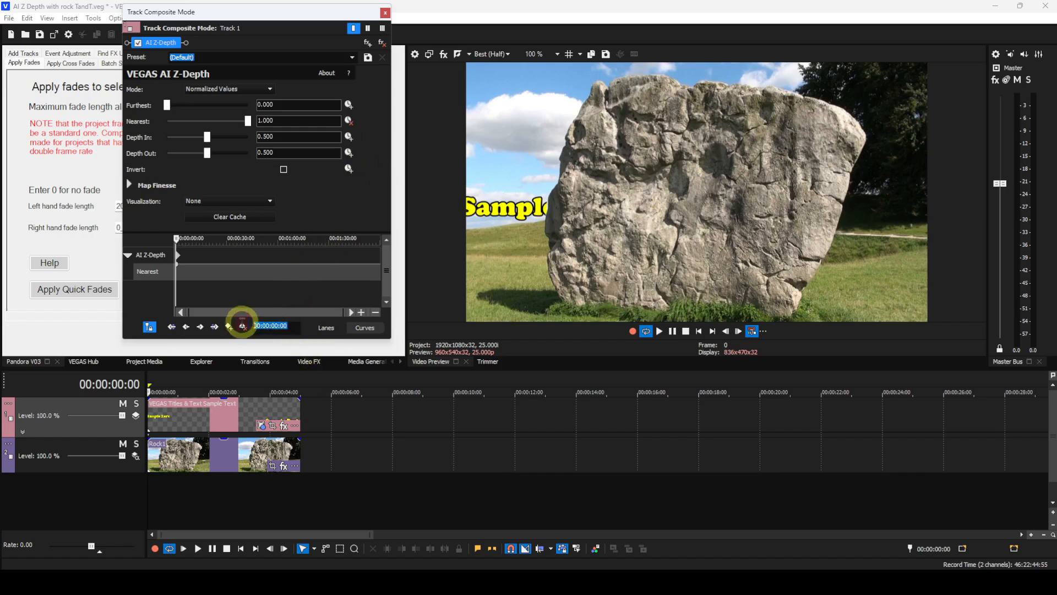
pyautogui.write('0')
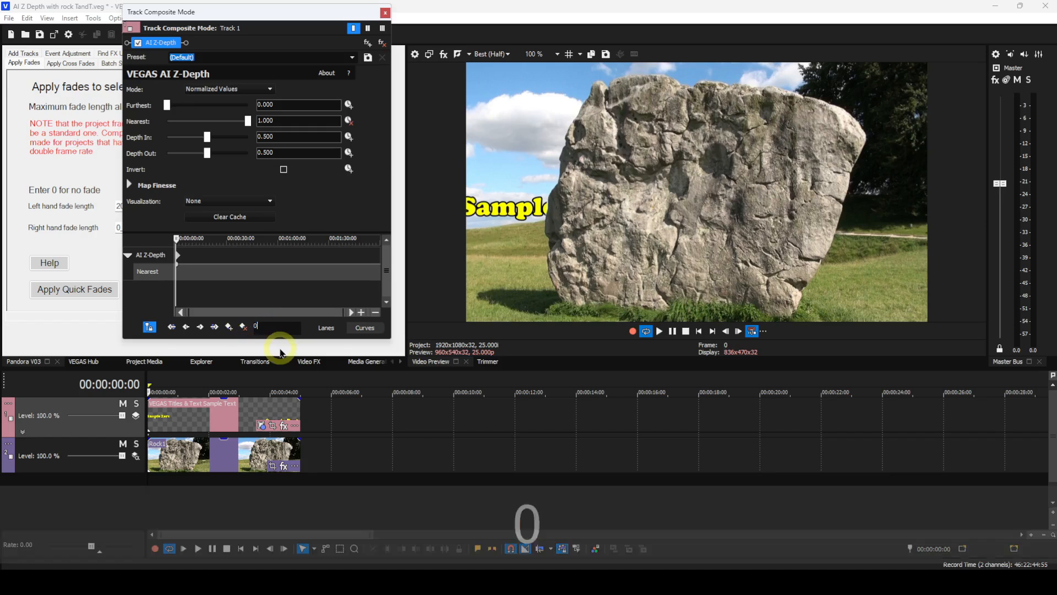
pyautogui.write('2:')
pyautogui.write('00')
pyautogui.press('Return')
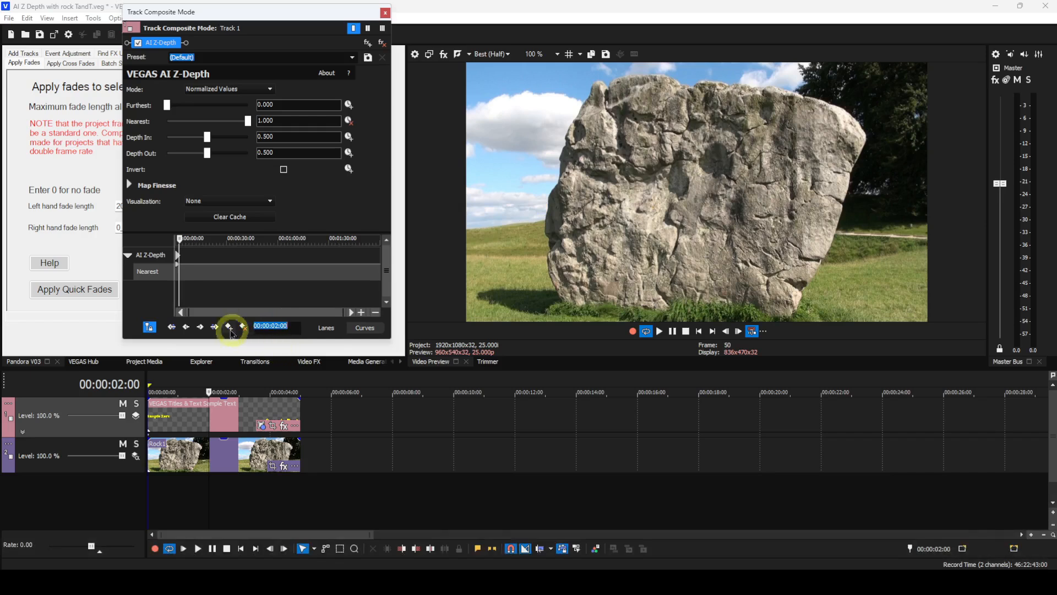
pyautogui.click(152, 259)
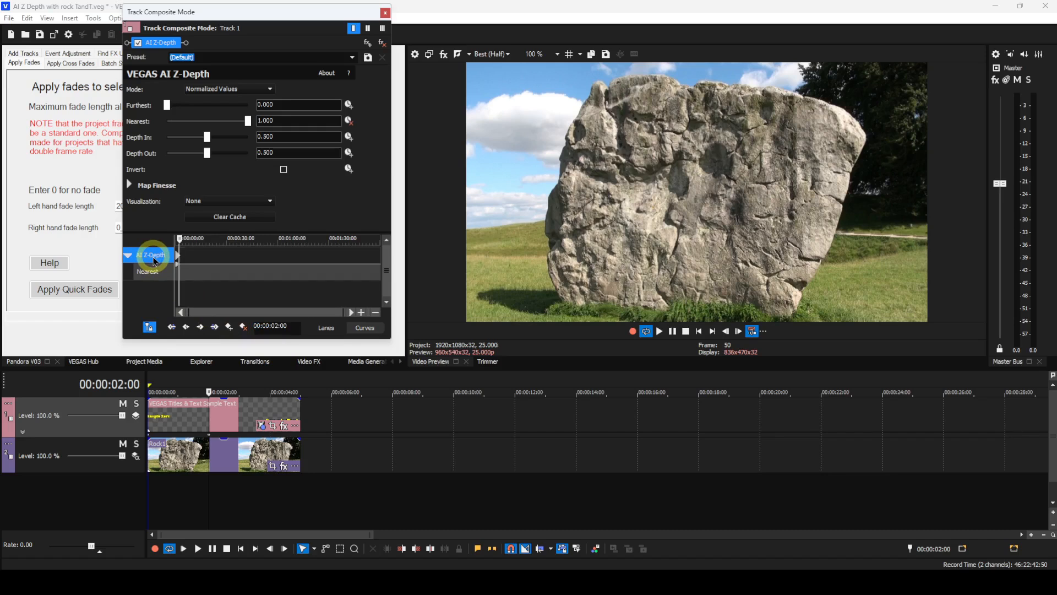
pyautogui.click(229, 328)
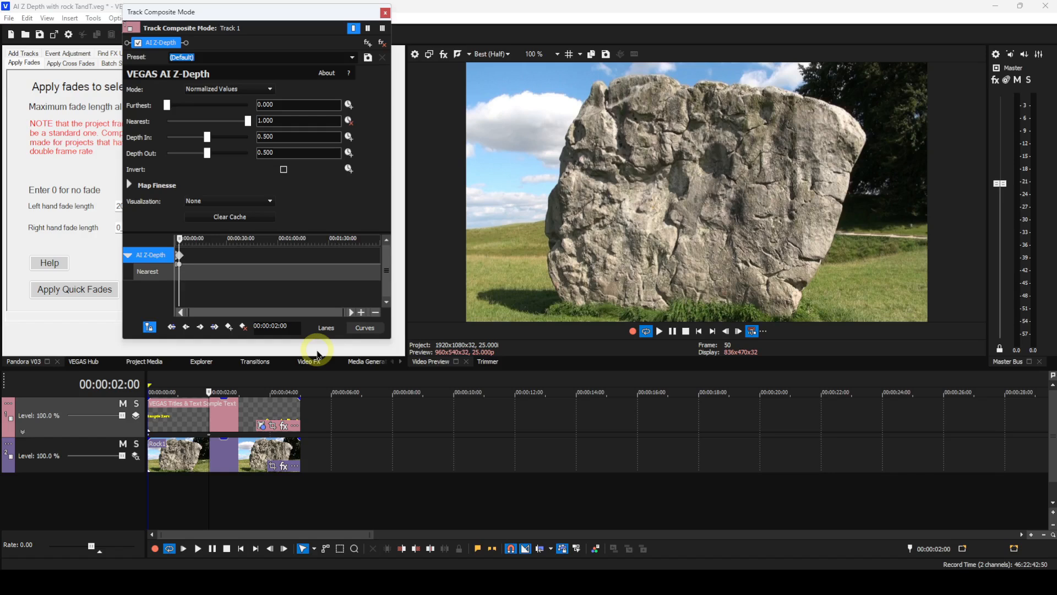
# At 00:00:04:00, set the AI Z-Depth Nearest value to 0.000
pyautogui.click(278, 325)
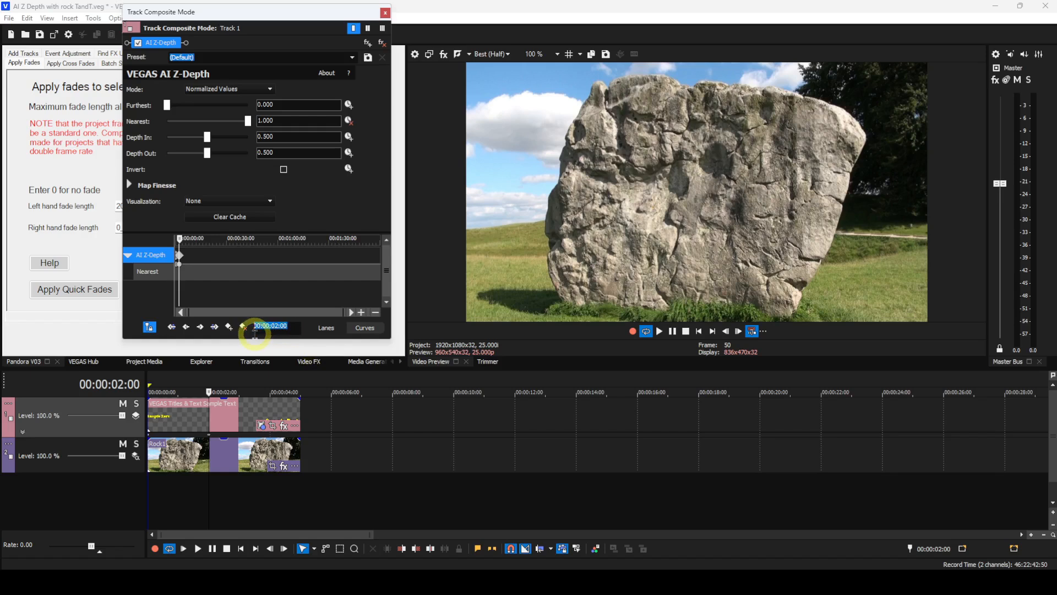
pyautogui.write('0400-')
pyautogui.press('BackSpace')
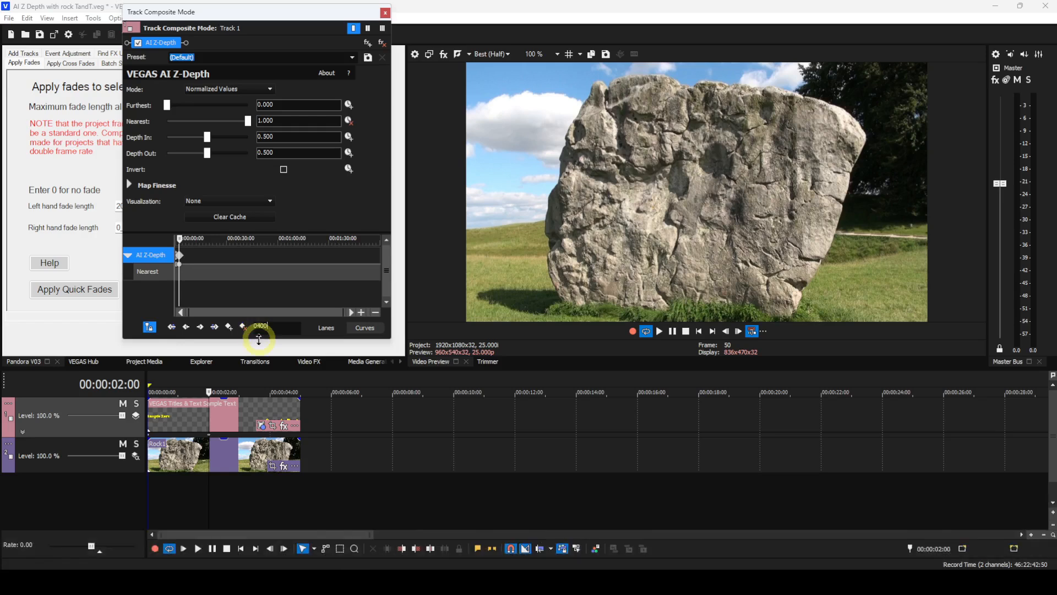
pyautogui.press('Return')
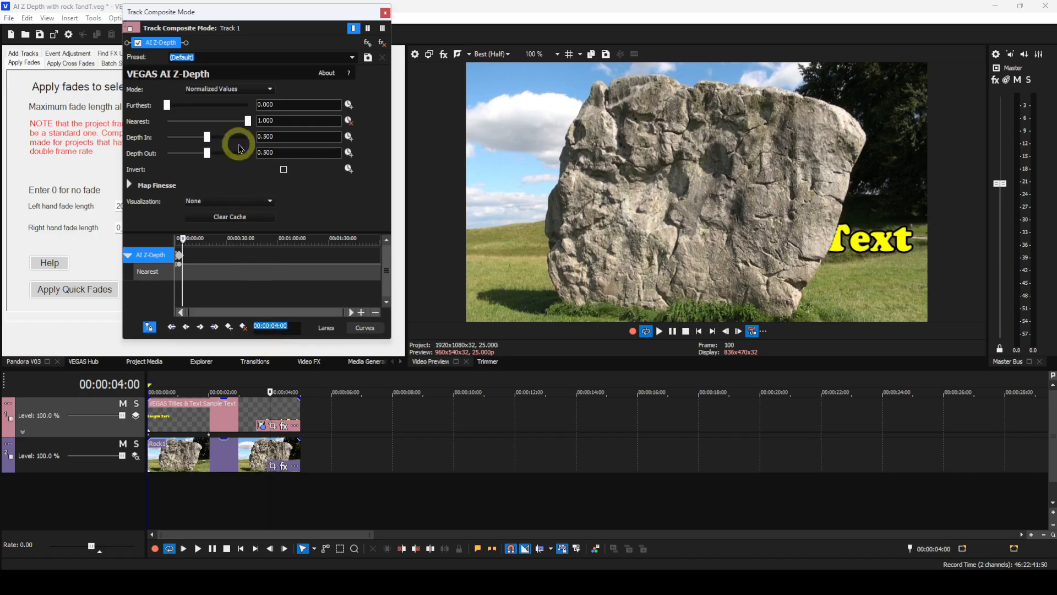
pyautogui.moveTo(250, 129); pyautogui.dragTo(149, 127)
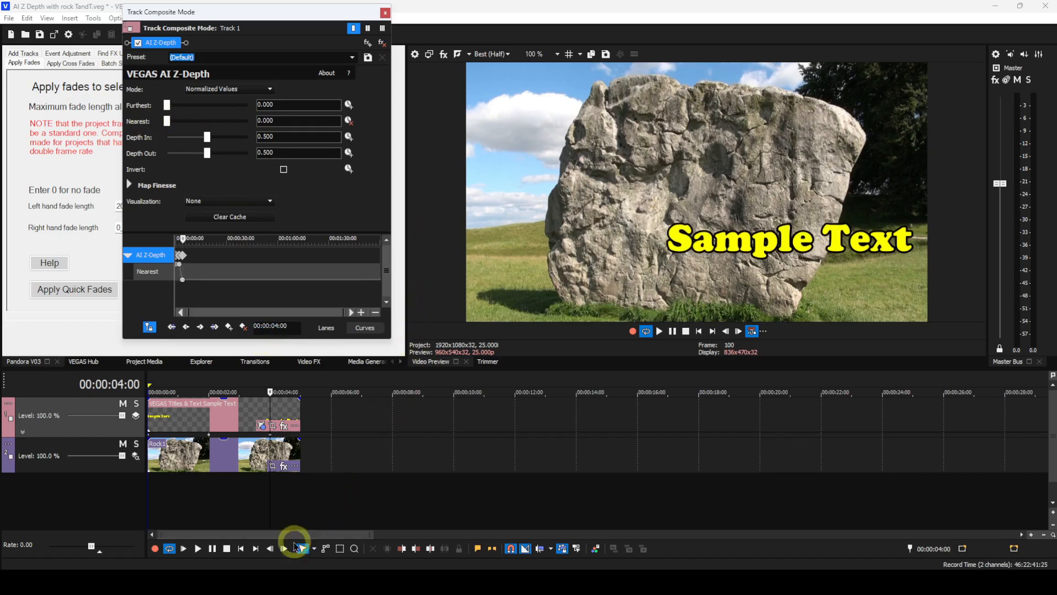
# Play back the animated rock composite twice from the start to check the text passing from behind to in front
pyautogui.click(241, 549)
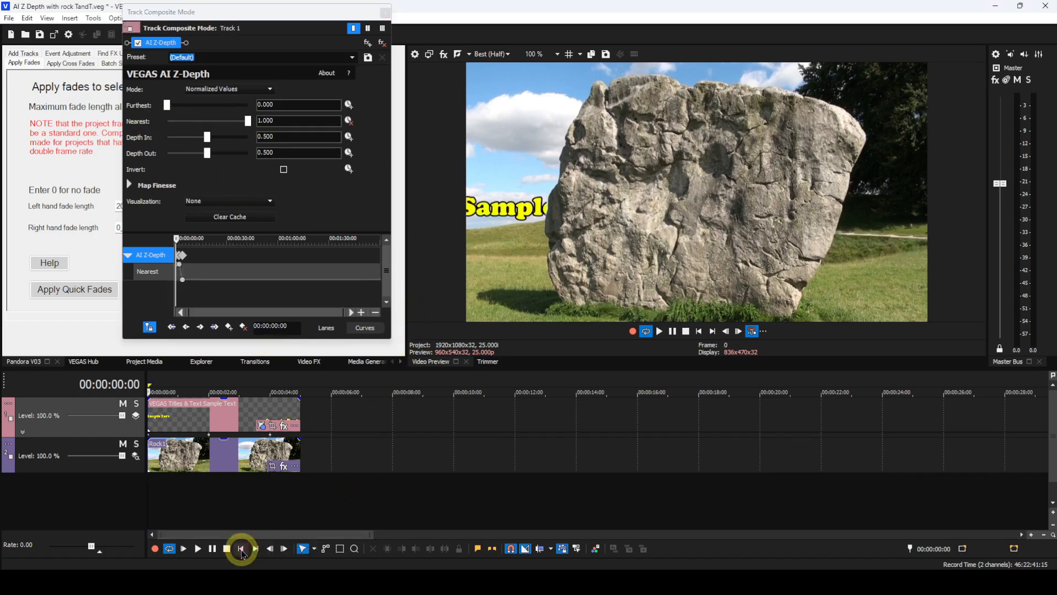
pyautogui.click(198, 549)
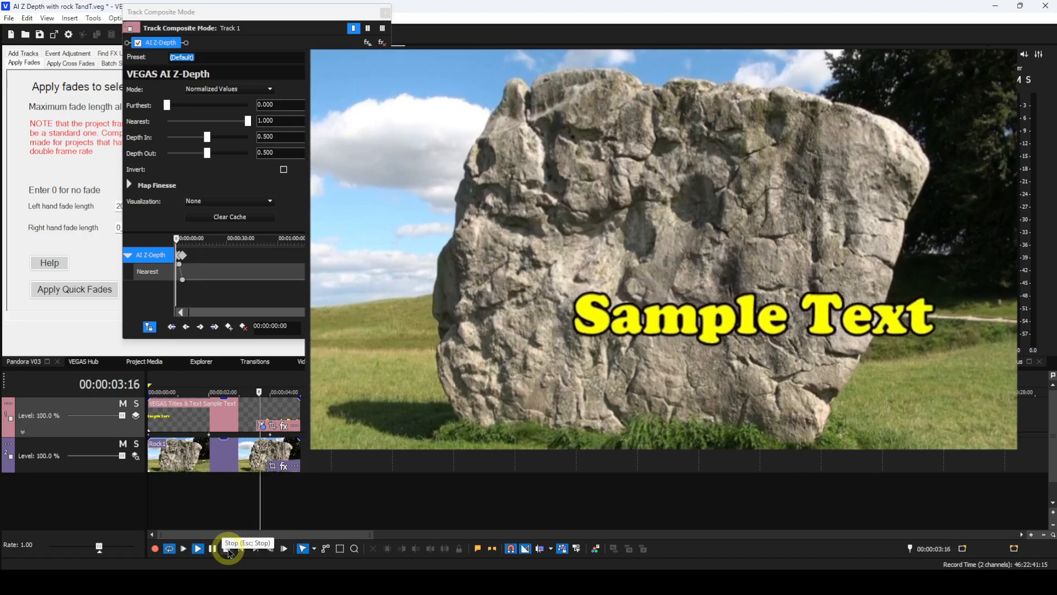
pyautogui.click(228, 549)
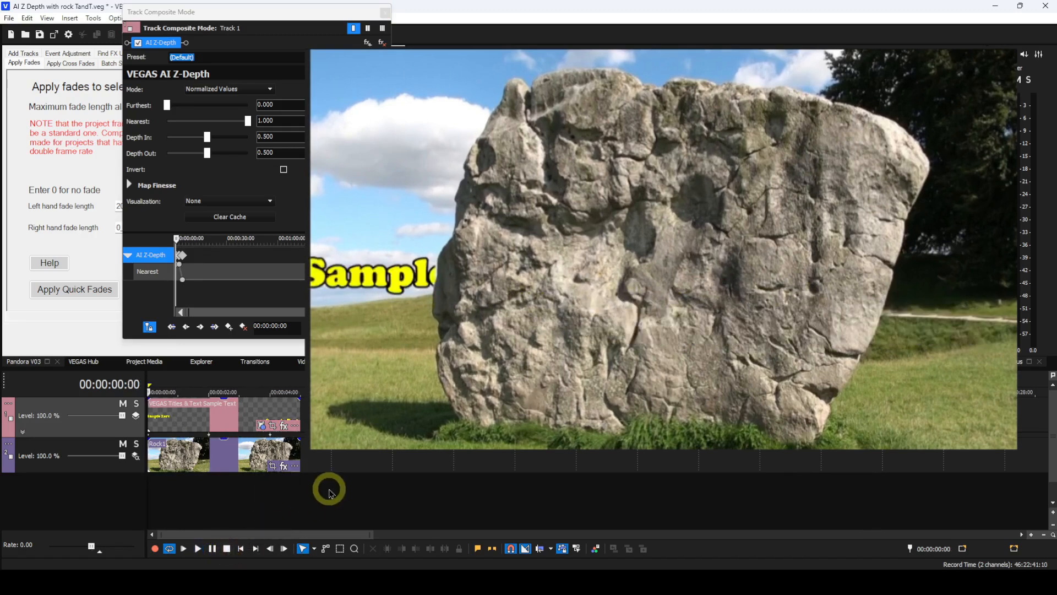
pyautogui.click(198, 549)
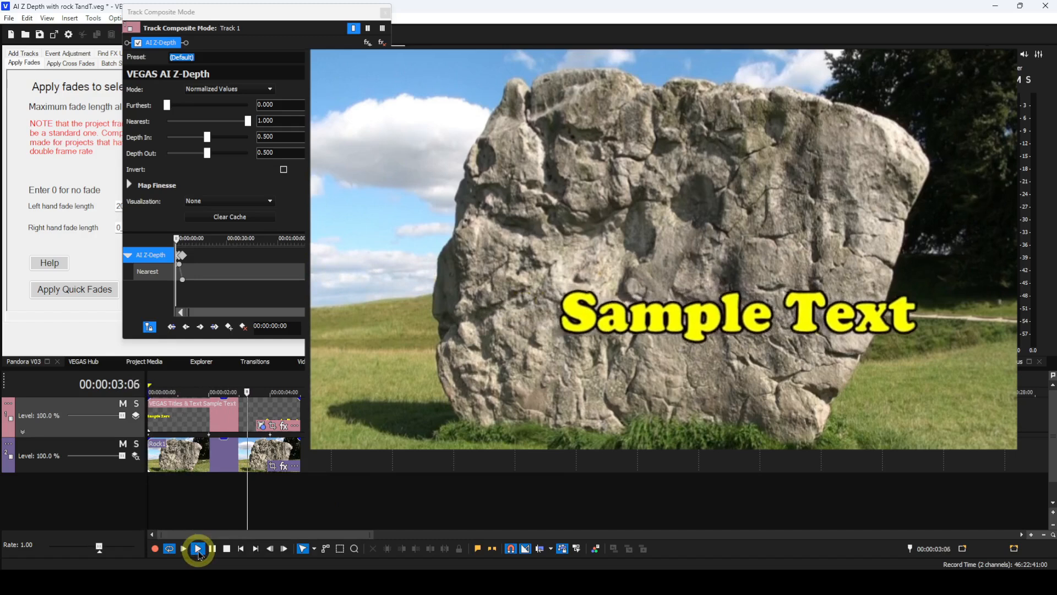
pyautogui.click(226, 549)
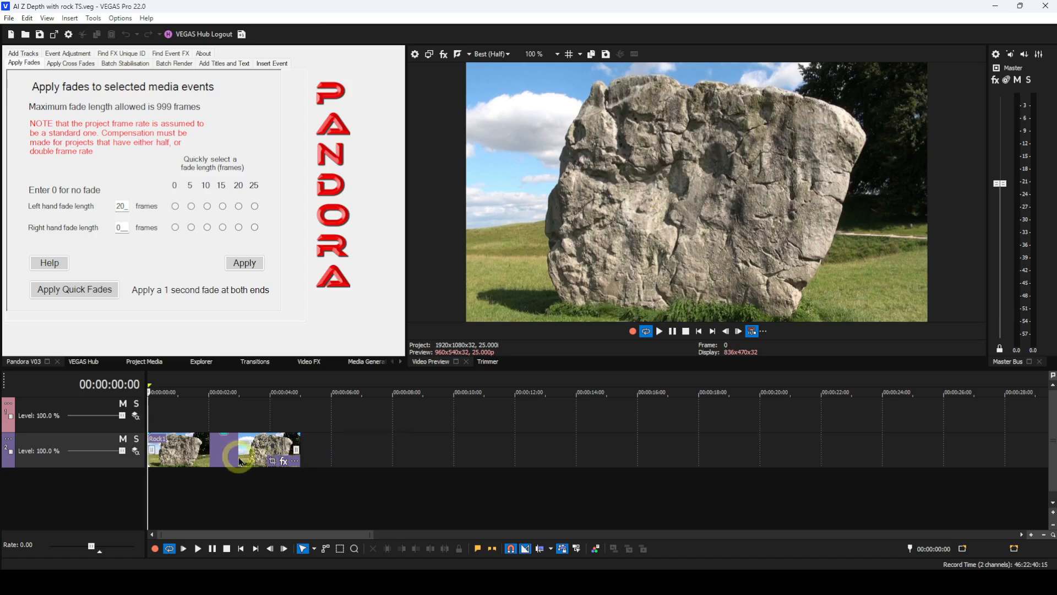
# Insert an empty event on the upper track spanning the full length of the rock event
pyautogui.doubleClick(238, 457)
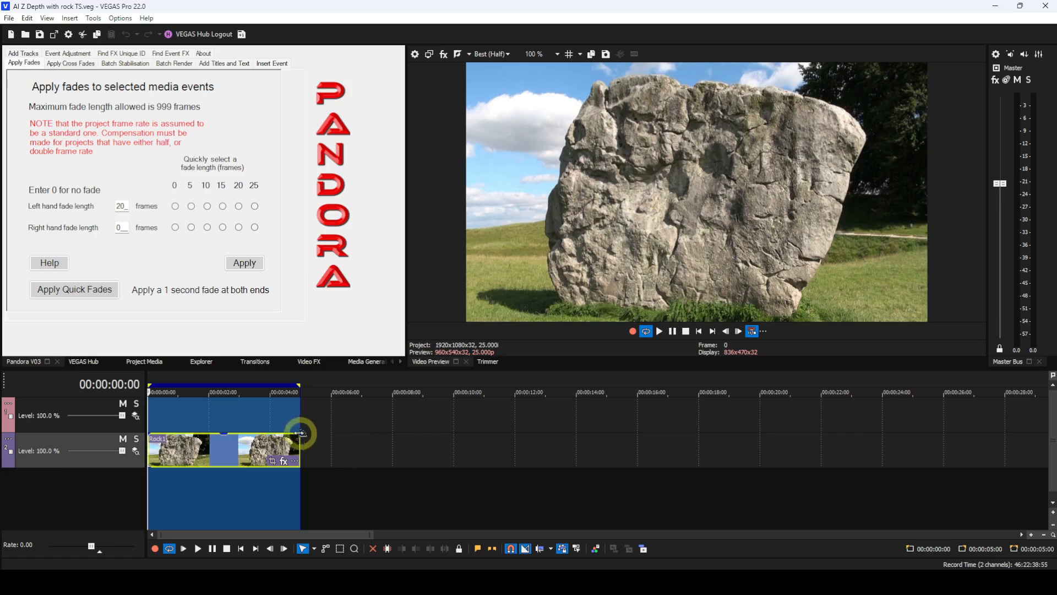
pyautogui.rightClick(231, 424)
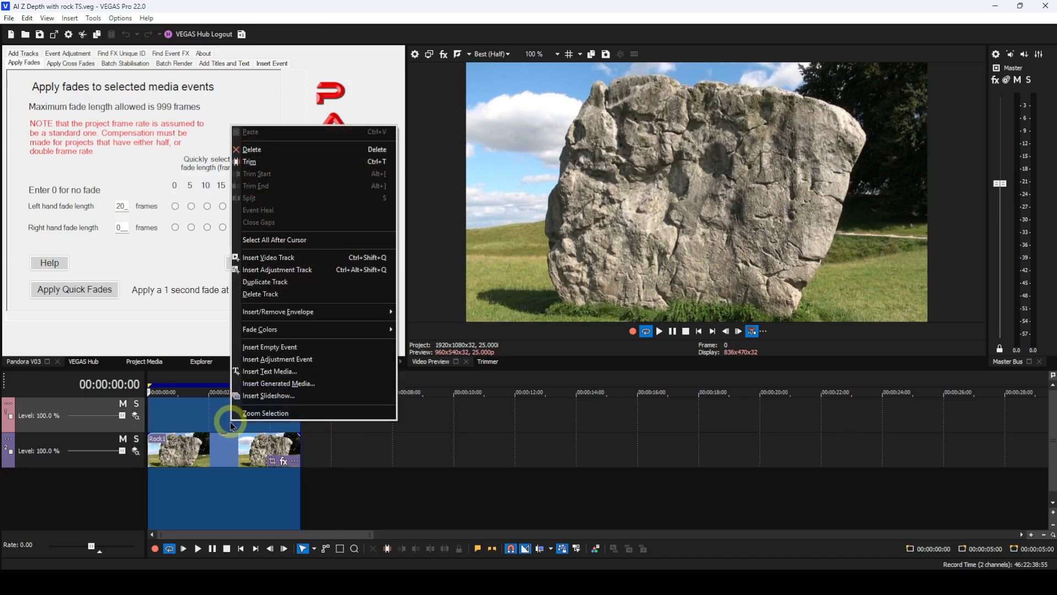
pyautogui.click(250, 350)
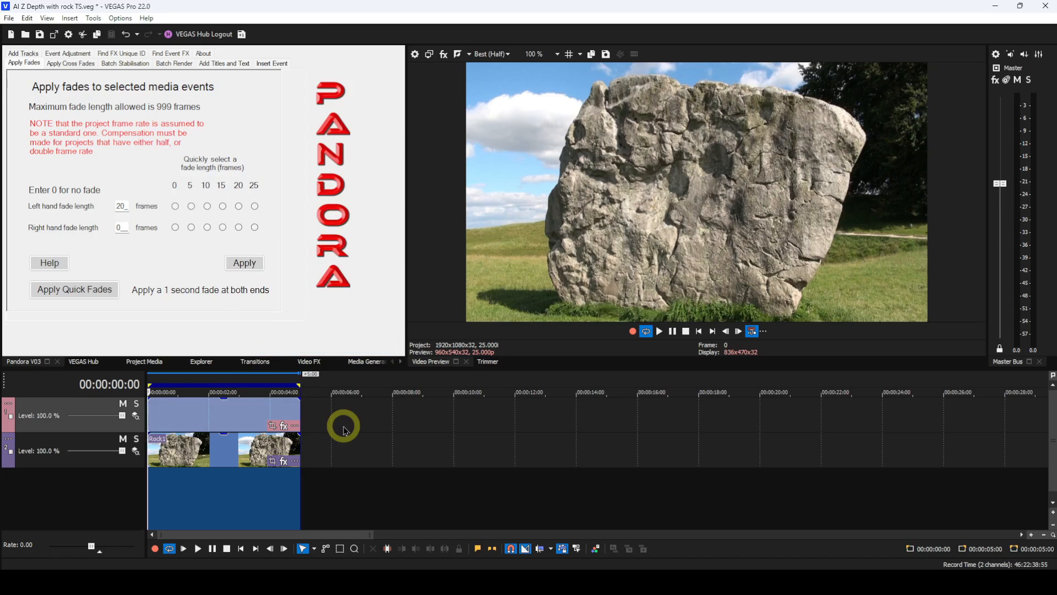
# Add the BCC Title Studio effect to the empty event and load its Ancient Monolith preset
pyautogui.click(284, 427)
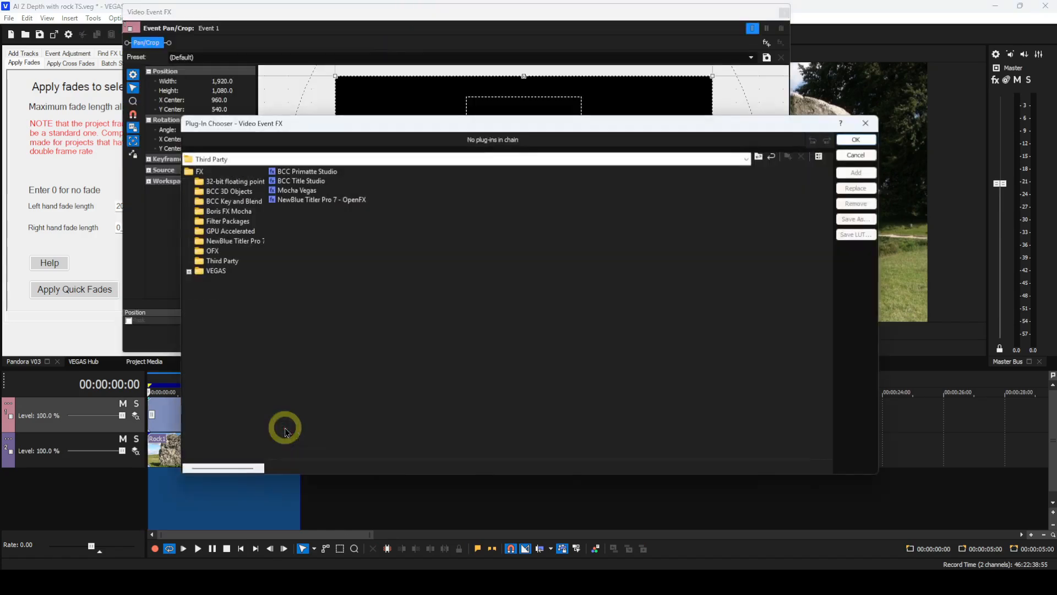
pyautogui.click(297, 181)
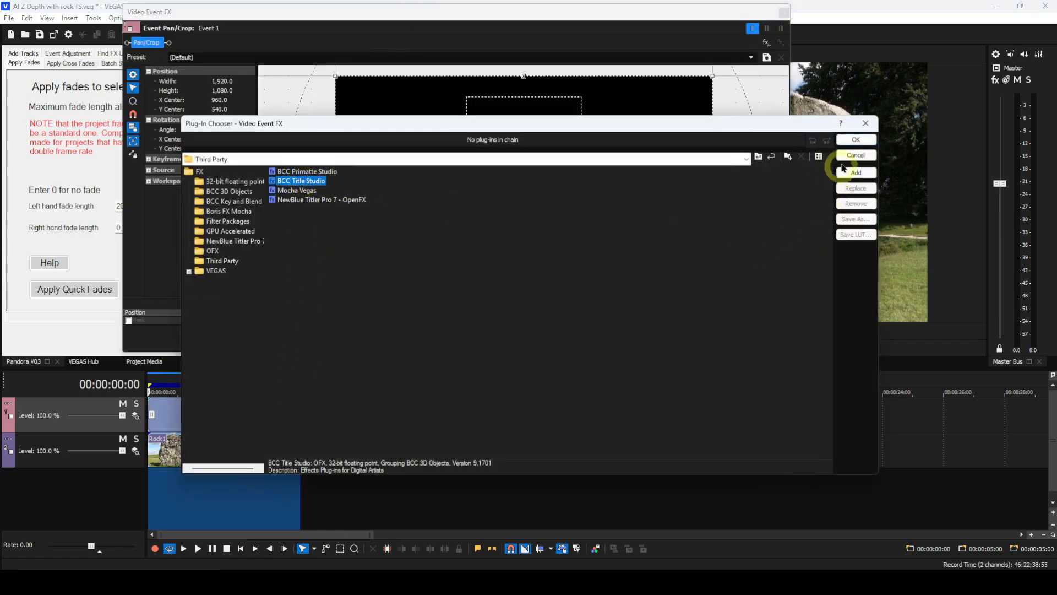
pyautogui.click(854, 141)
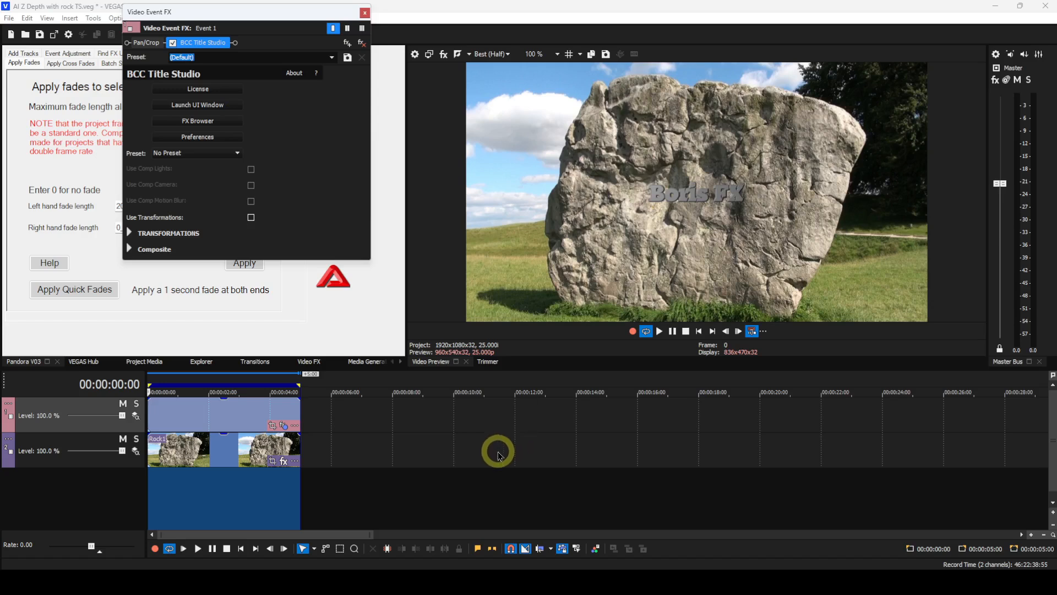
pyautogui.click(332, 57)
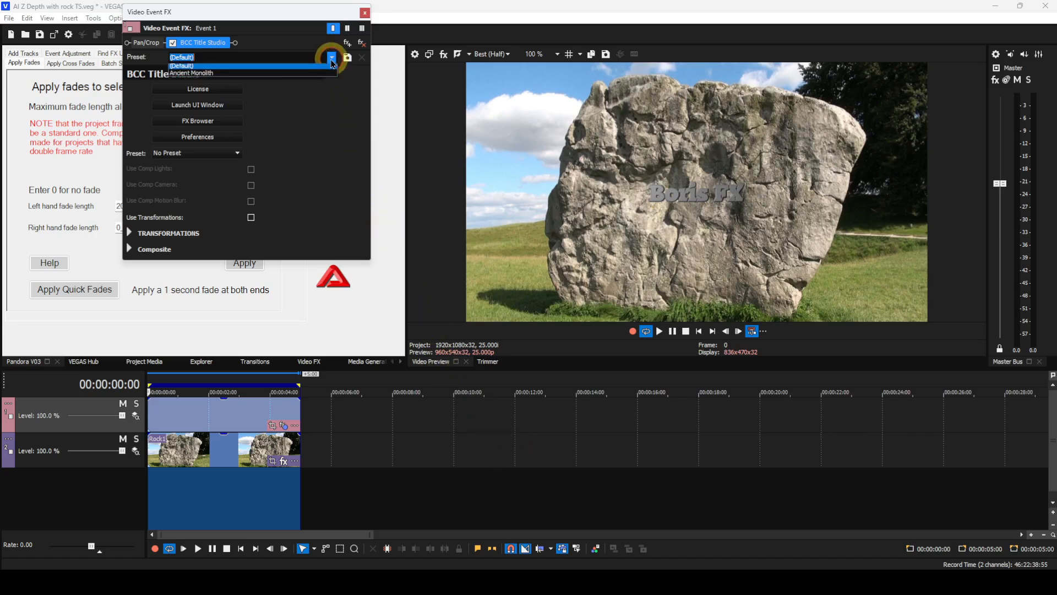
pyautogui.click(254, 77)
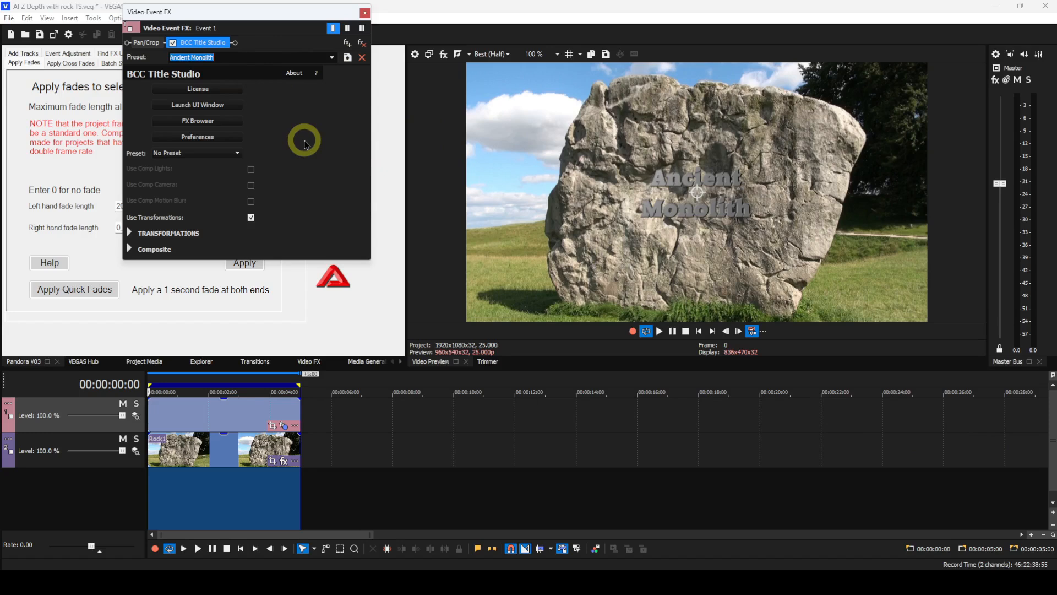
# Move the title to Position X/Y 0.16, 0.50 at the rock's left edge and turn on animation for that parameter
pyautogui.click(127, 234)
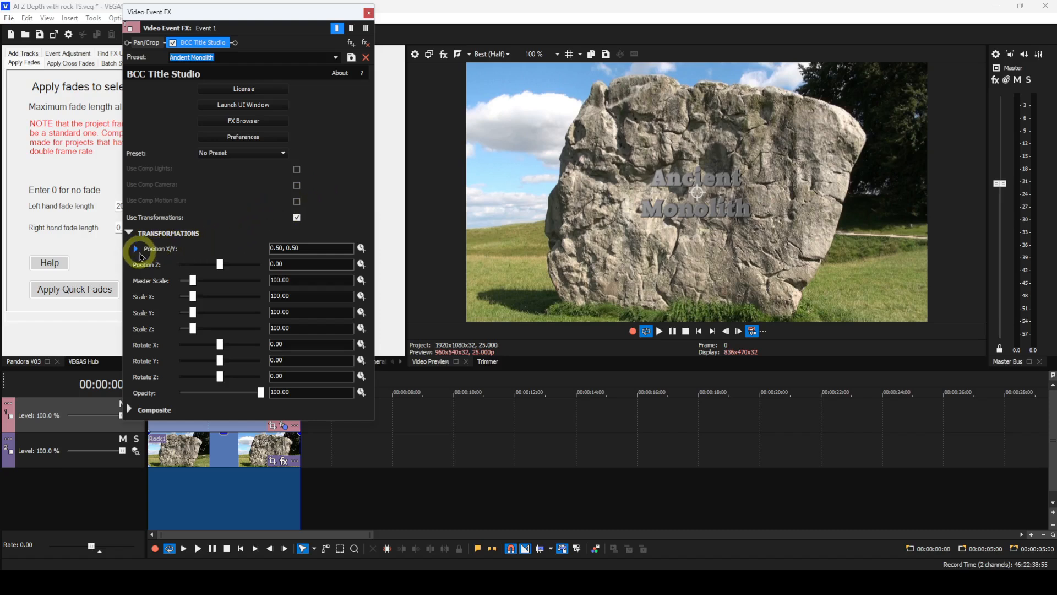
pyautogui.click(135, 250)
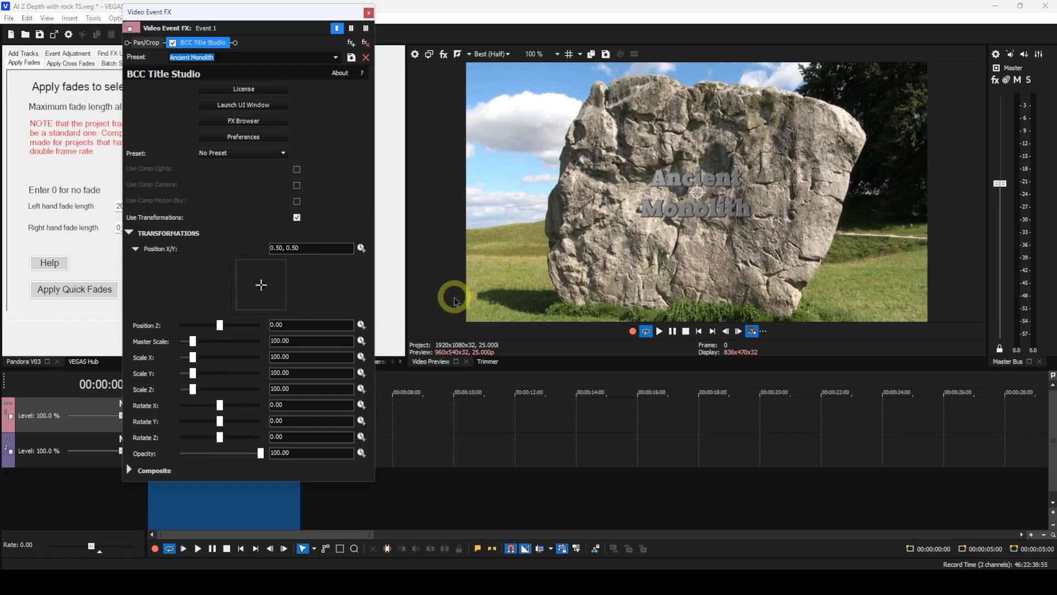
pyautogui.hotkey('ctrl', 'Left')
pyautogui.hotkey('ctrl', 'Left')
pyautogui.hotkey('ctrl', 'Left')
pyautogui.hotkey('ctrl', 'Left')
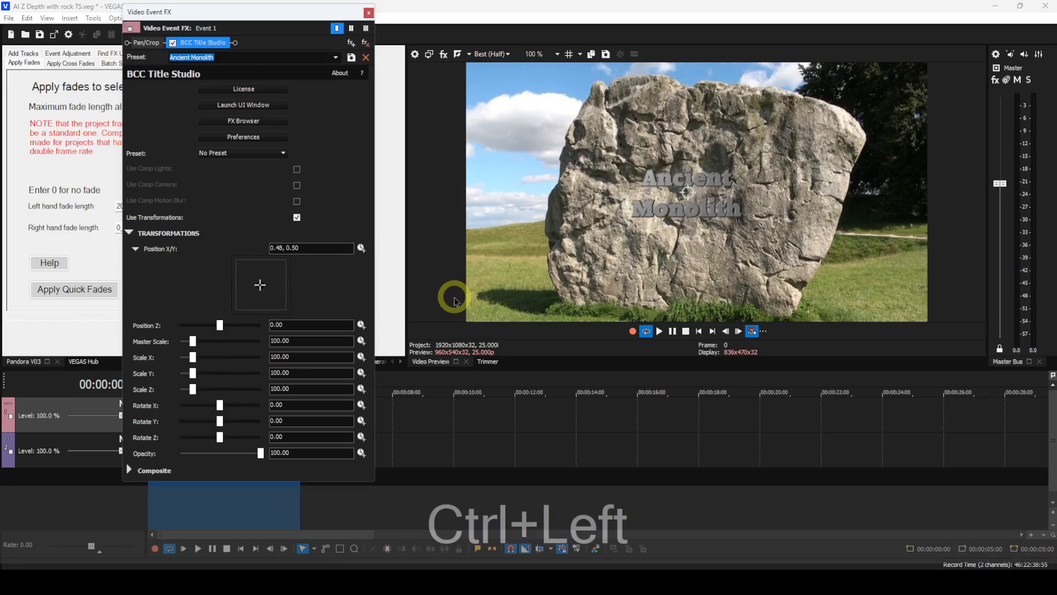
pyautogui.hotkey('ctrl', 'Left')
pyautogui.hotkey('ctrl', 'Left')
pyautogui.hotkey('ctrl', 'Left')
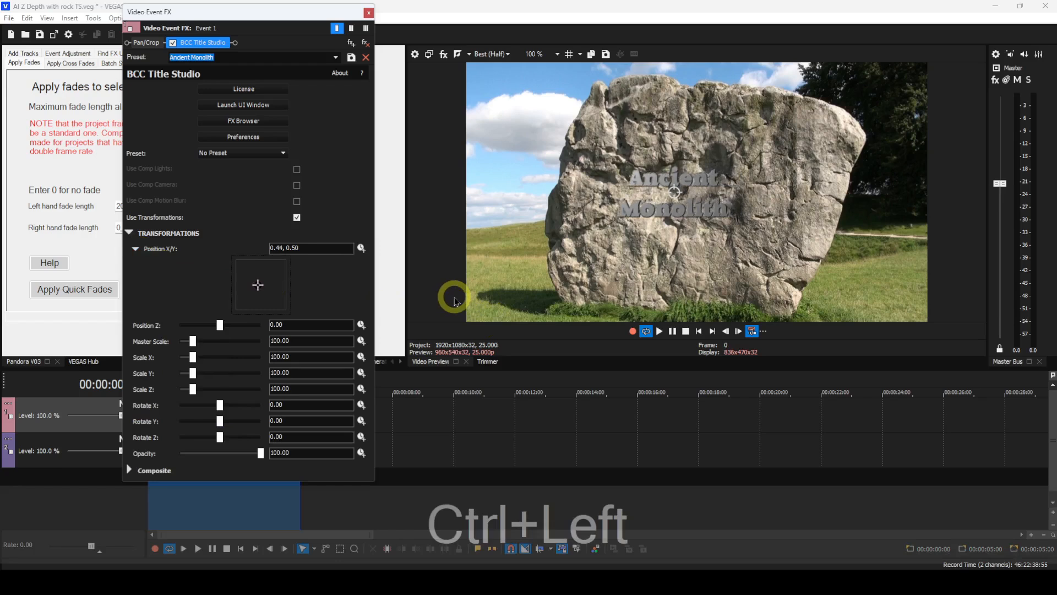
pyautogui.hotkey('ctrl', 'Left')
pyautogui.hotkey('ctrl', 'Left')
pyautogui.hotkey('ctrl', 'Left')
pyautogui.hotkey('ctrl', 'Left')
pyautogui.hotkey('ctrl', 'Left')
pyautogui.hotkey('ctrl', 'Left')
pyautogui.hotkey('ctrl', 'Left')
pyautogui.hotkey('ctrl', 'Left')
pyautogui.hotkey('ctrl', 'Left')
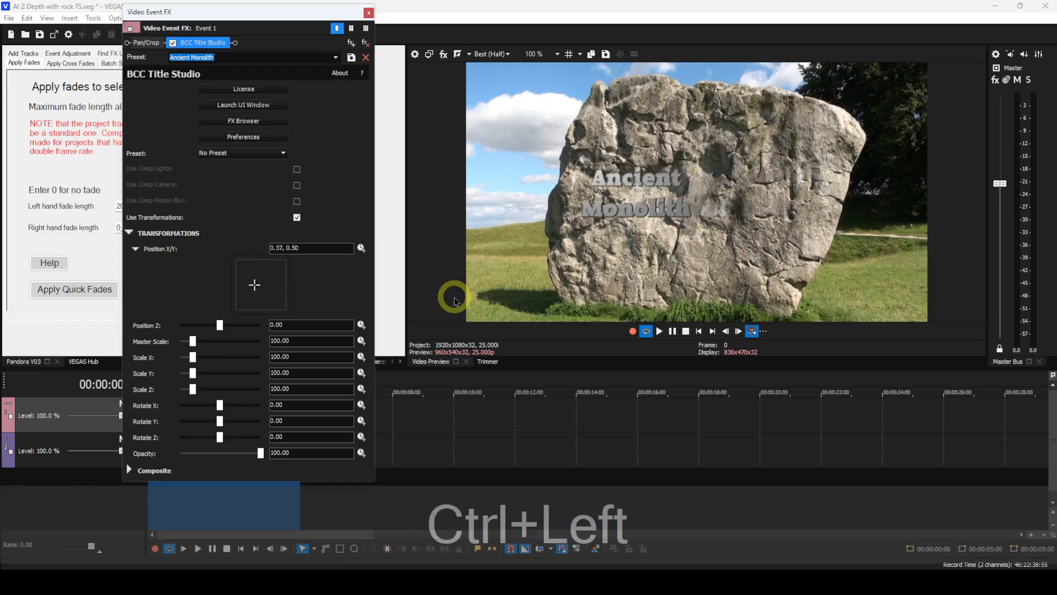
pyautogui.hotkey('ctrl', 'Left')
pyautogui.hotkey('ctrl', 'Left')
pyautogui.hotkey('ctrl', 'Left')
pyautogui.hotkey('ctrl', 'Left')
pyautogui.hotkey('ctrl', 'Left')
pyautogui.hotkey('ctrl', 'Left')
pyautogui.hotkey('ctrl', 'Left')
pyautogui.hotkey('ctrl', 'Left')
pyautogui.hotkey('ctrl', 'Left')
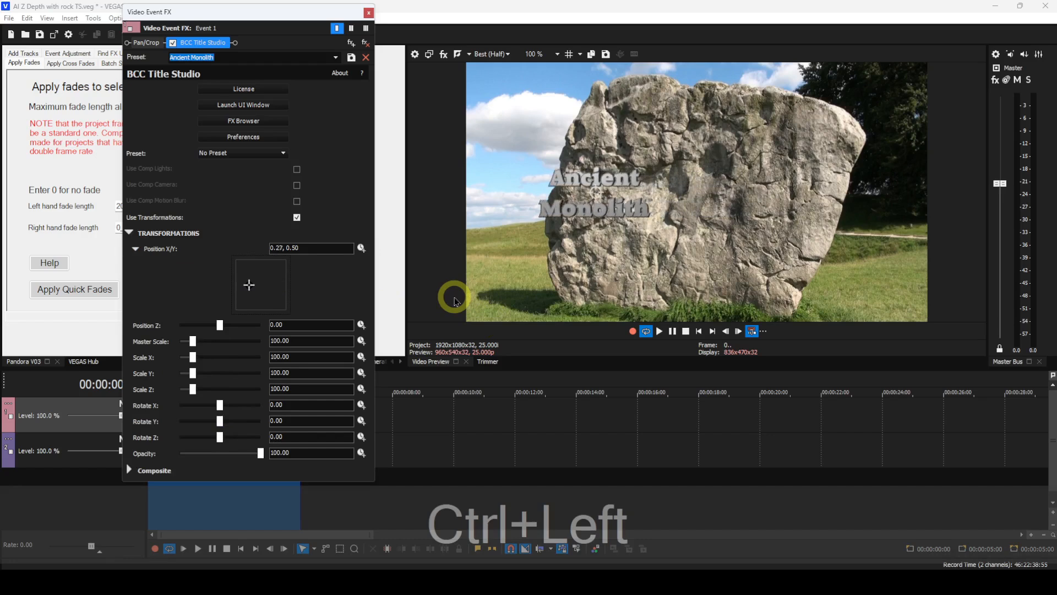
pyautogui.hotkey('ctrl', 'Left')
pyautogui.hotkey('ctrl', 'Left')
pyautogui.hotkey('ctrl', 'Left')
pyautogui.hotkey('ctrl', 'Left')
pyautogui.hotkey('ctrl', 'Left')
pyautogui.hotkey('ctrl', 'Left')
pyautogui.hotkey('ctrl', 'Left')
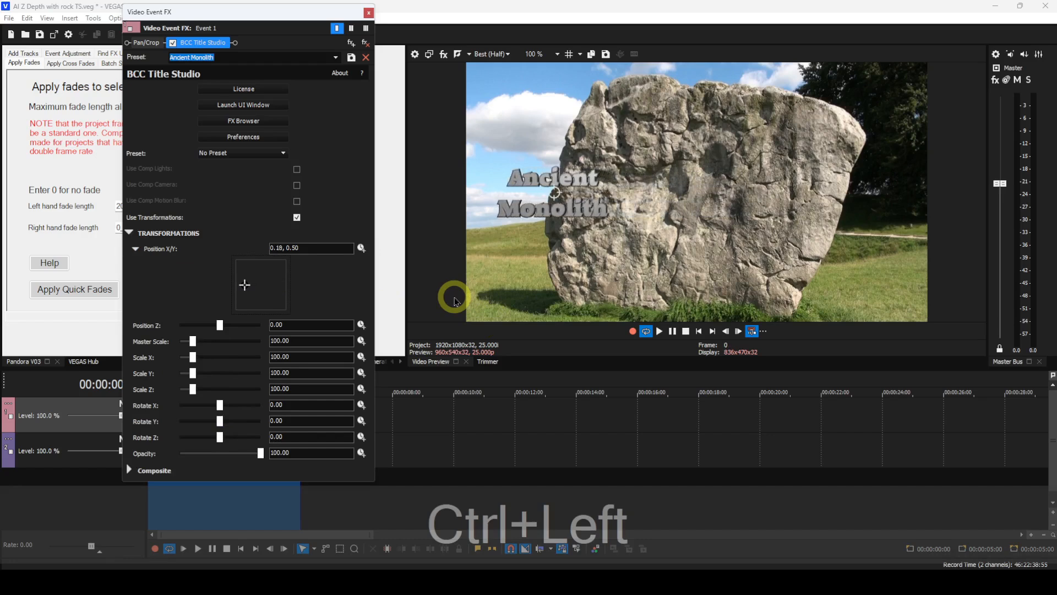
pyautogui.hotkey('ctrl', 'Left')
pyautogui.hotkey('ctrl', 'Left')
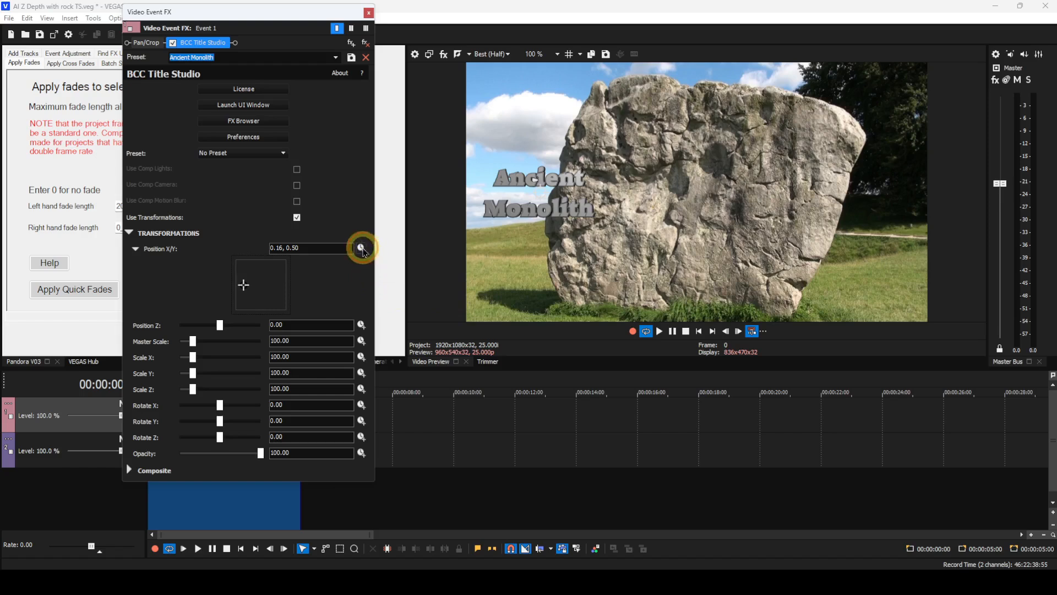
pyautogui.click(362, 248)
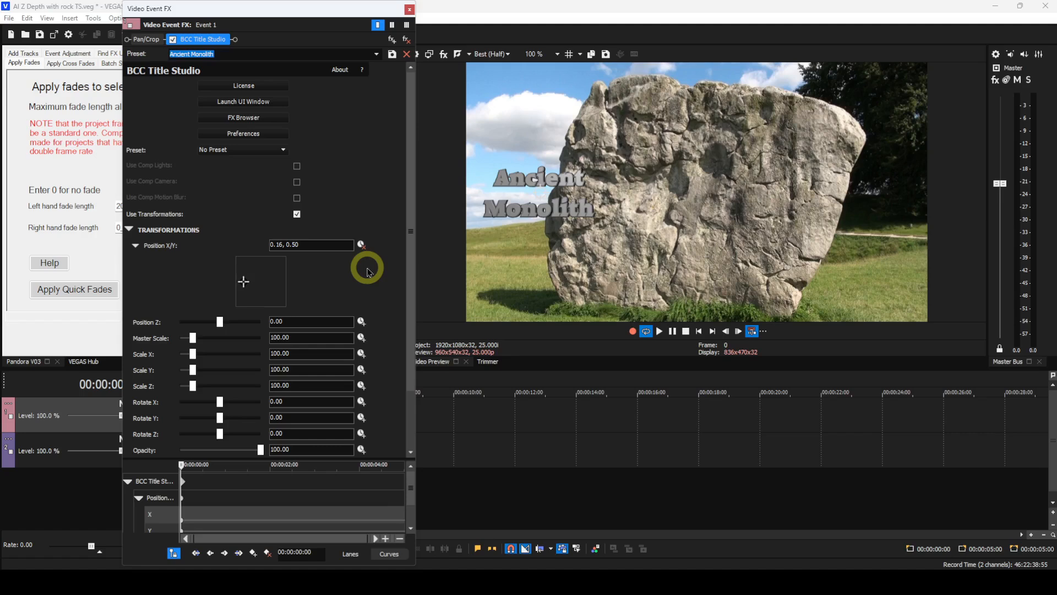
# At 00:00:04:01, add a keyframe that moves the title to Position X/Y 0.50, 0.50
pyautogui.click(295, 552)
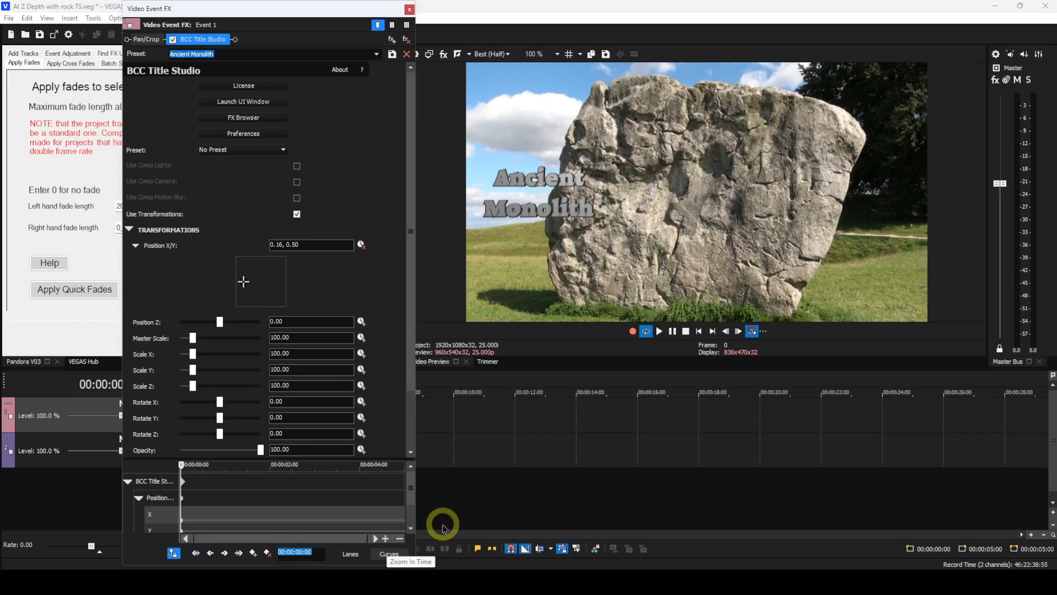
pyautogui.write('0')
pyautogui.write('400')
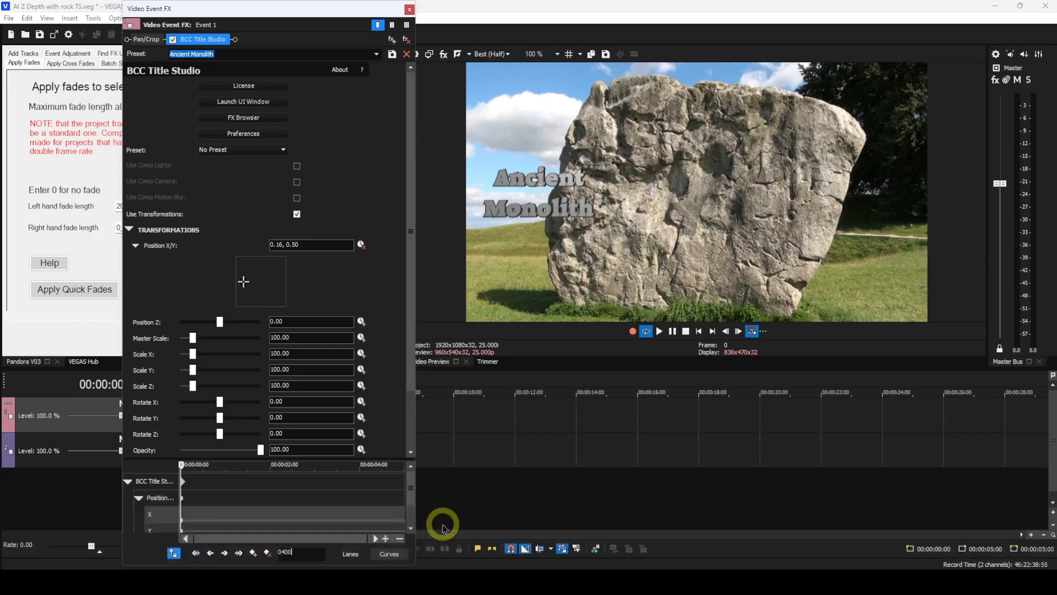
pyautogui.press('Return')
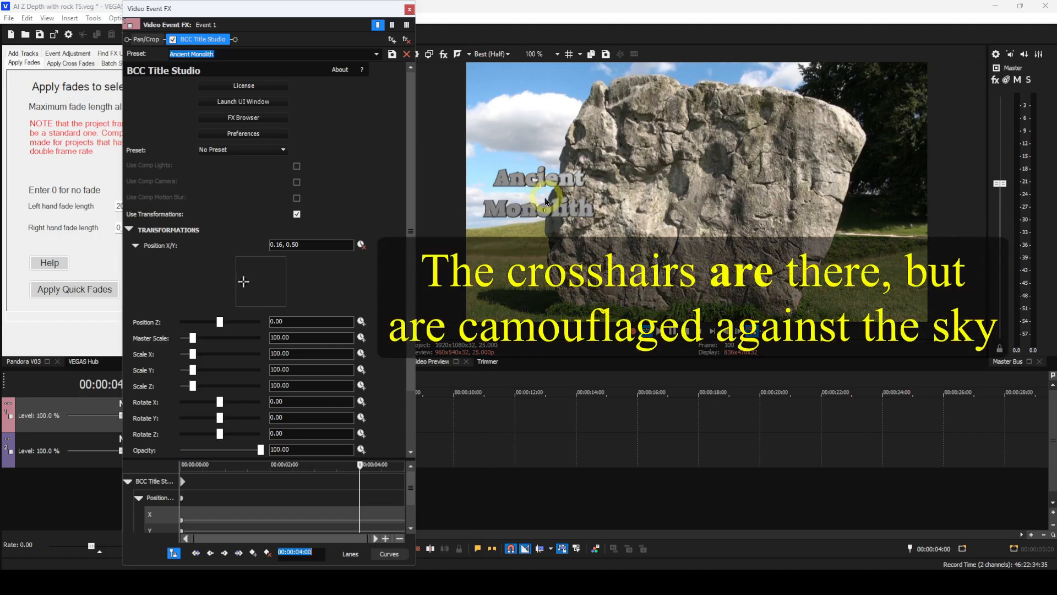
pyautogui.click(247, 286)
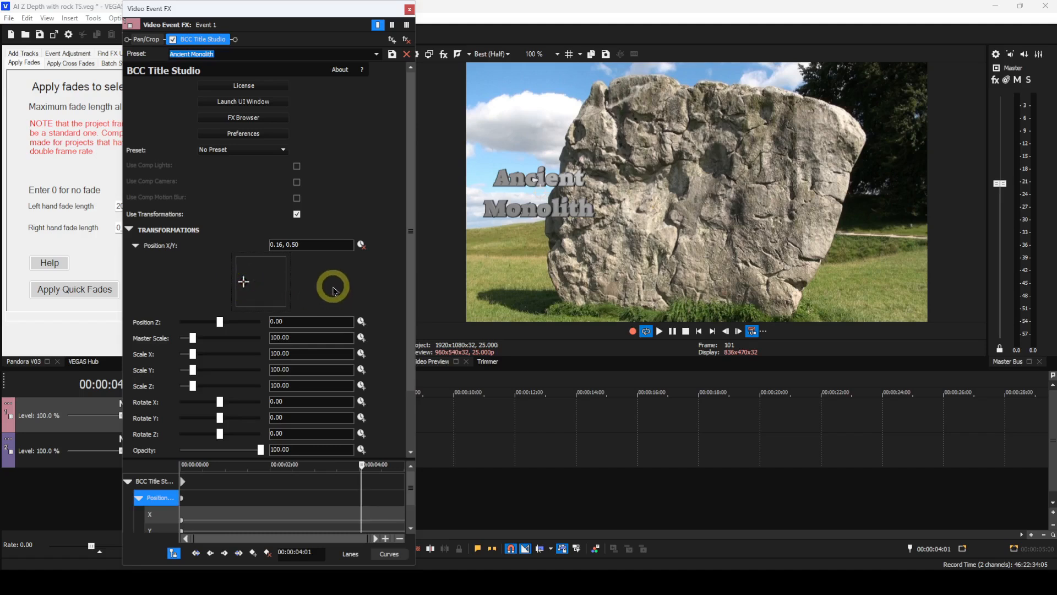
pyautogui.hotkey('ctrl', 'Right')
pyautogui.hotkey('ctrl', 'Right')
pyautogui.hotkey('ctrl', 'Right')
pyautogui.hotkey('ctrl', 'Right')
pyautogui.hotkey('ctrl', 'Right')
pyautogui.hotkey('ctrl', 'Right')
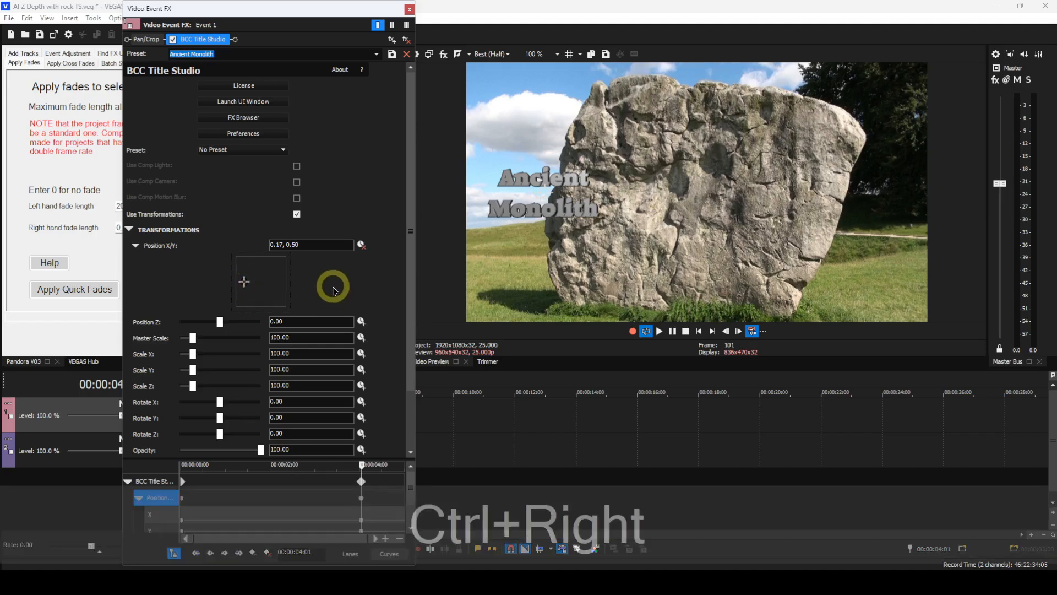
pyautogui.hotkey('ctrl', 'Right')
pyautogui.hotkey('ctrl', 'Right')
pyautogui.hotkey('ctrl', 'Right')
pyautogui.hotkey('ctrl', 'Right')
pyautogui.hotkey('ctrl', 'Right')
pyautogui.hotkey('ctrl', 'Right')
pyautogui.hotkey('ctrl', 'Right')
pyautogui.hotkey('ctrl', 'Right')
pyautogui.hotkey('ctrl', 'Right')
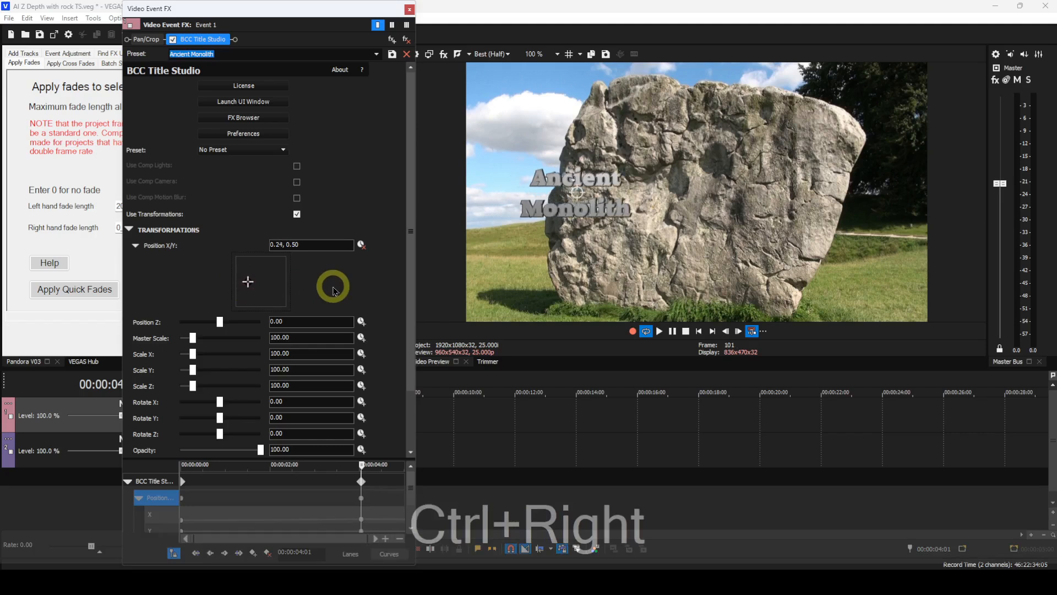
pyautogui.hotkey('ctrl', 'Right')
pyautogui.hotkey('ctrl', 'Right')
pyautogui.hotkey('ctrl', 'Right')
pyautogui.hotkey('ctrl', 'Right')
pyautogui.hotkey('ctrl', 'Right')
pyautogui.hotkey('ctrl', 'Right')
pyautogui.hotkey('ctrl', 'Right')
pyautogui.hotkey('ctrl', 'Right')
pyautogui.hotkey('ctrl', 'Right')
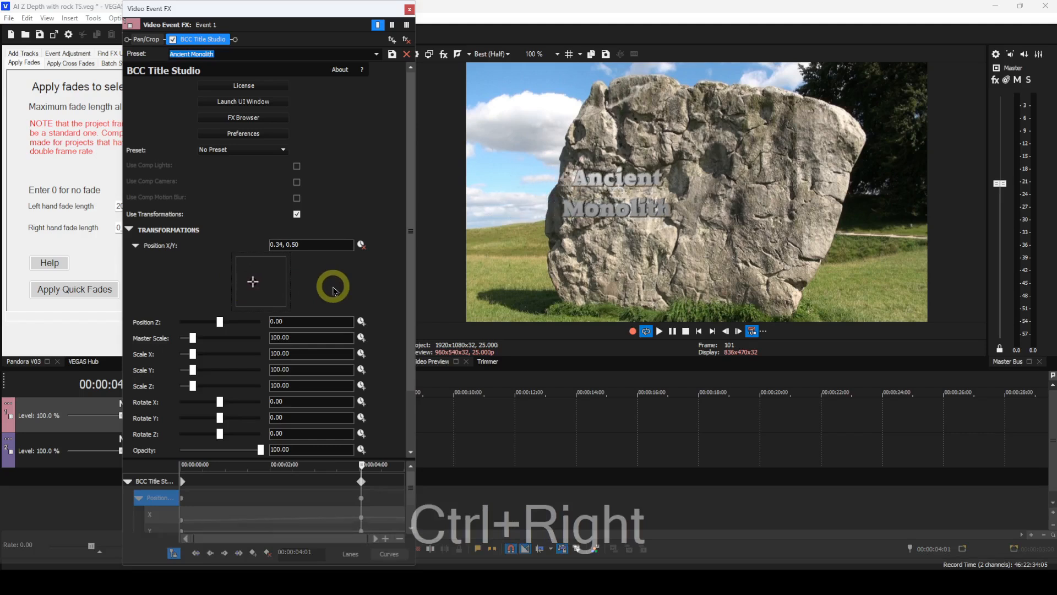
pyautogui.hotkey('ctrl', 'Right')
pyautogui.hotkey('ctrl', 'Right')
pyautogui.hotkey('ctrl', 'Right')
pyautogui.hotkey('ctrl', 'Right')
pyautogui.hotkey('ctrl', 'Right')
pyautogui.hotkey('ctrl', 'Right')
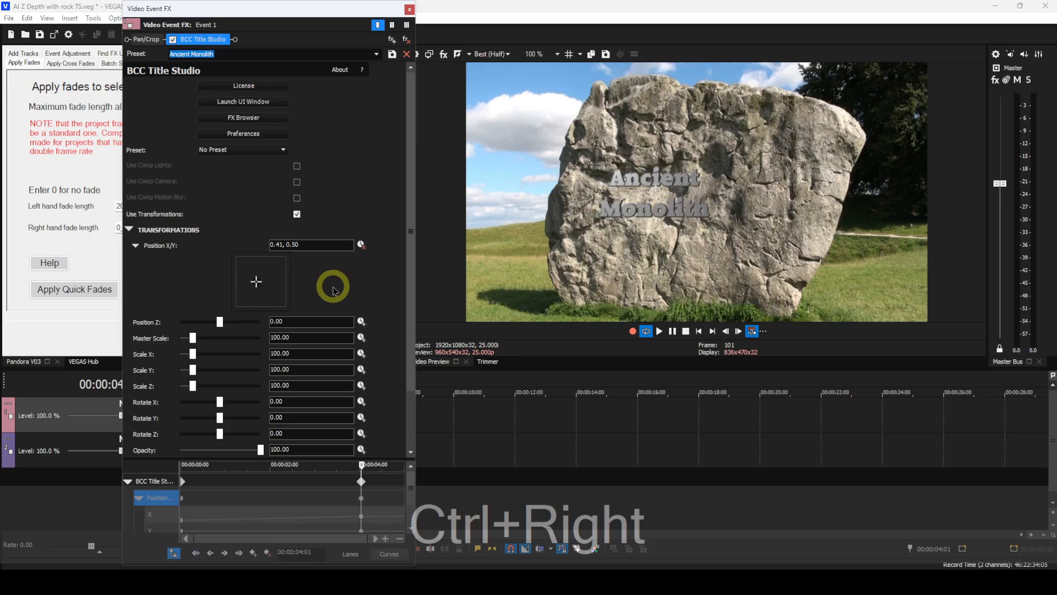
pyautogui.hotkey('ctrl', 'Right')
pyautogui.hotkey('ctrl', 'Right')
pyautogui.hotkey('ctrl', 'Right')
pyautogui.hotkey('ctrl', 'Right')
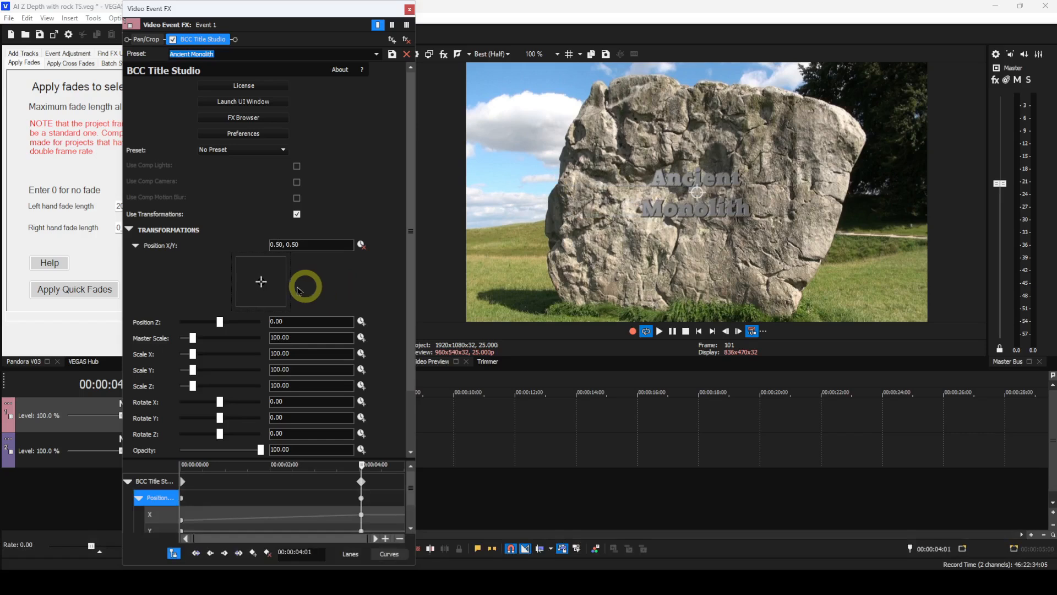
pyautogui.click(136, 248)
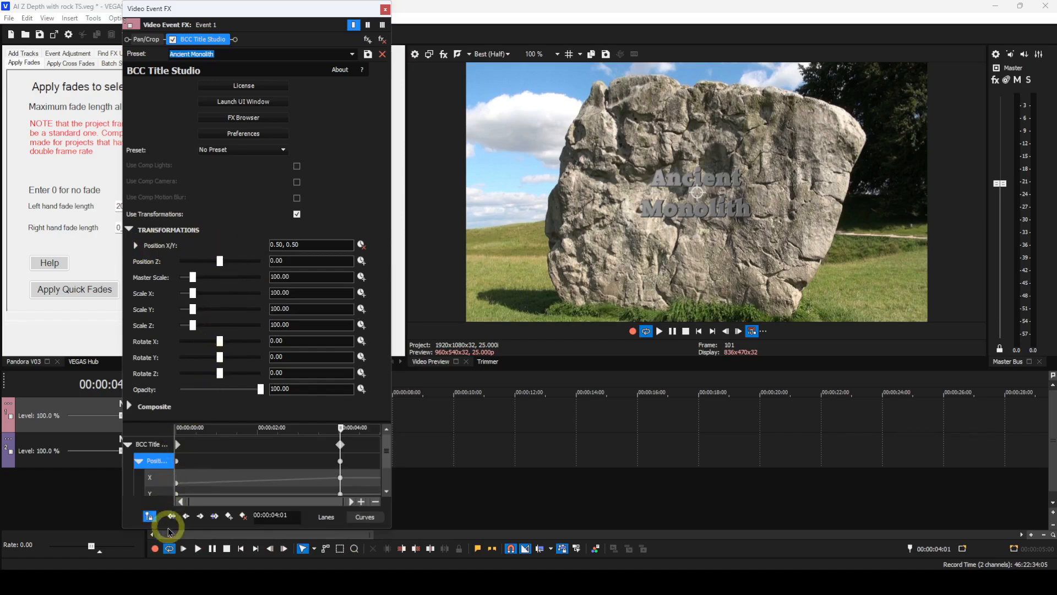
# Play back the title's movement across the rock from the start and stop it
pyautogui.click(241, 549)
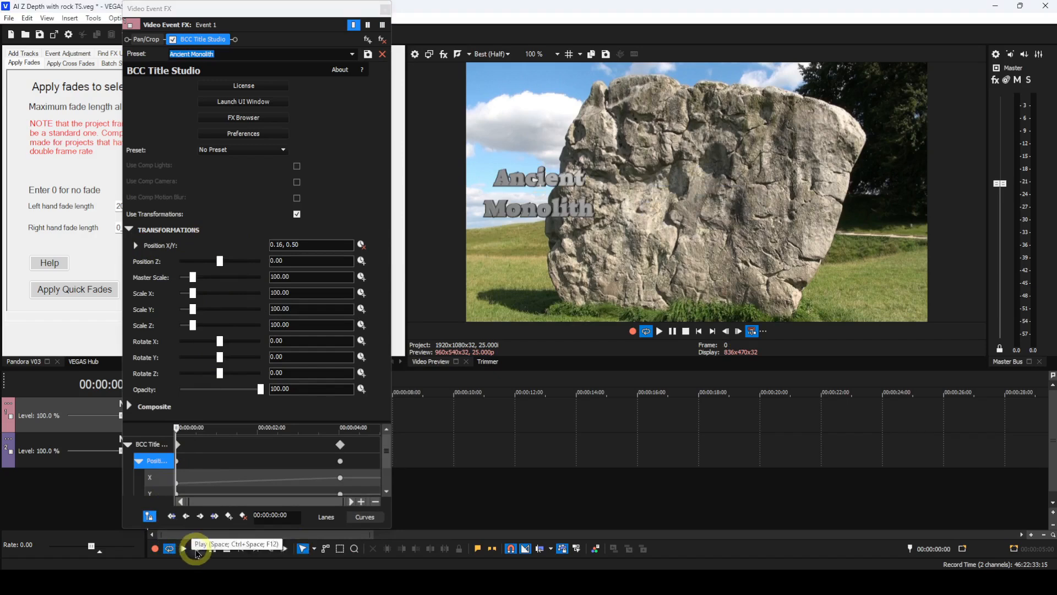
pyautogui.click(198, 549)
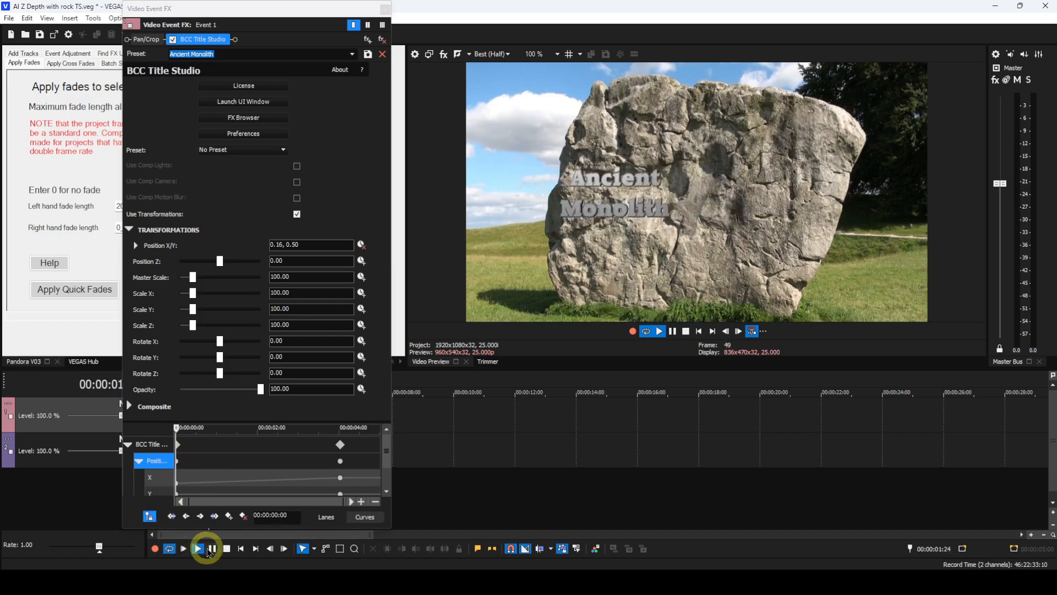
pyautogui.click(226, 549)
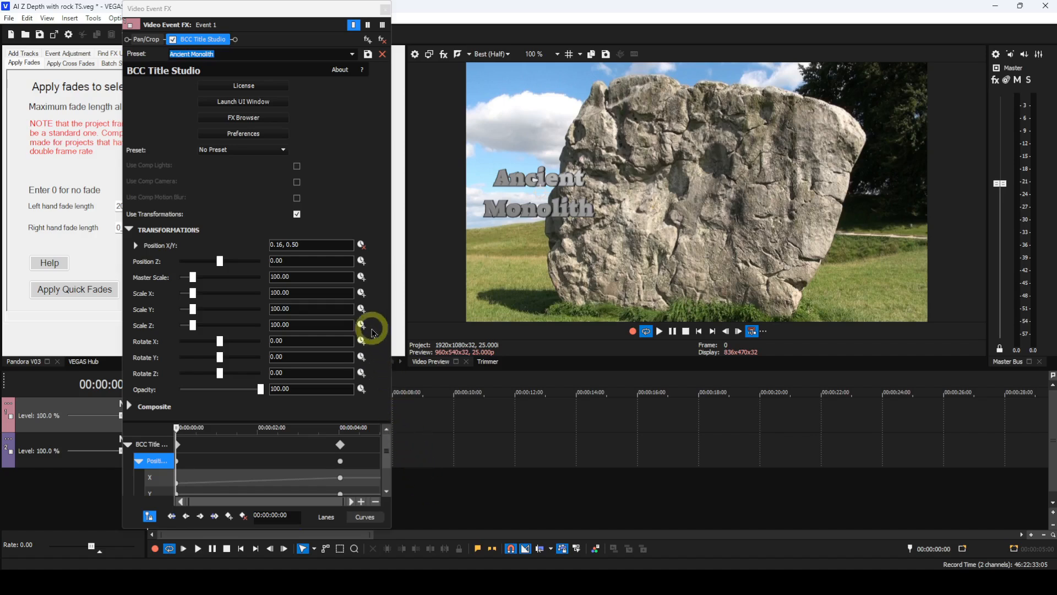
# Turn on animation for the title's Master Scale and set it to 150 at the second position keyframe
pyautogui.click(361, 277)
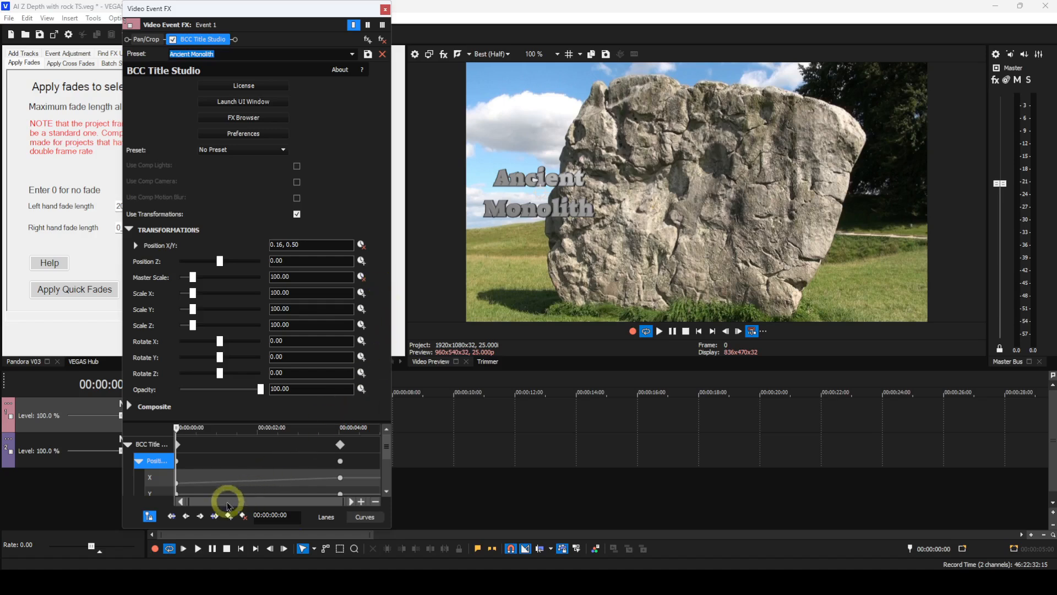
pyautogui.click(201, 516)
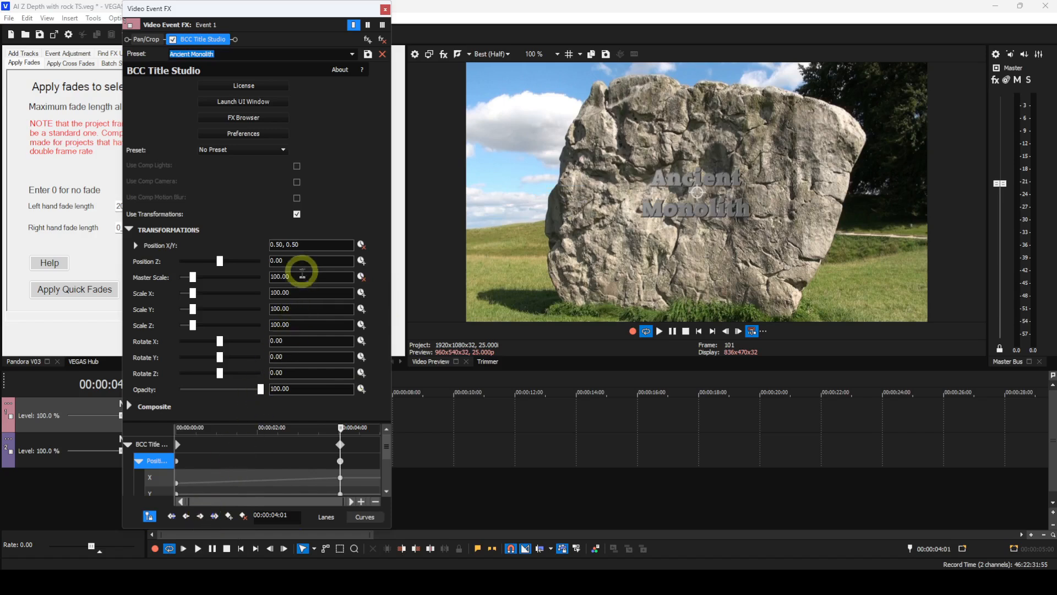
pyautogui.click(303, 275)
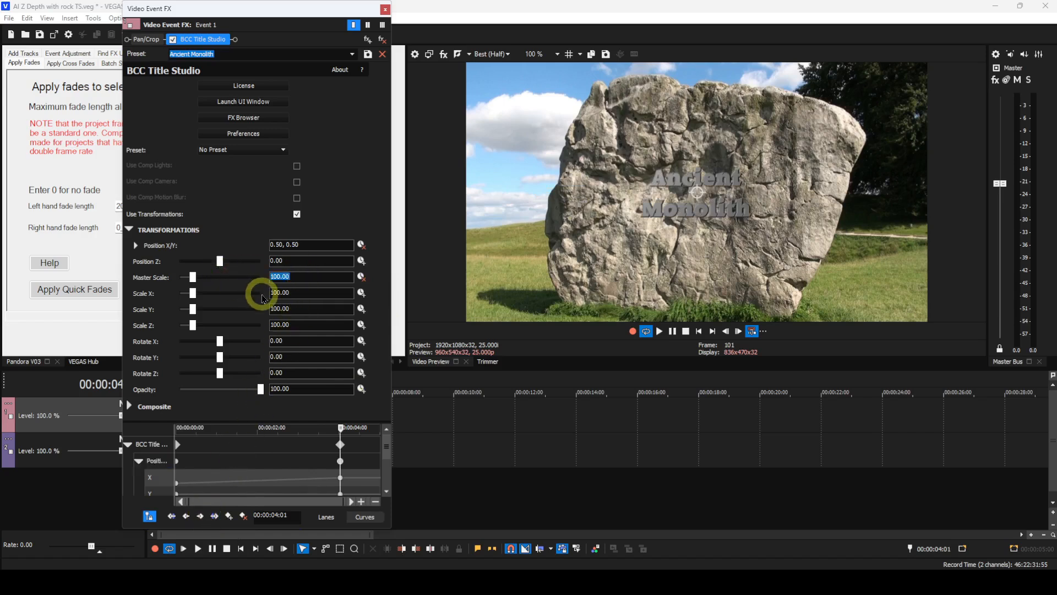
pyautogui.write('15')
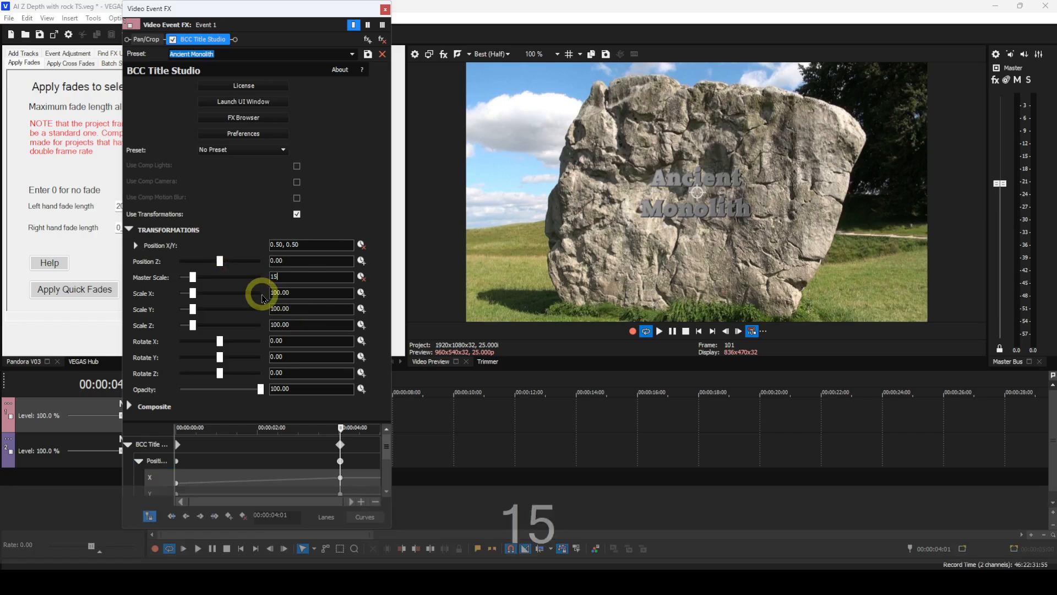
pyautogui.write('0')
pyautogui.press('Return')
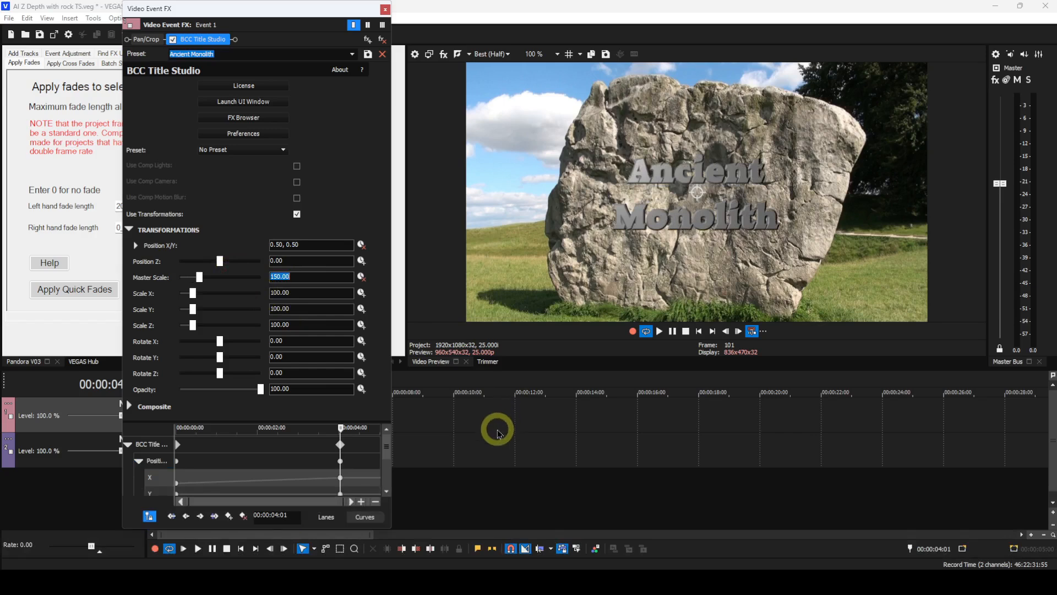
# Play back the title's movement and scaling from the start and stop it
pyautogui.click(241, 550)
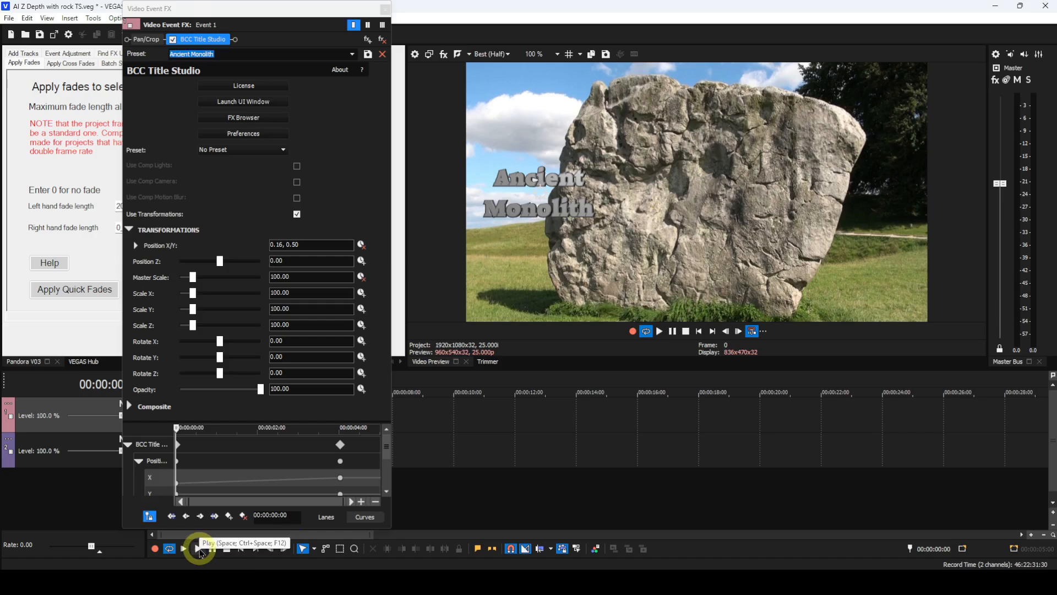
pyautogui.click(198, 549)
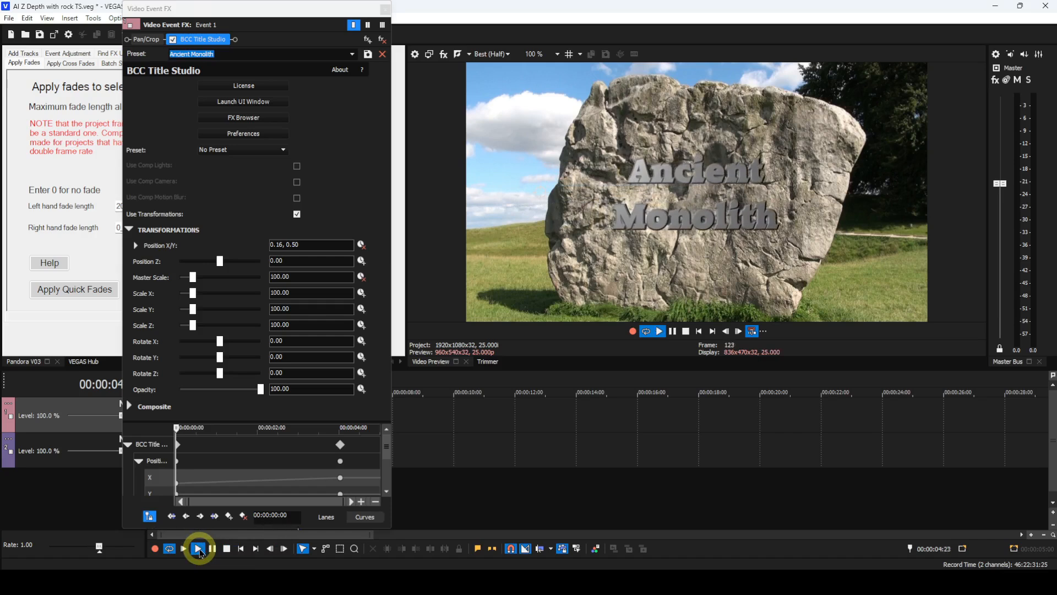
pyautogui.click(227, 549)
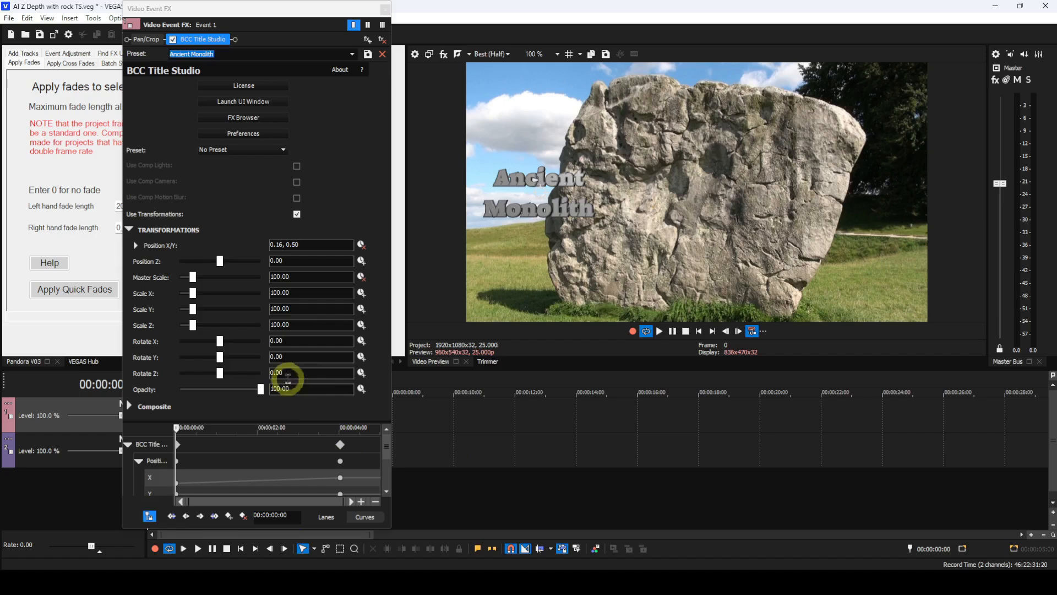
# Set the title's Rotate Y to -30 at the start and turn on animation for that parameter
pyautogui.click(287, 356)
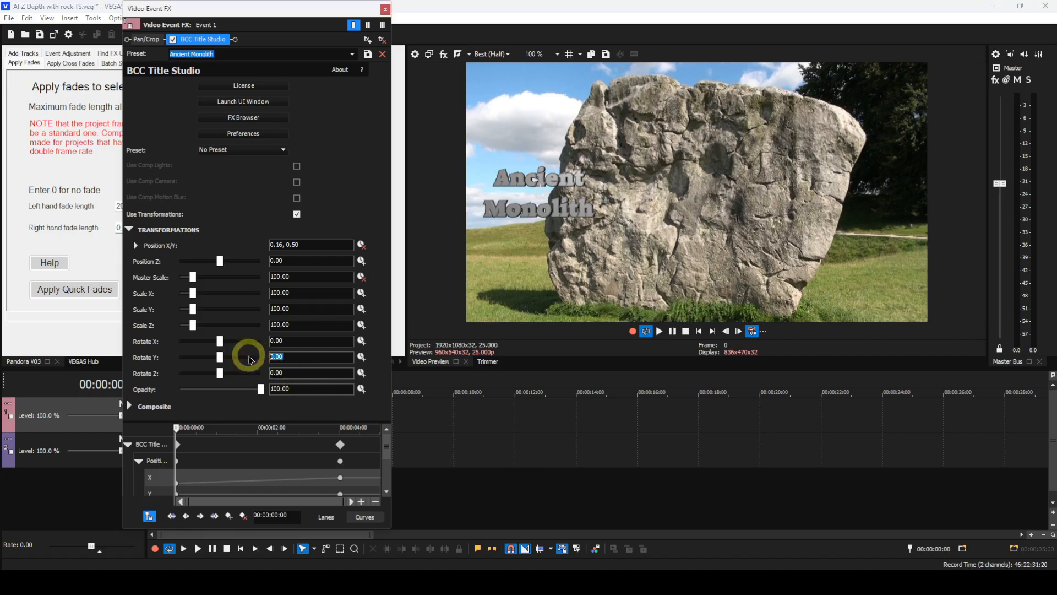
pyautogui.write('-30')
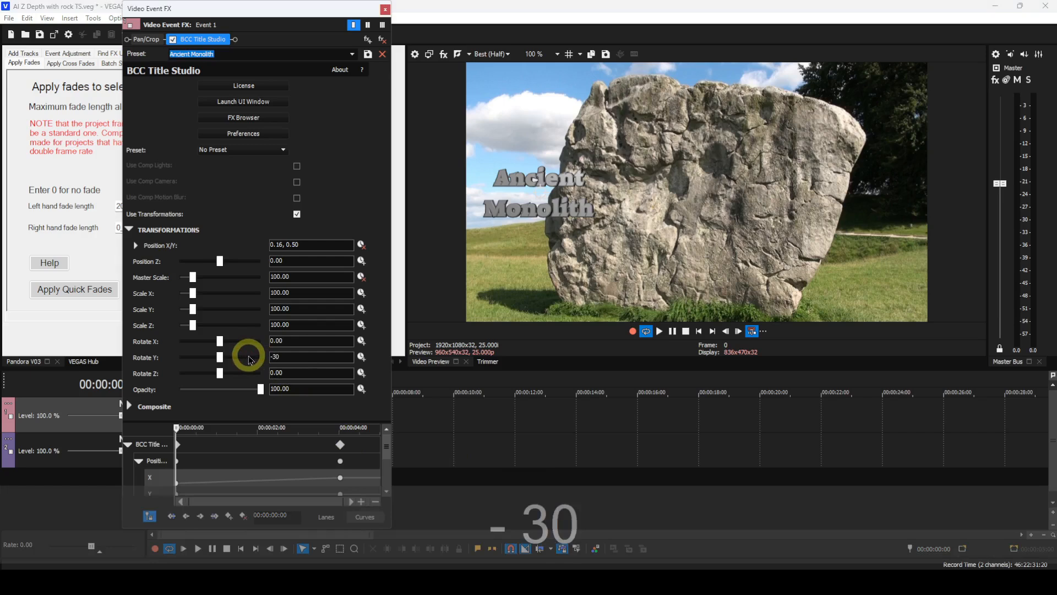
pyautogui.press('Return')
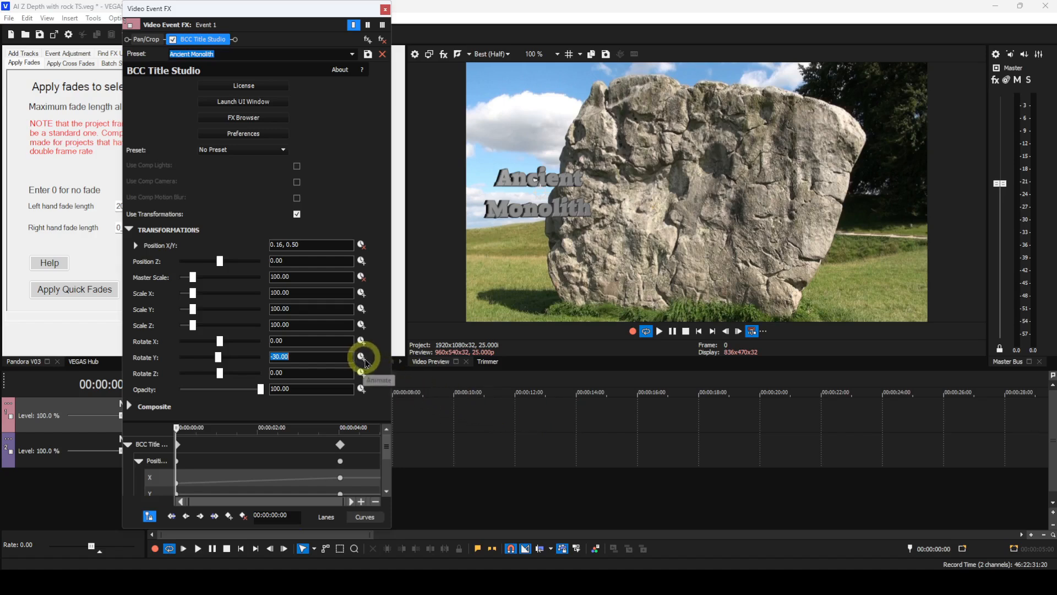
pyautogui.click(362, 357)
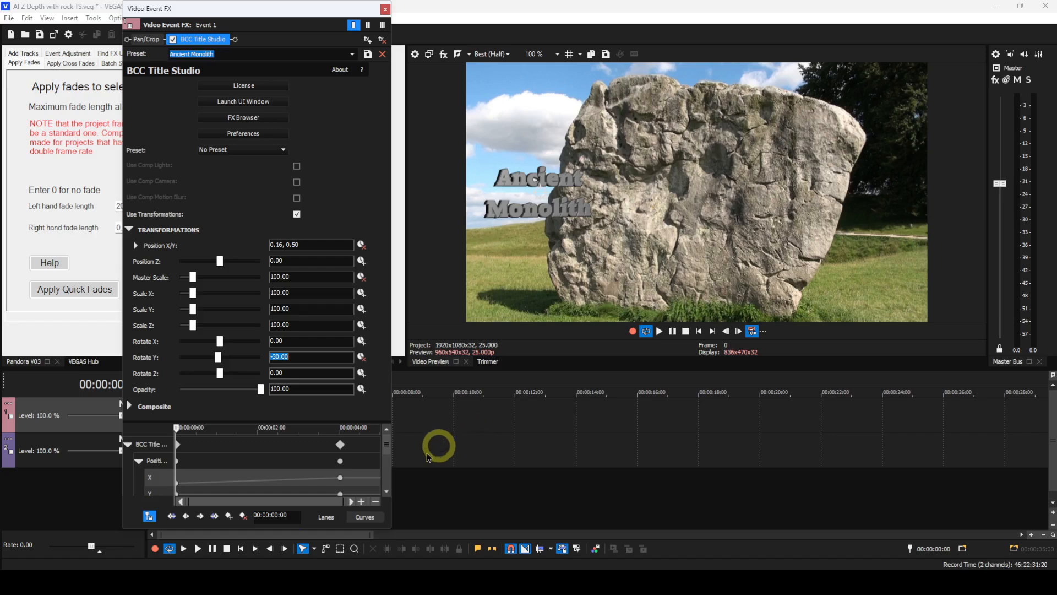
# Add a Rotate Y keyframe at 00:00:03:00 that holds the -30 rotation
pyautogui.click(282, 515)
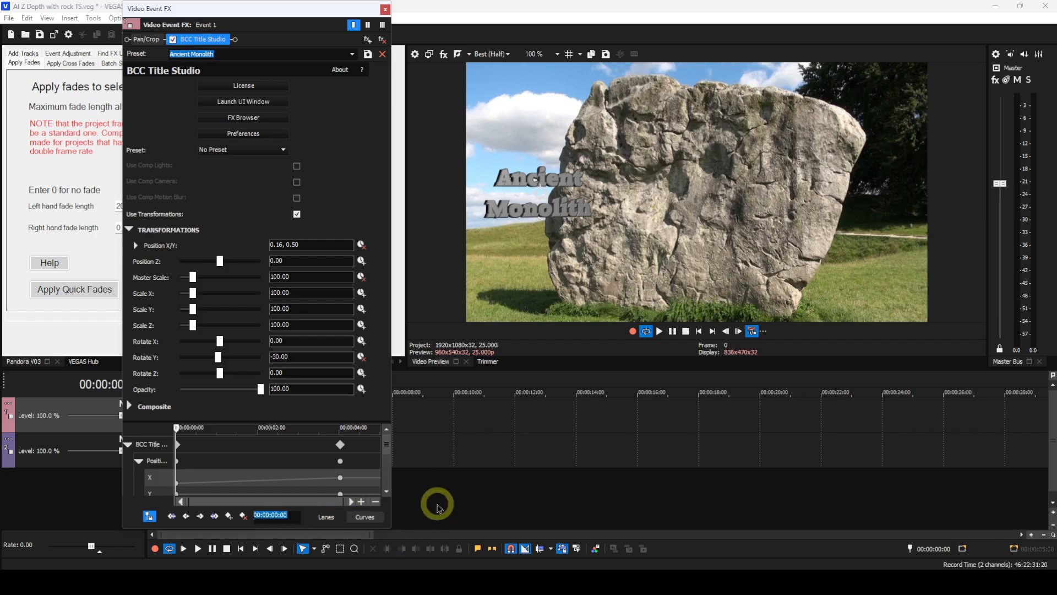
pyautogui.write('0300')
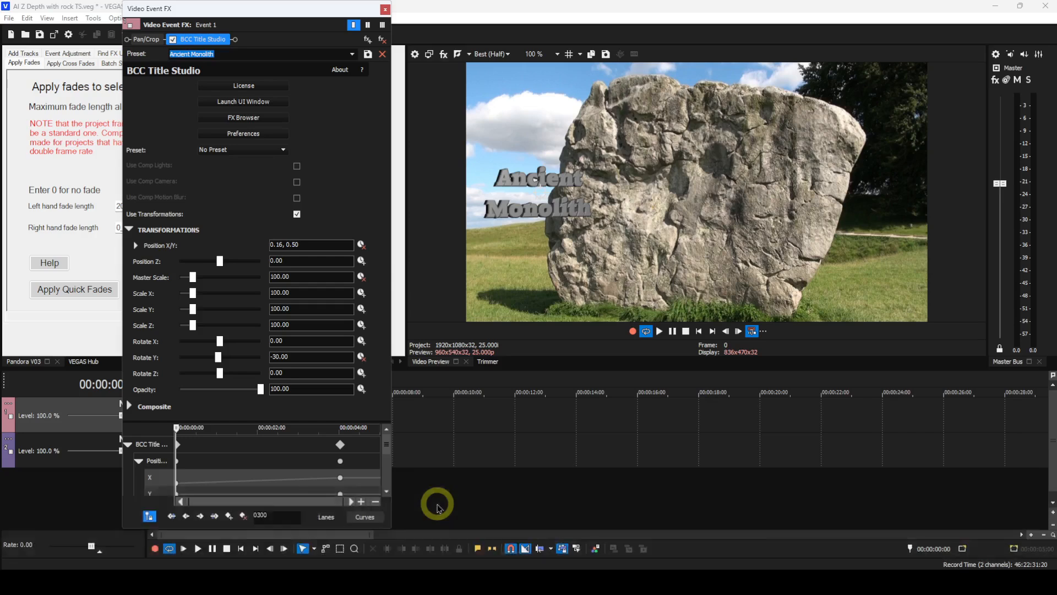
pyautogui.press('Return')
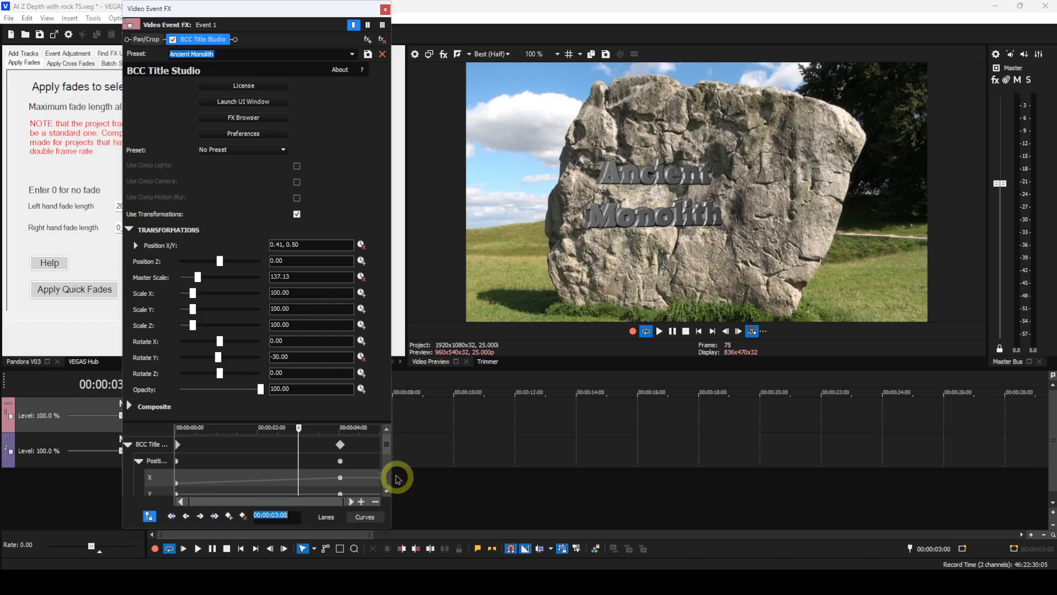
pyautogui.moveTo(387, 449); pyautogui.dragTo(385, 479)
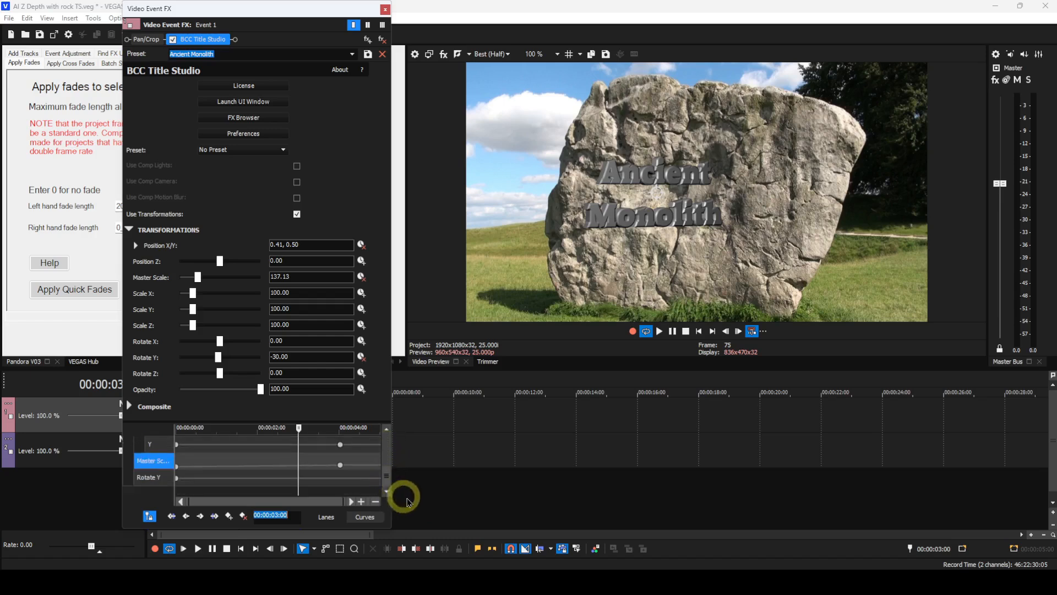
pyautogui.click(151, 478)
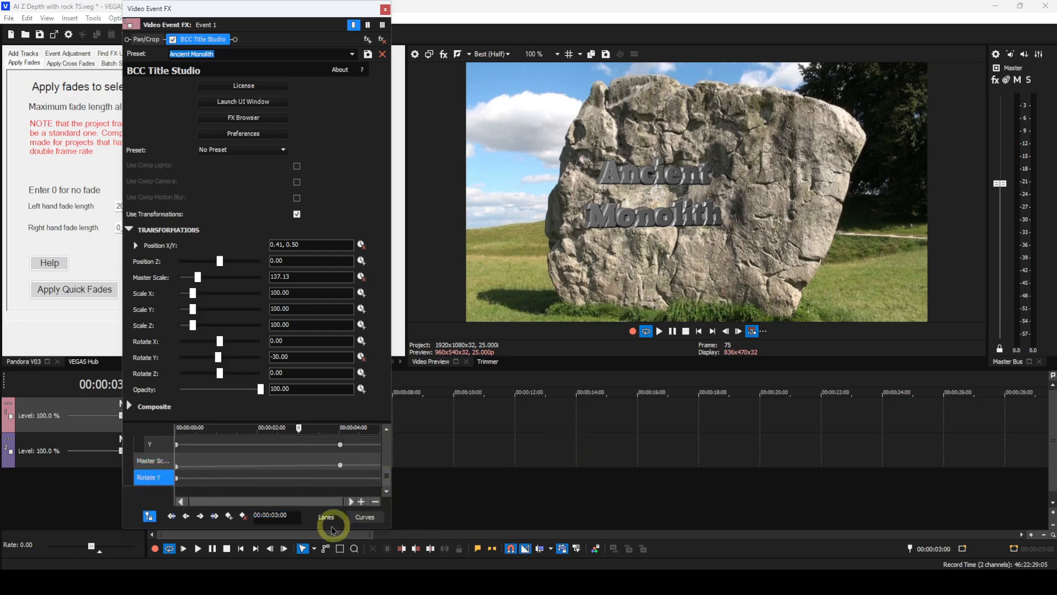
pyautogui.click(229, 517)
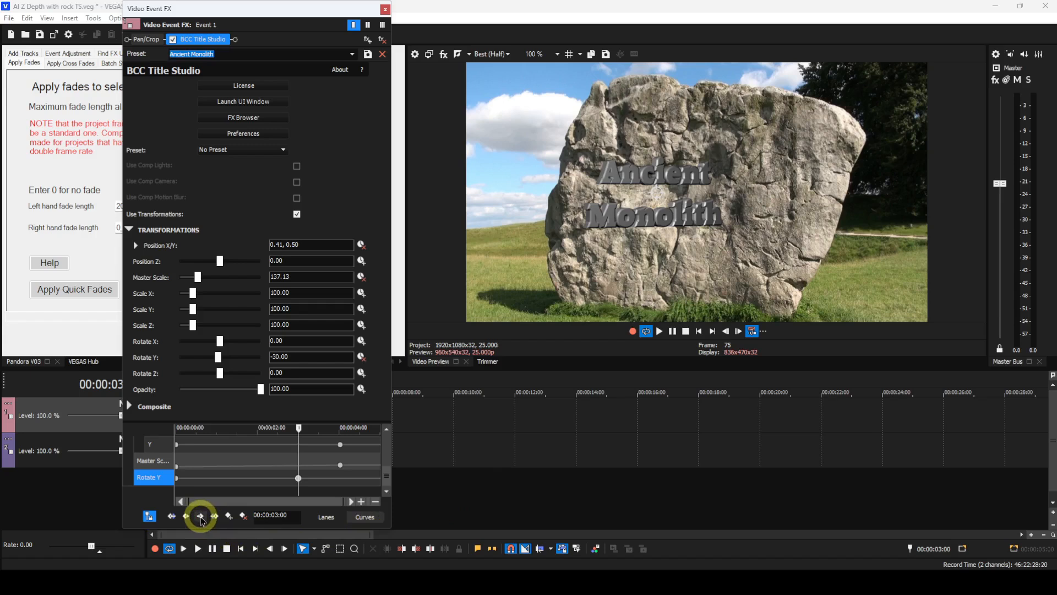
# Set Rotate Y to 0 at 00:00:04:01, in line with the last Master Scale keyframe
pyautogui.click(153, 462)
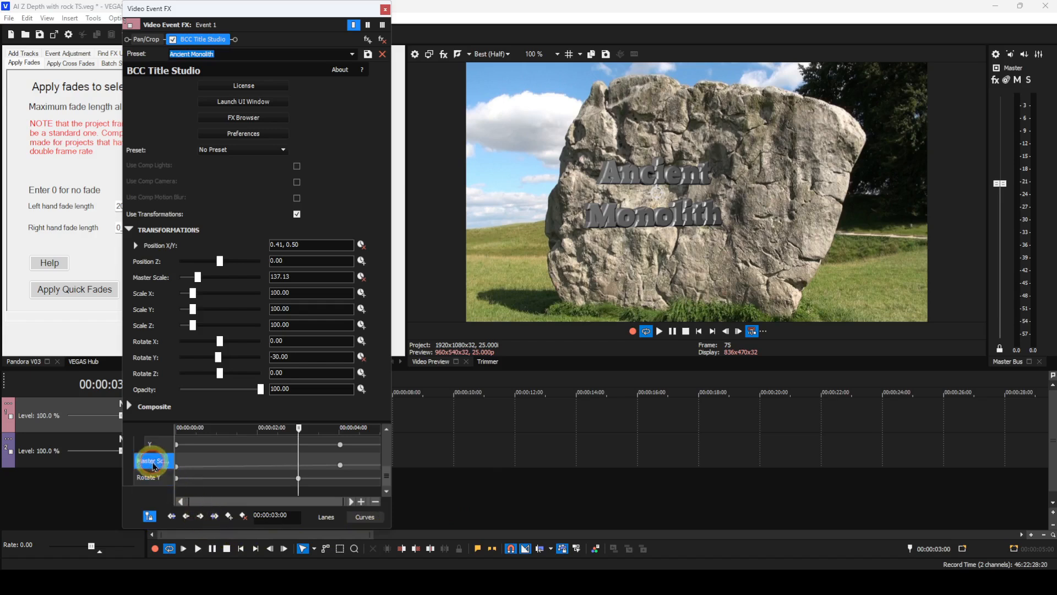
pyautogui.click(201, 516)
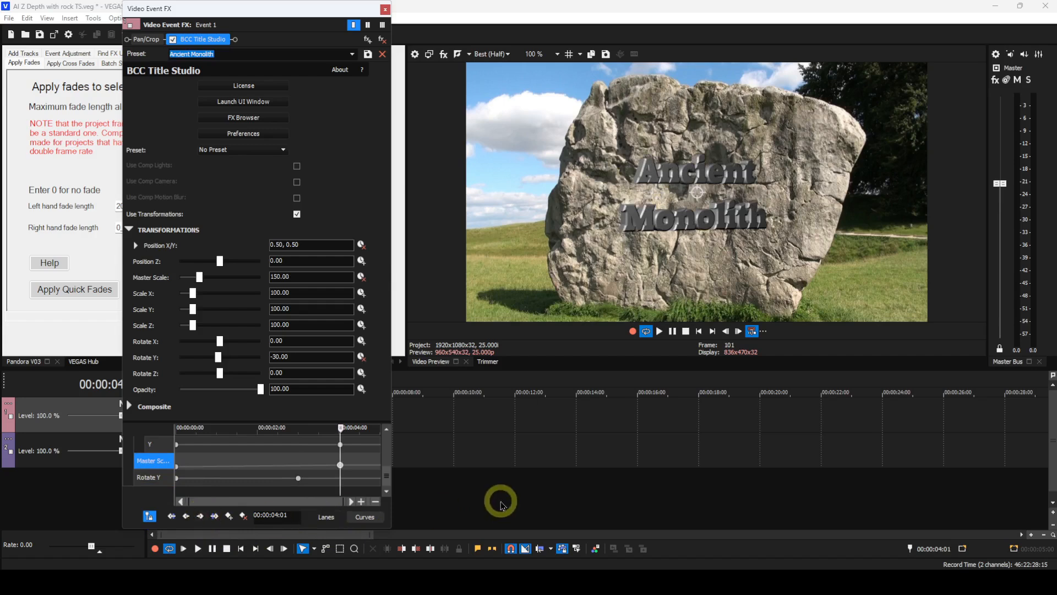
pyautogui.click(154, 486)
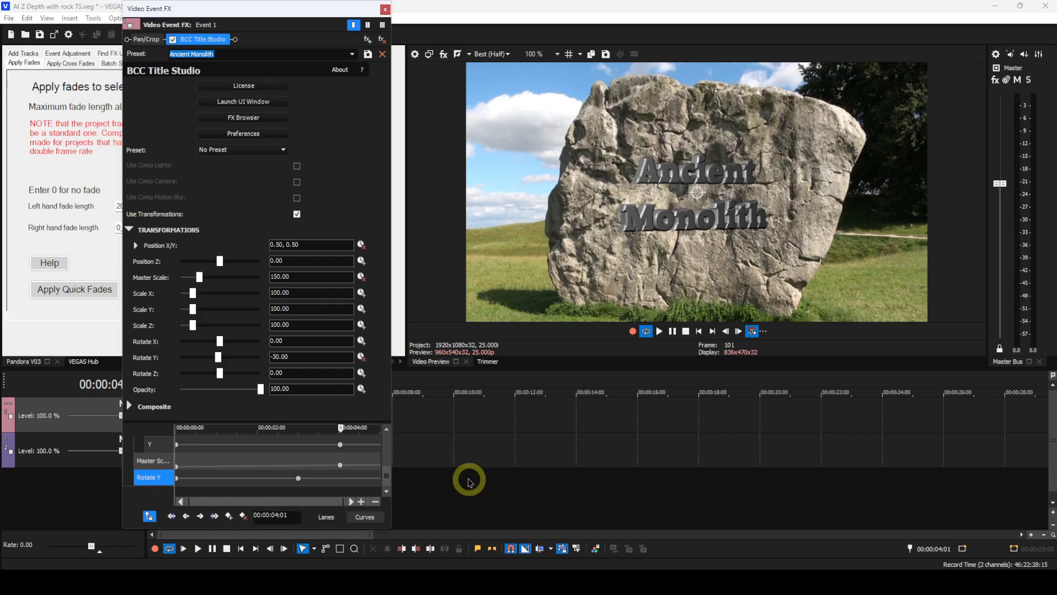
pyautogui.moveTo(299, 356); pyautogui.dragTo(264, 364)
pyautogui.write('0')
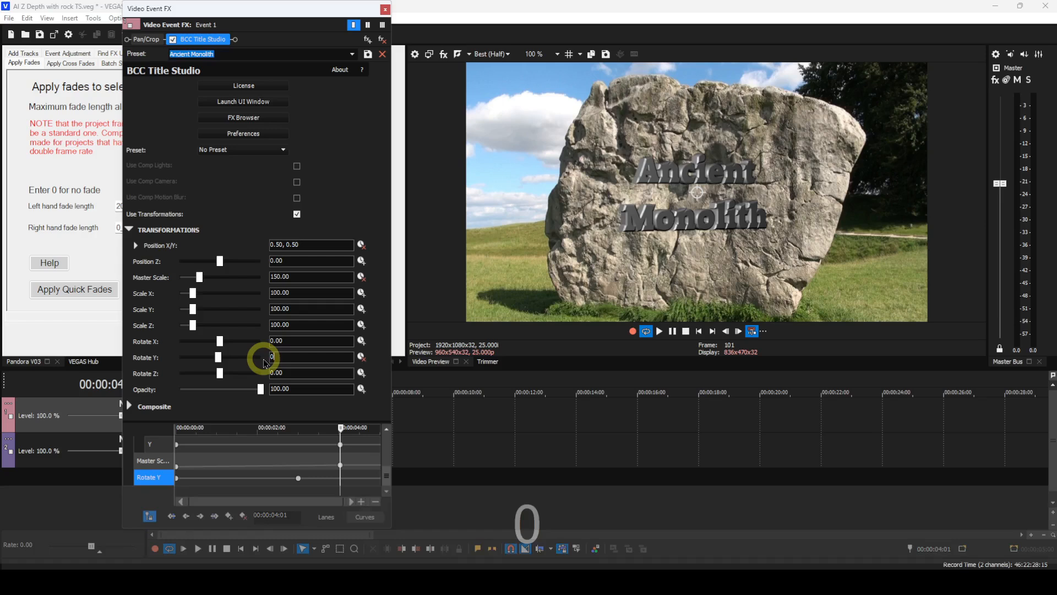
pyautogui.press('Return')
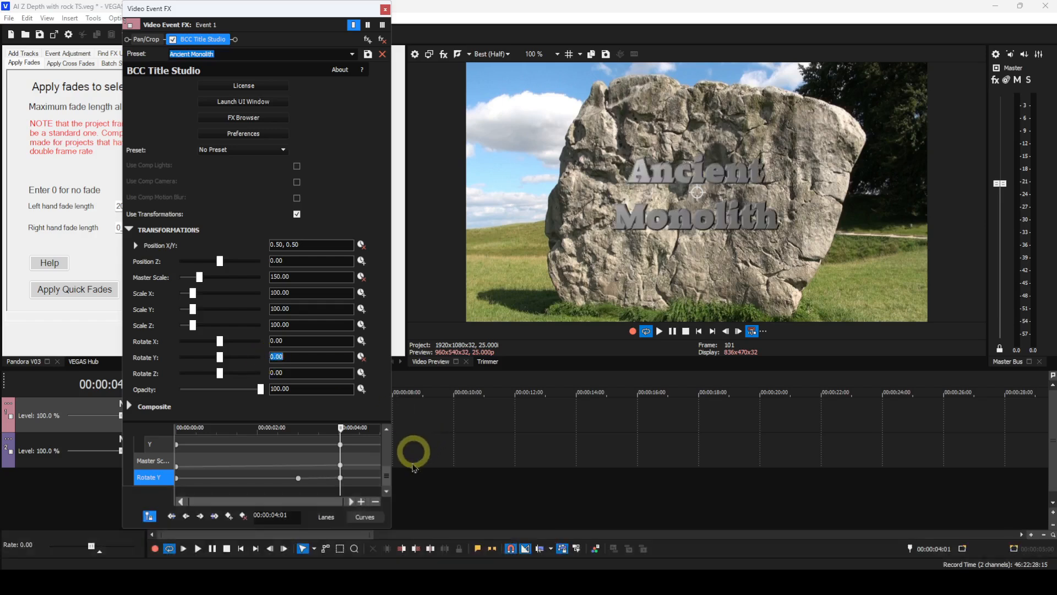
# Play back the title's animation with its Y rotation from the start and stop it
pyautogui.click(241, 549)
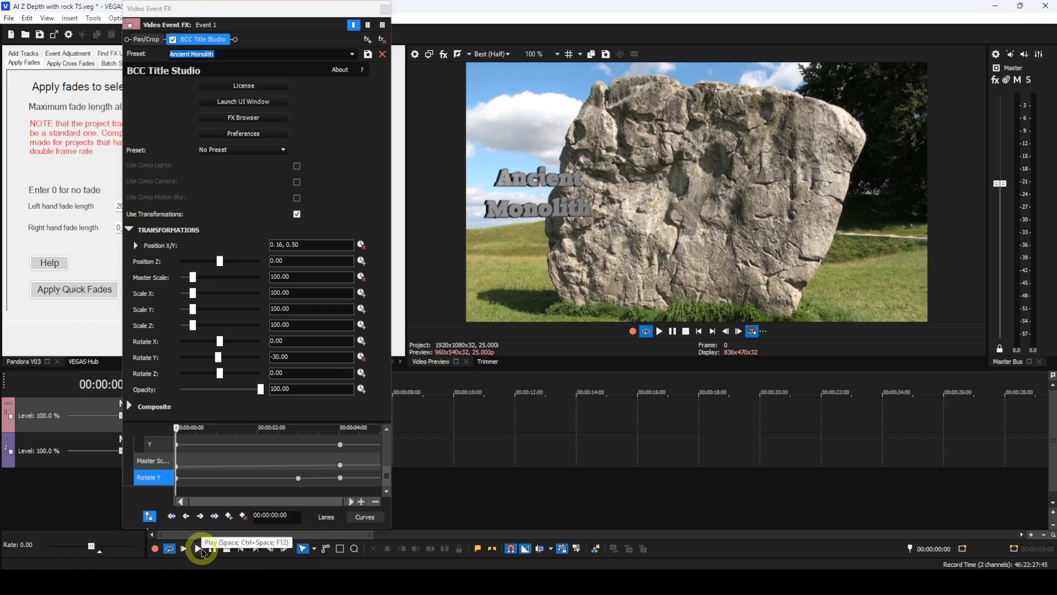
pyautogui.click(197, 549)
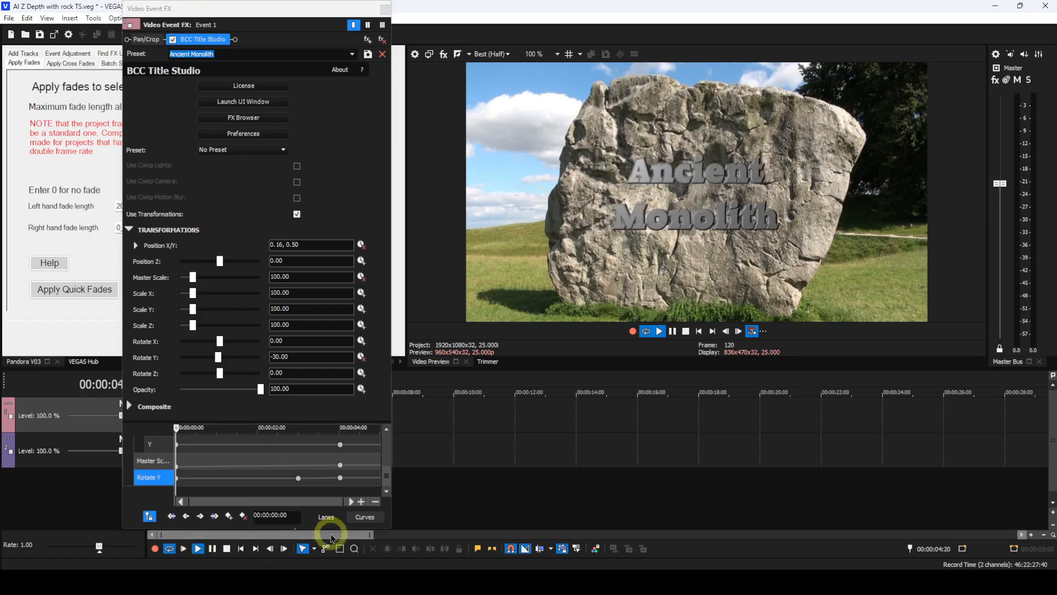
pyautogui.click(228, 548)
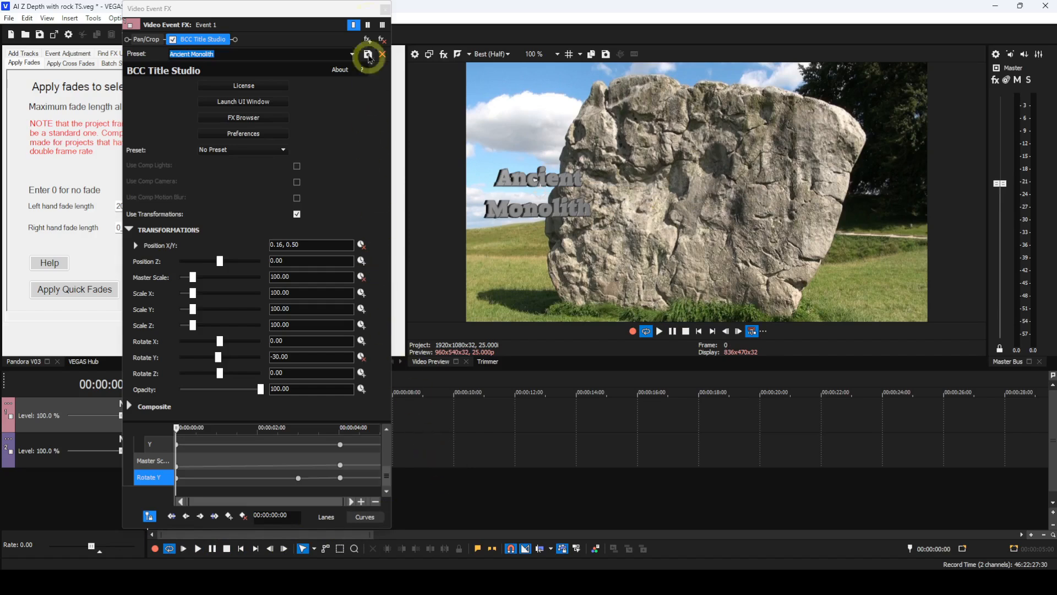
# Close the title's effect settings, then give the title track the custom AI Z-Depth composite mode with Invert turned off
pyautogui.click(385, 10)
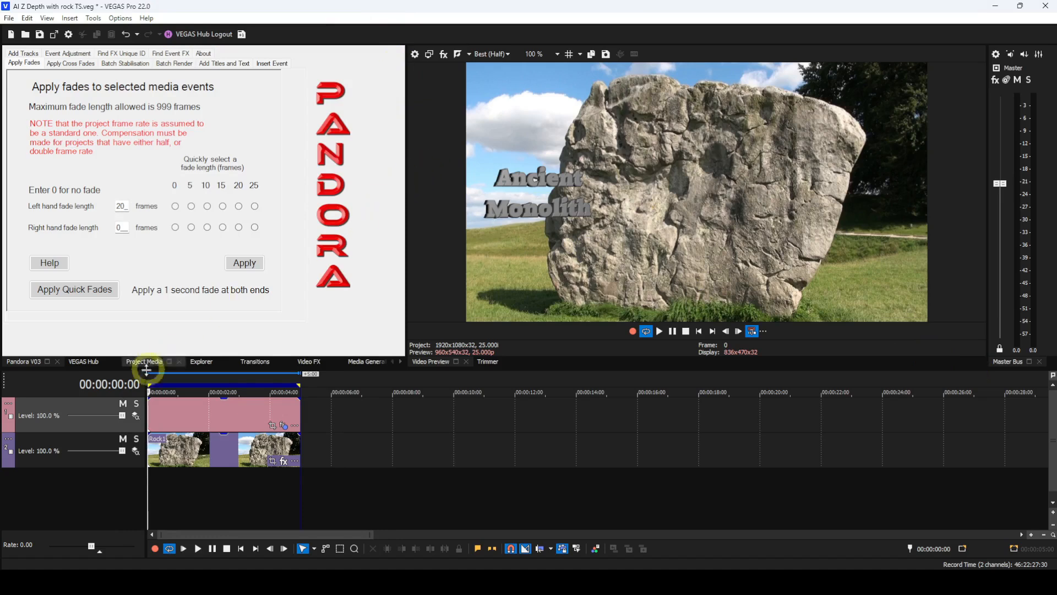
pyautogui.click(135, 419)
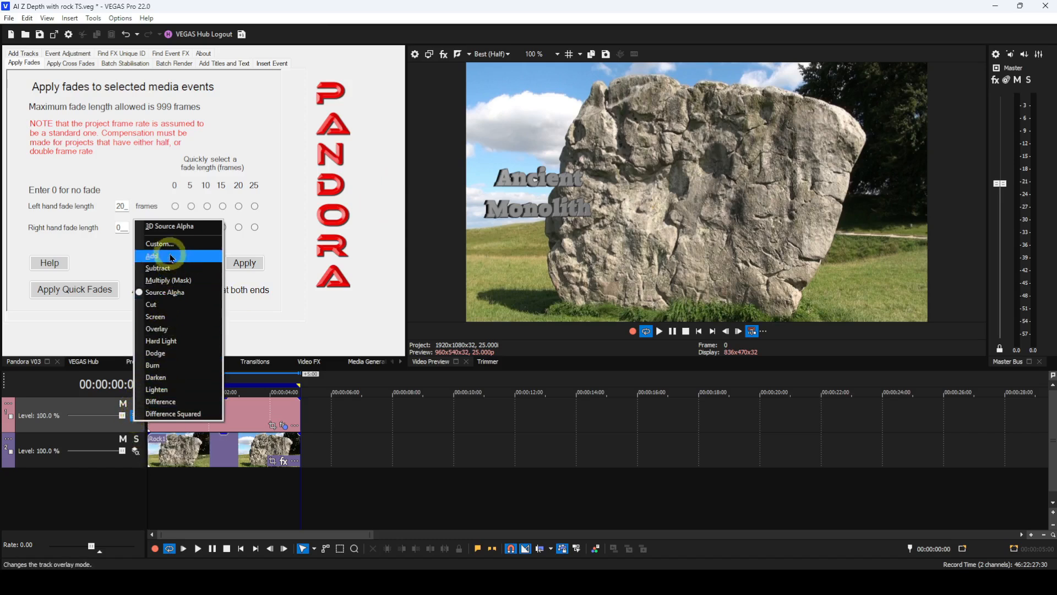
pyautogui.click(149, 243)
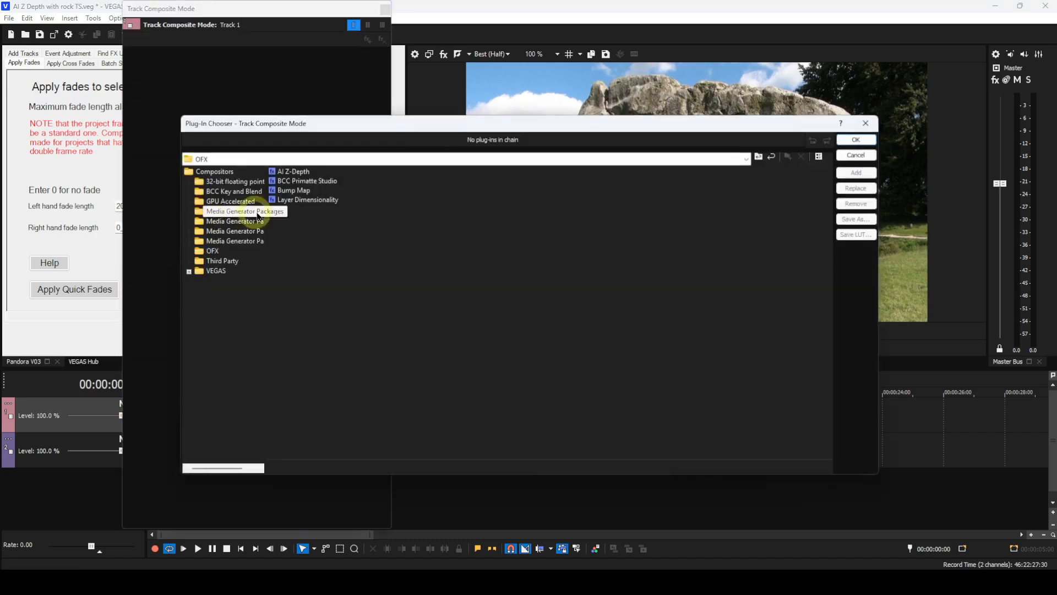
pyautogui.click(297, 172)
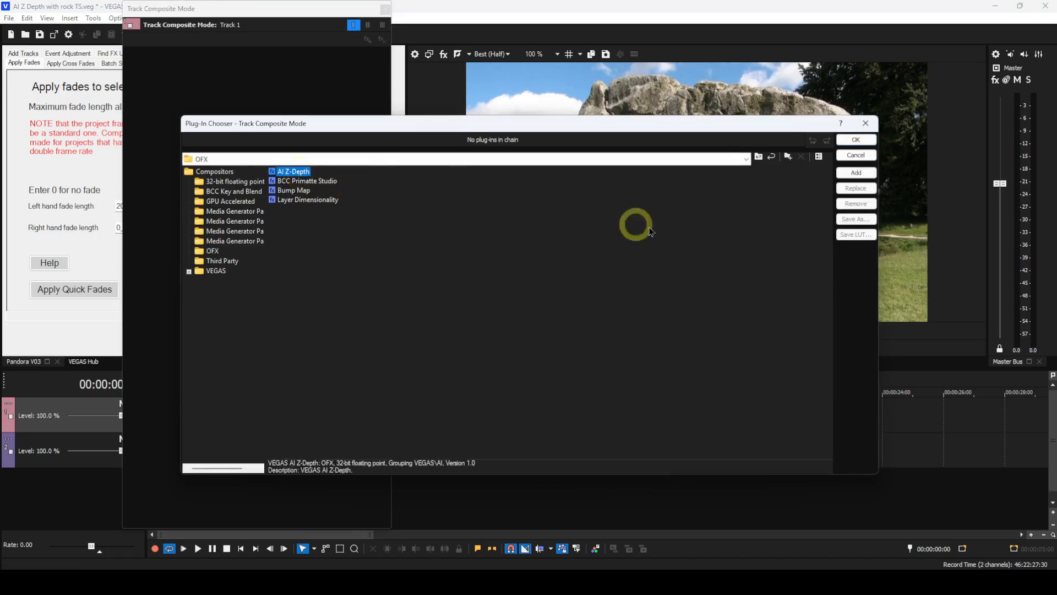
pyautogui.click(856, 173)
pyautogui.click(855, 140)
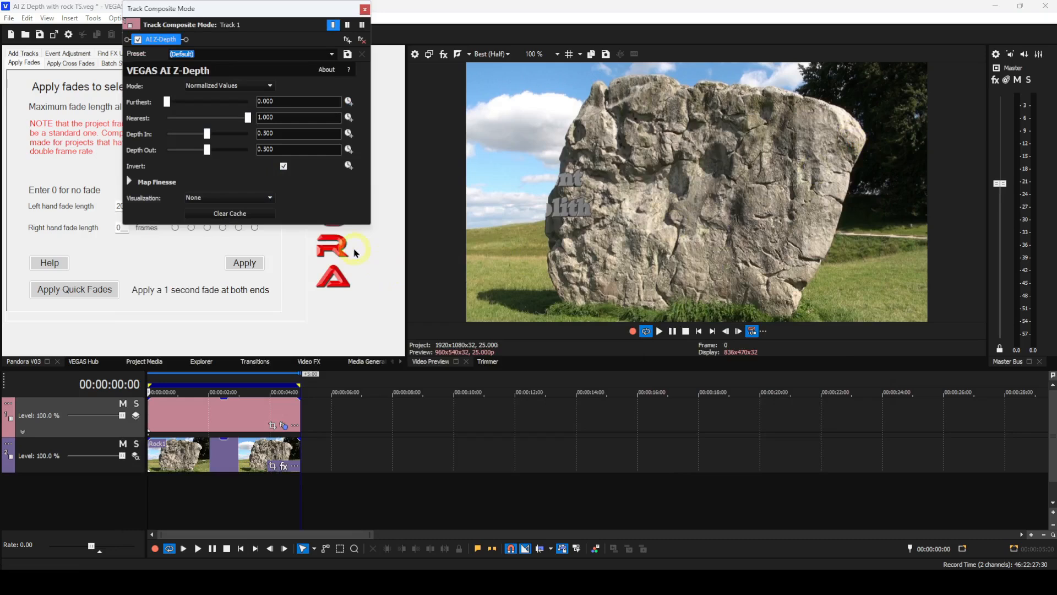
pyautogui.click(284, 168)
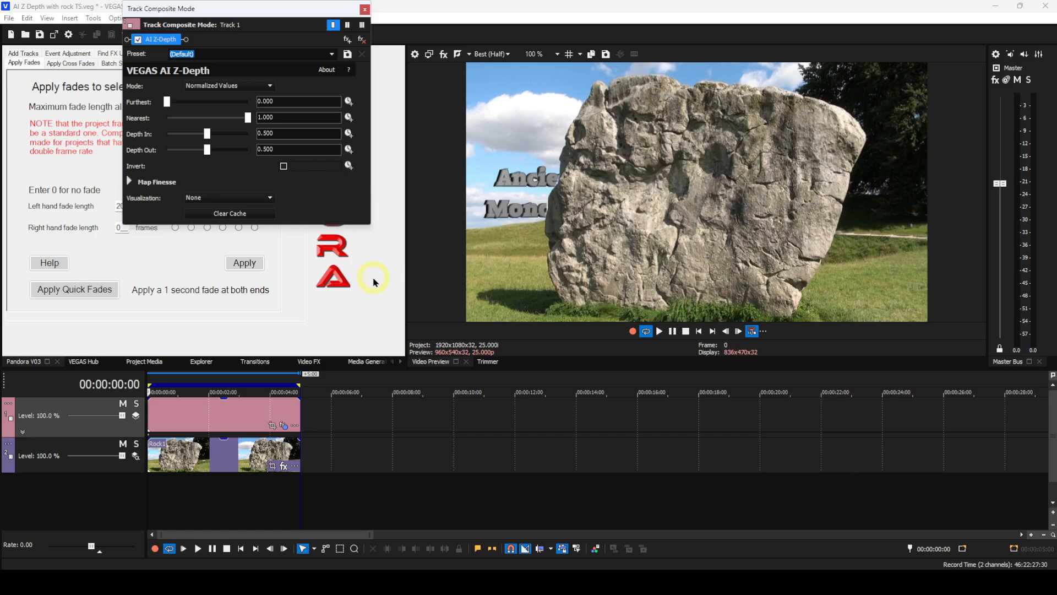
# Turn on animation for the Z-Depth Nearest parameter and add a keyframe at 00:00:02:00 with its value kept at 1.000
pyautogui.click(349, 117)
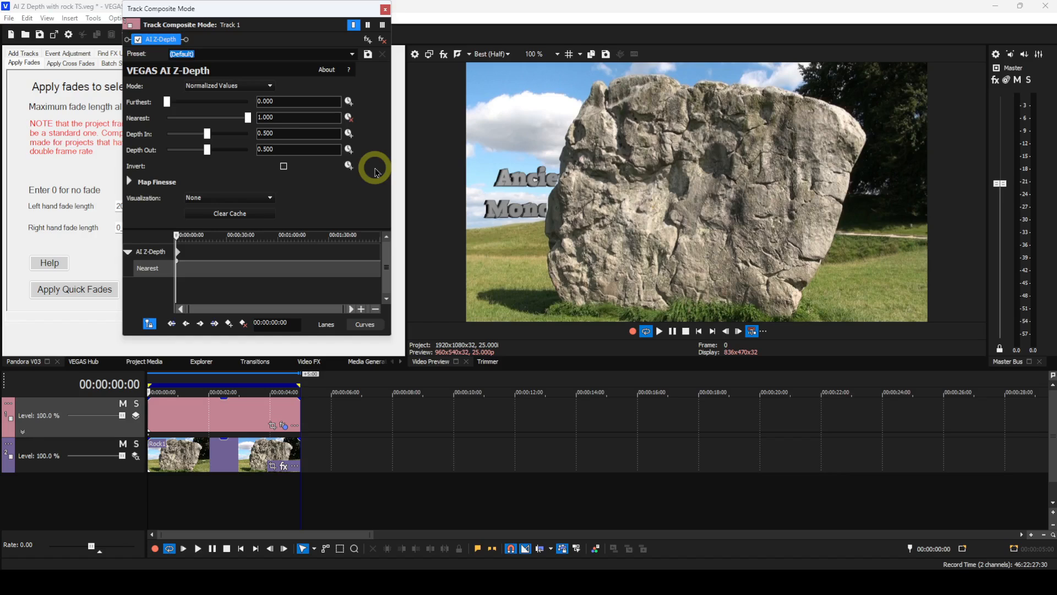
pyautogui.click(276, 322)
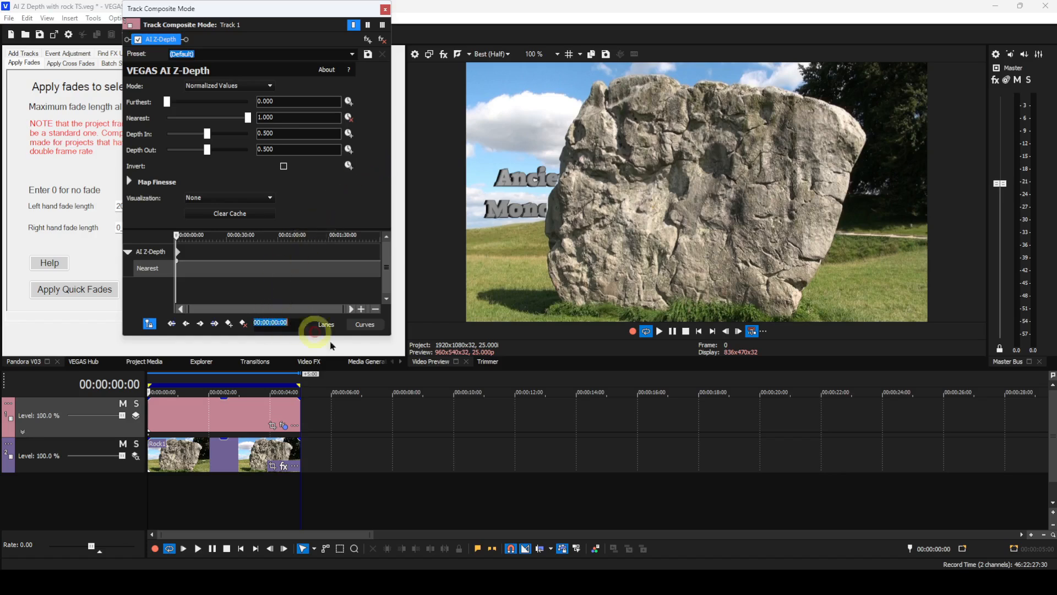
pyautogui.write('02')
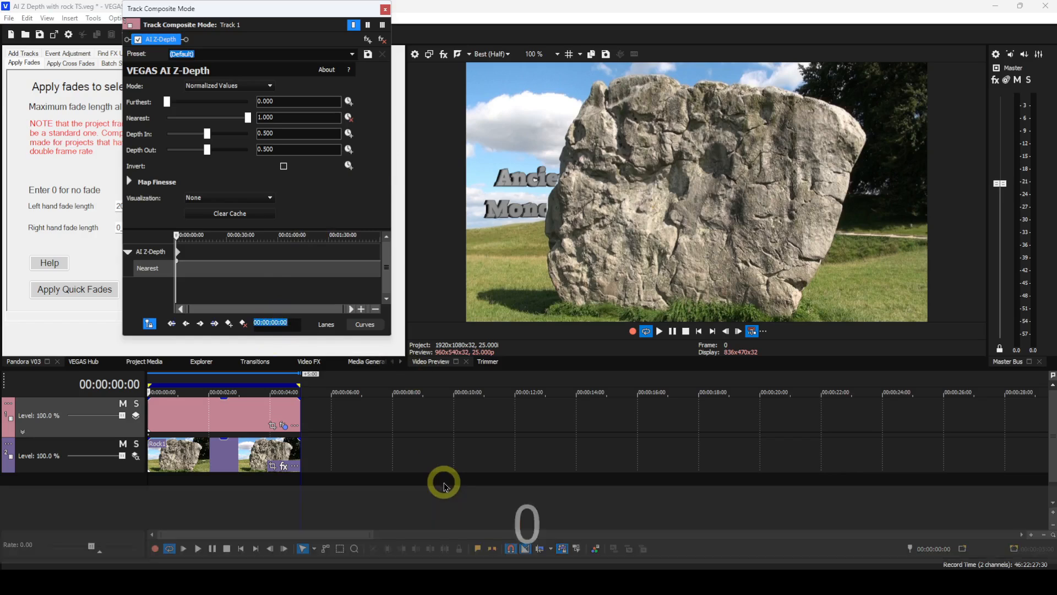
pyautogui.write('00')
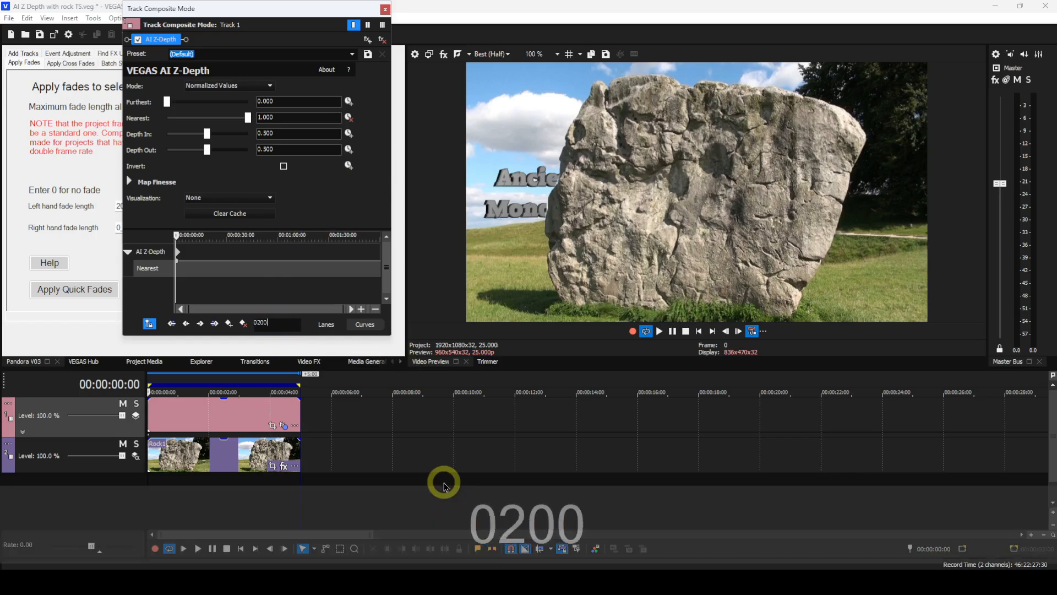
pyautogui.press('Return')
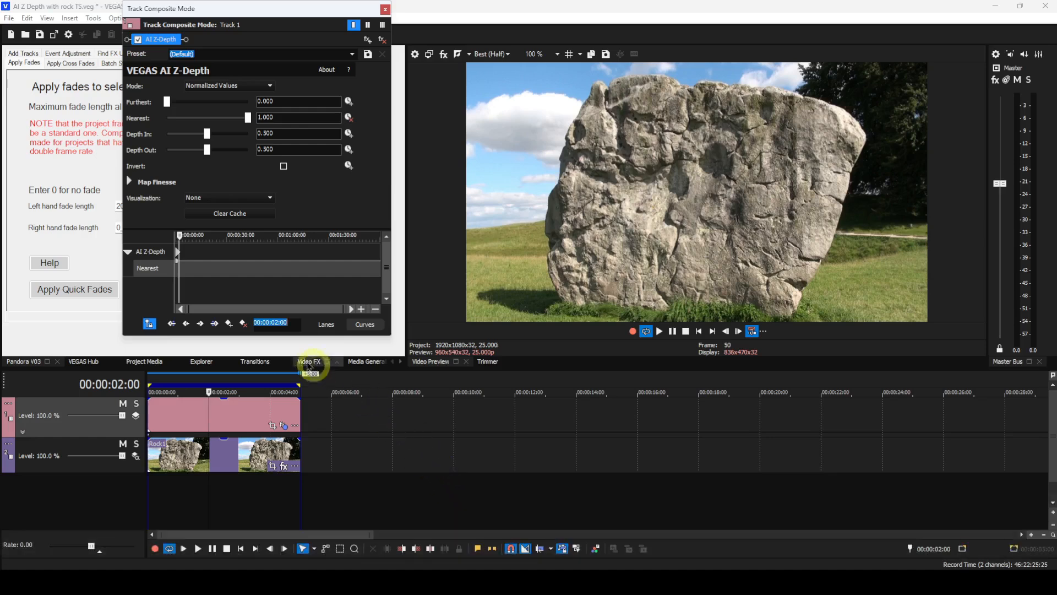
pyautogui.click(228, 325)
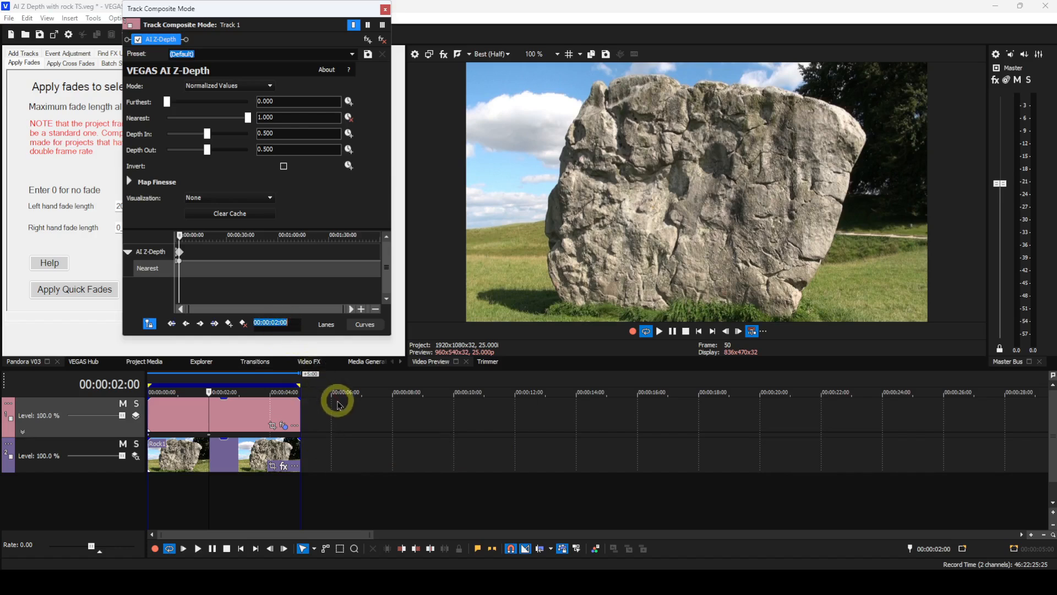
# Set the Z-Depth Nearest value to 0.000 at 00:00:04:00 to keyframe the title in front of the rock
pyautogui.write('0400')
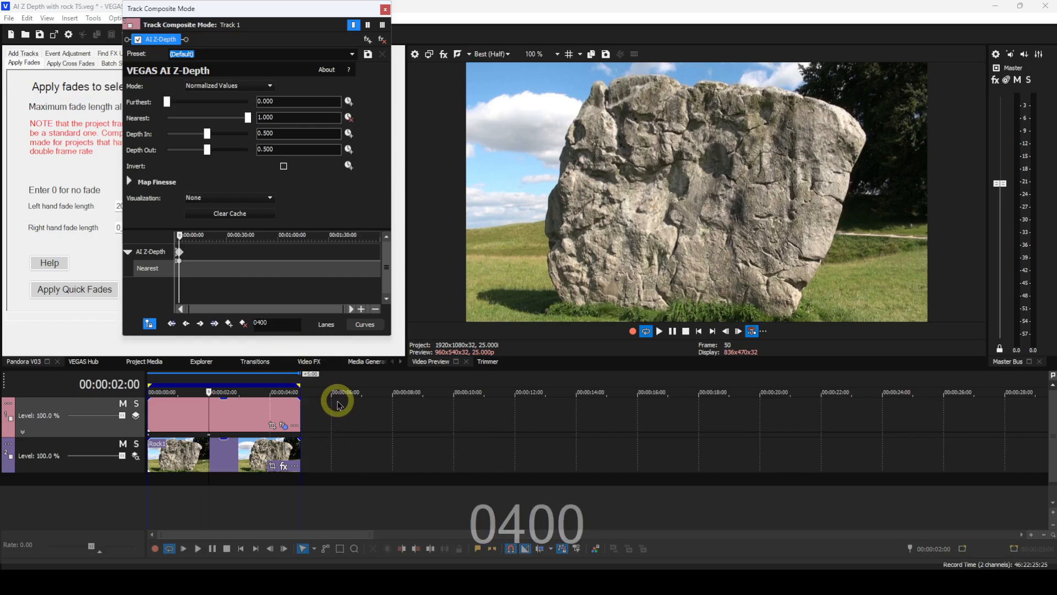
pyautogui.press('Return')
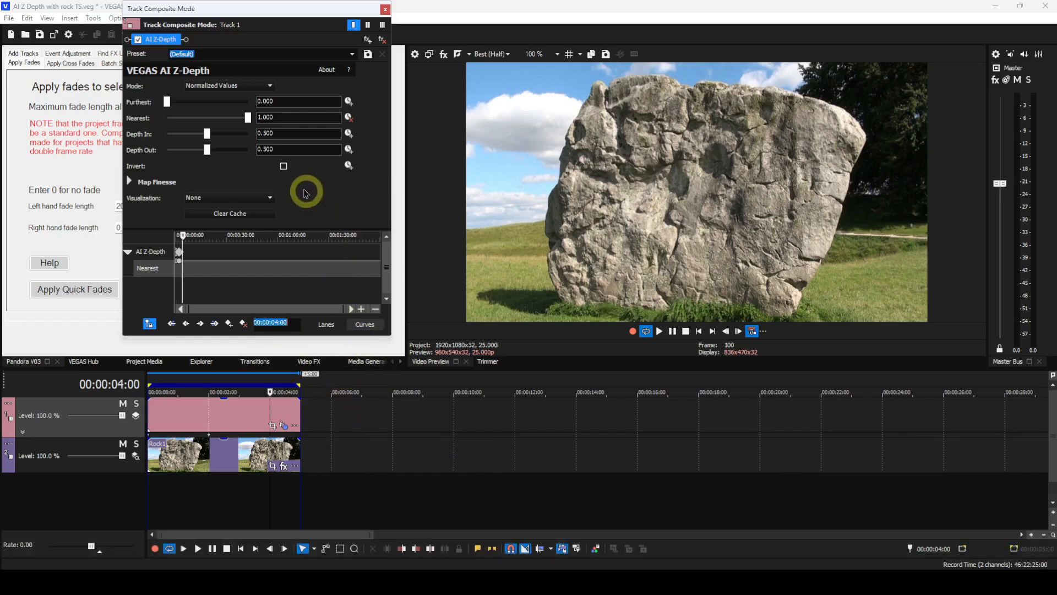
pyautogui.moveTo(248, 118); pyautogui.dragTo(130, 198)
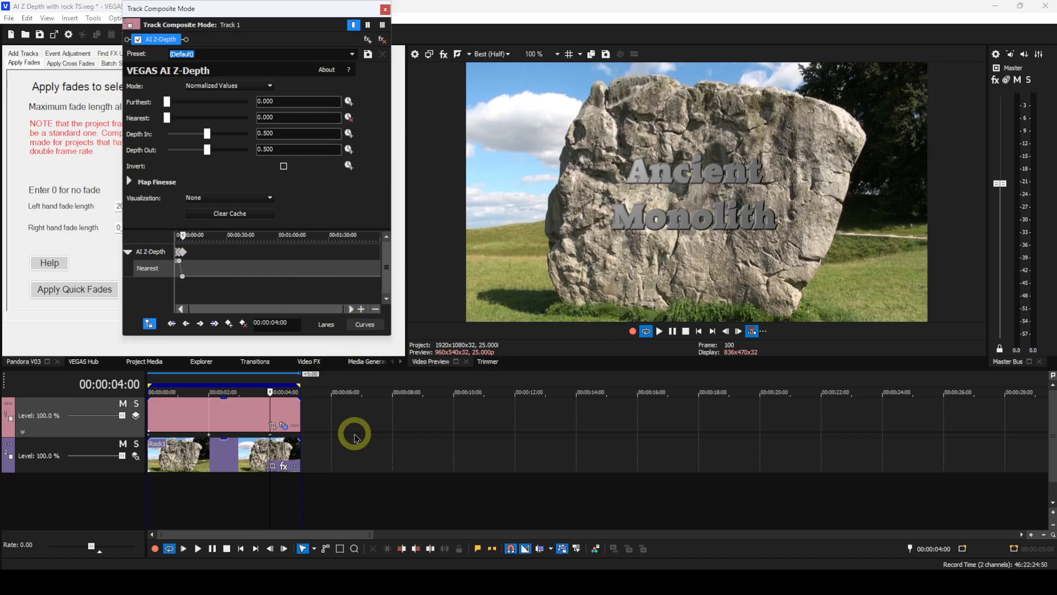
# Play back the keyframed Z-Depth title animation from the start of the timeline and stop it
pyautogui.click(240, 550)
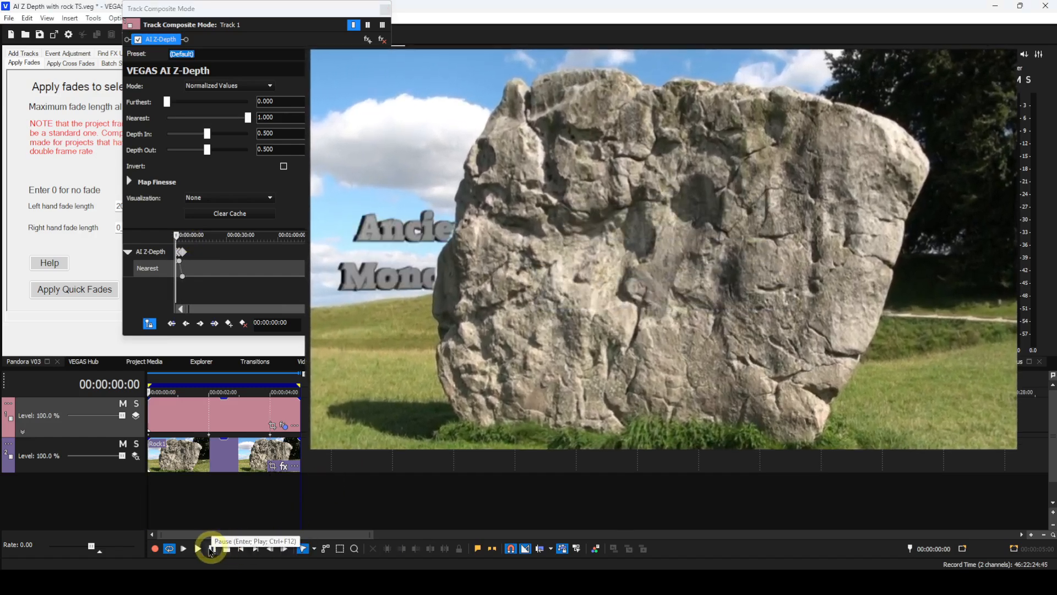
pyautogui.click(197, 549)
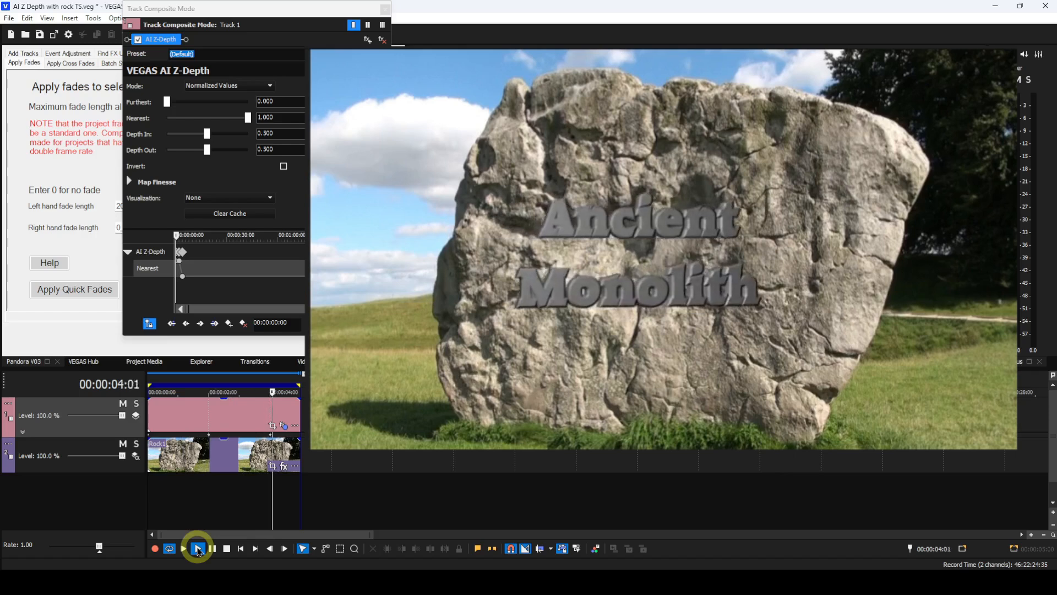
pyautogui.click(227, 548)
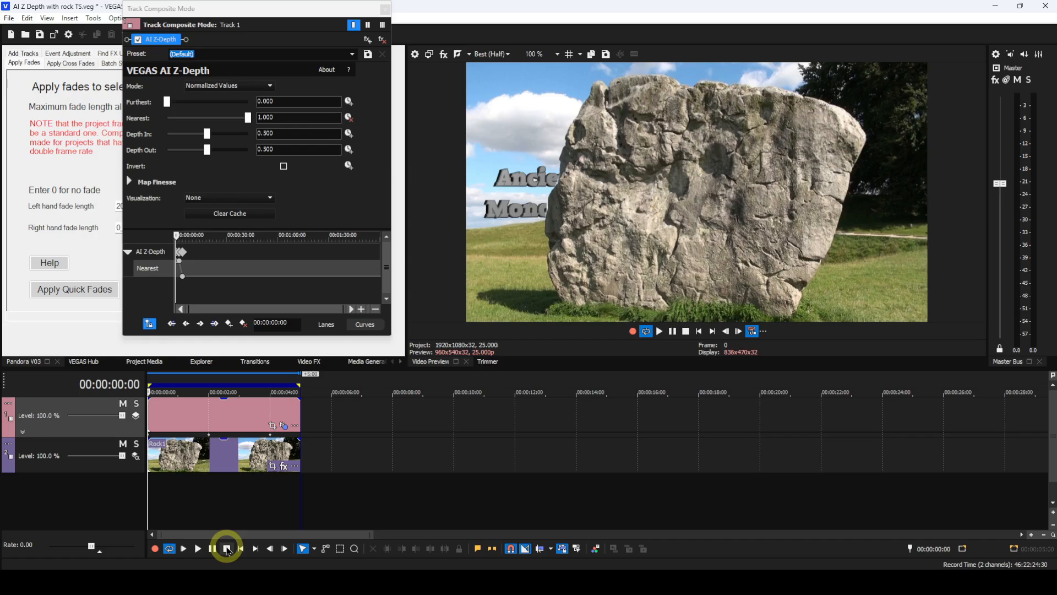
# Move the 00:00:02:00 AI Z-Depth keyframe to 00:00:03:00, then play back the adjusted animation from the start and stop it
pyautogui.click(361, 309)
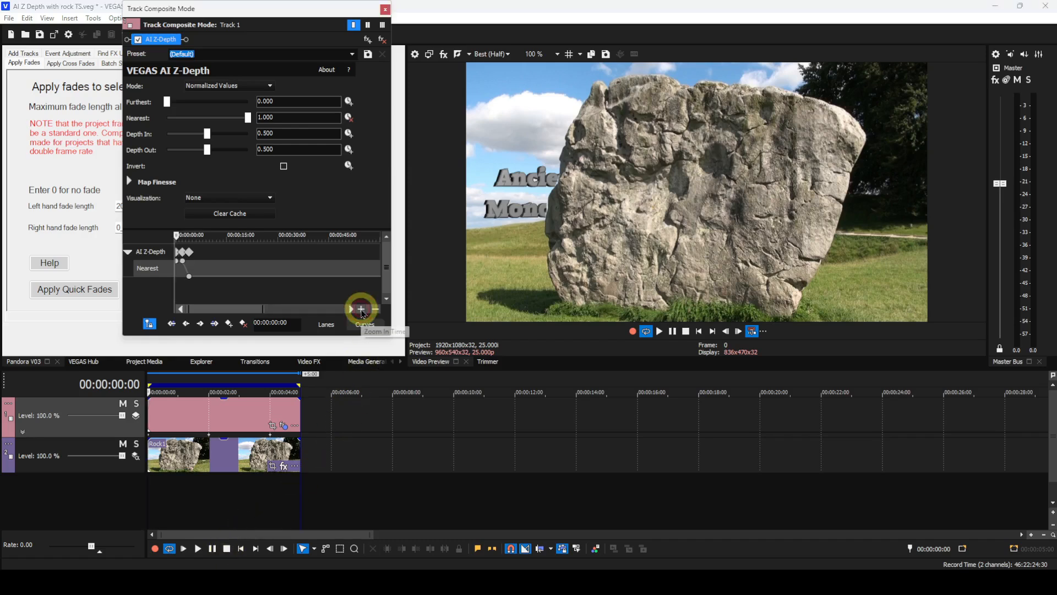
pyautogui.click(361, 310)
pyautogui.click(362, 309)
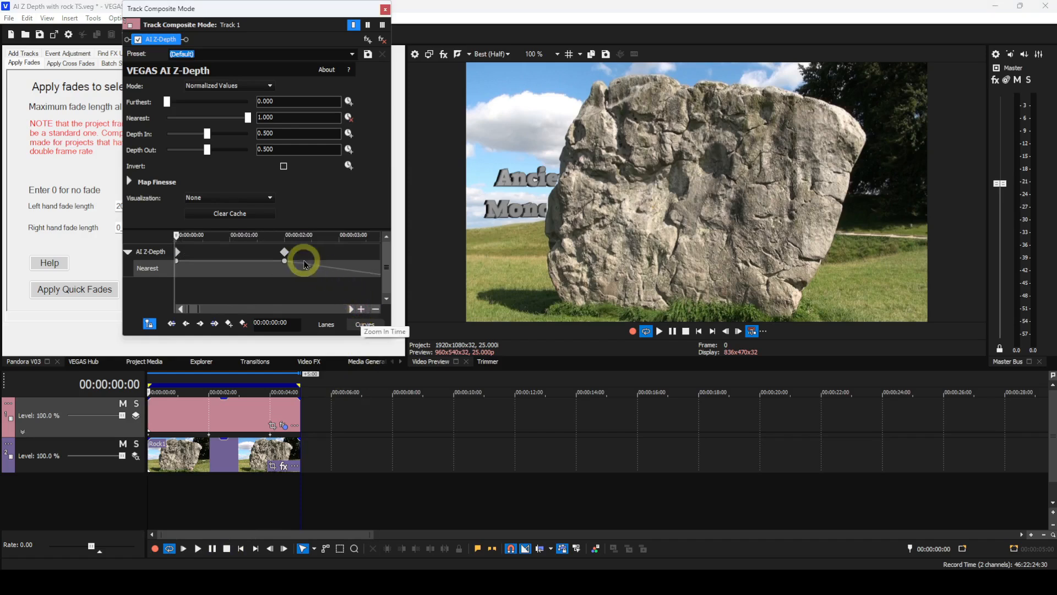
pyautogui.moveTo(287, 256); pyautogui.dragTo(342, 251)
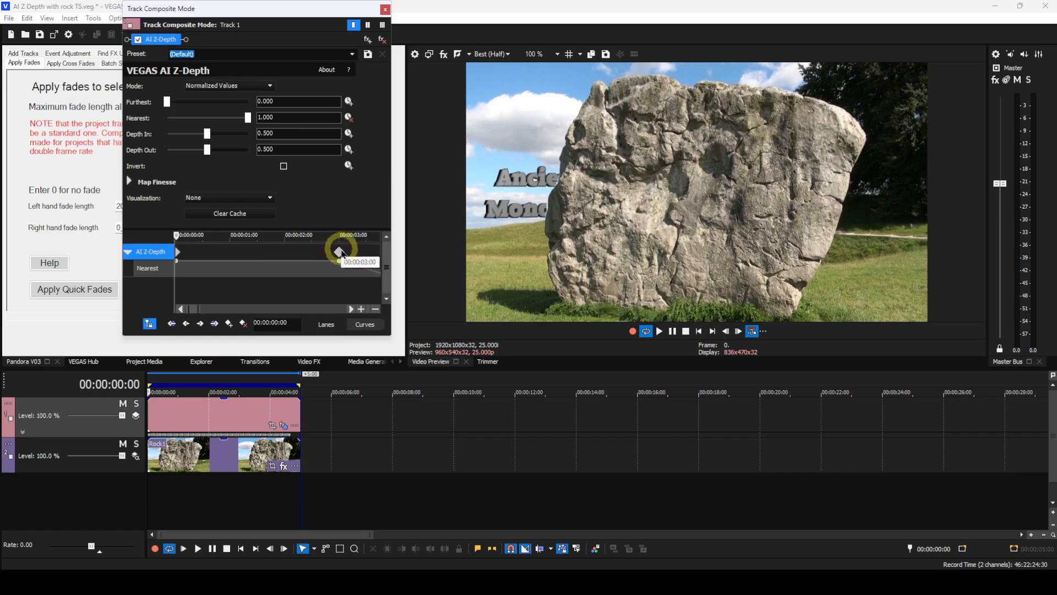
pyautogui.click(198, 548)
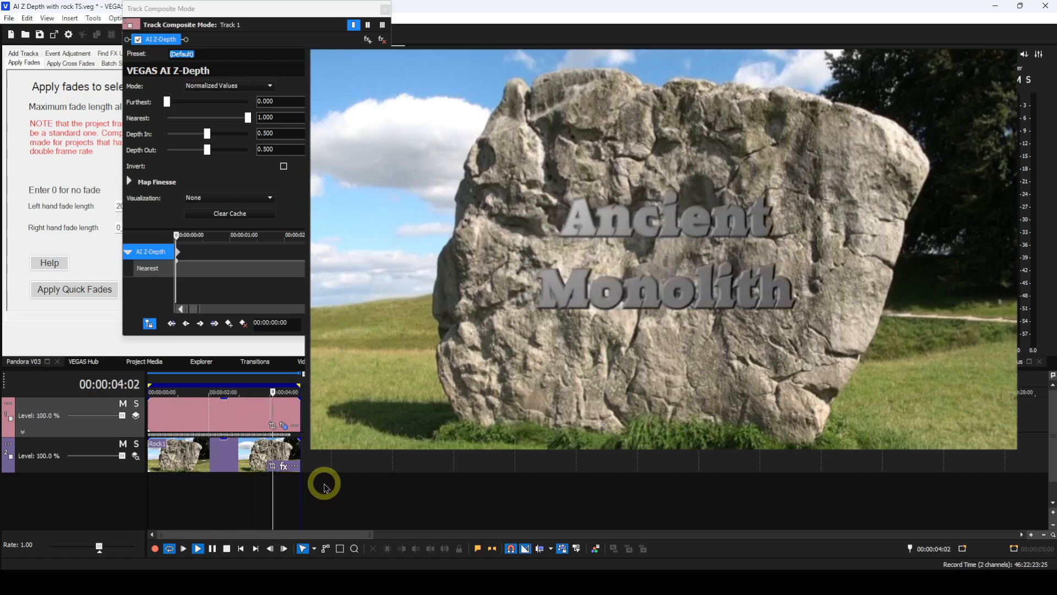
pyautogui.click(227, 548)
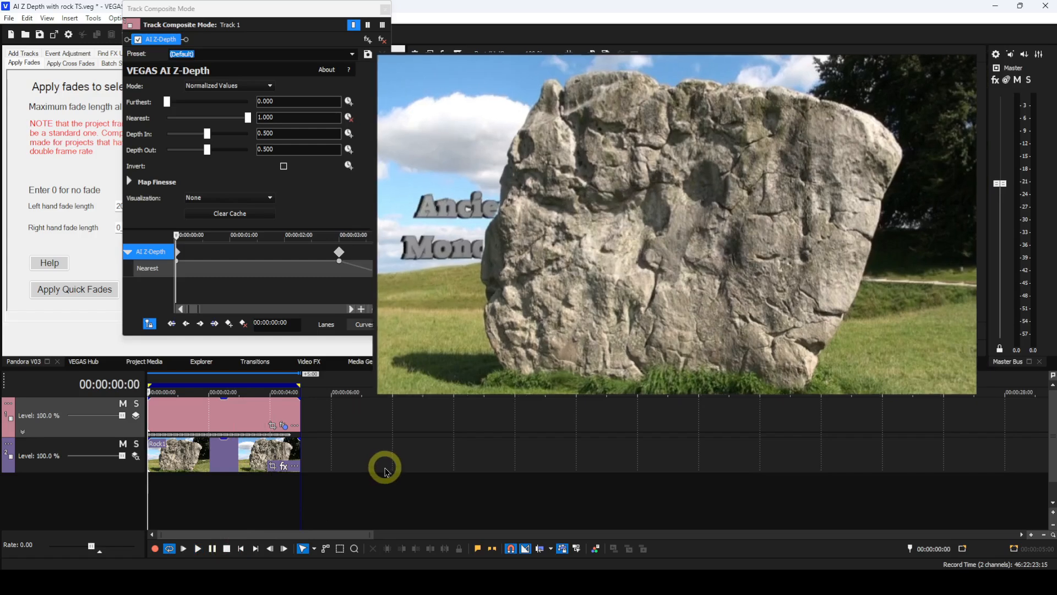